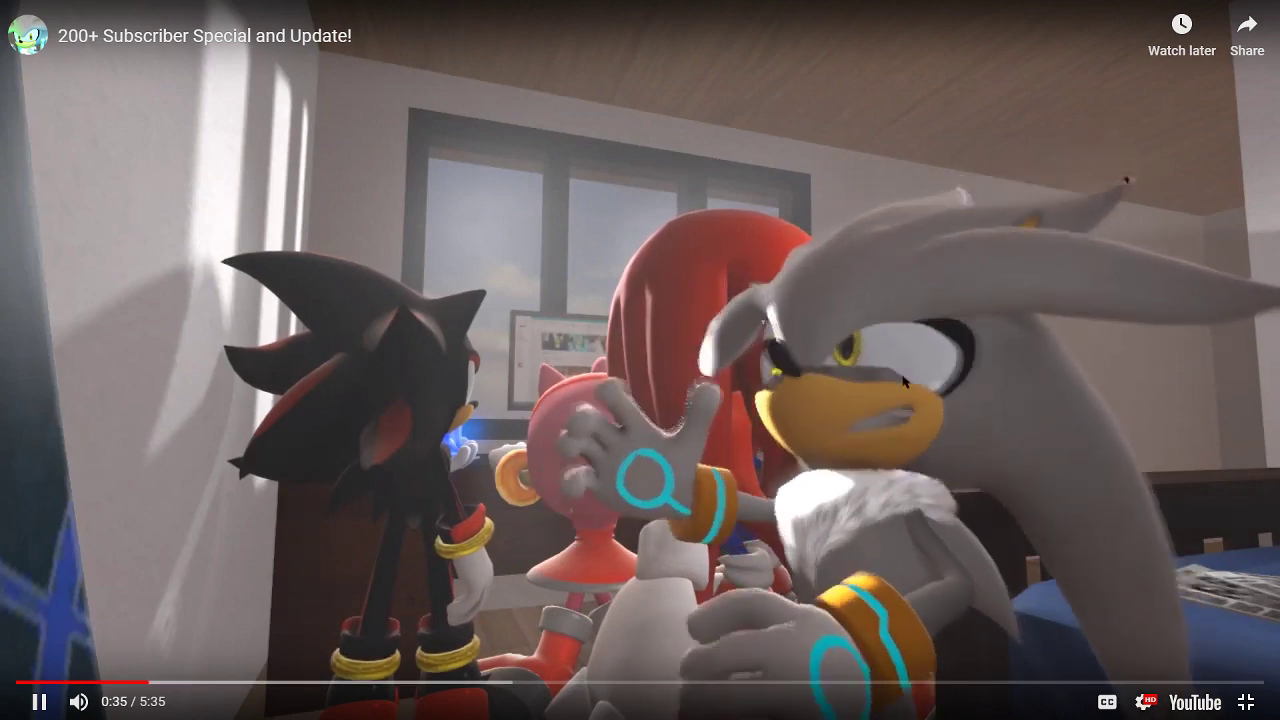
- Replay the "200+ Subscriber Special and Update!" video from 0:18, pause it at 0:26, and exit full screen
{"action": "left_click", "coordinate": [613, 372]}
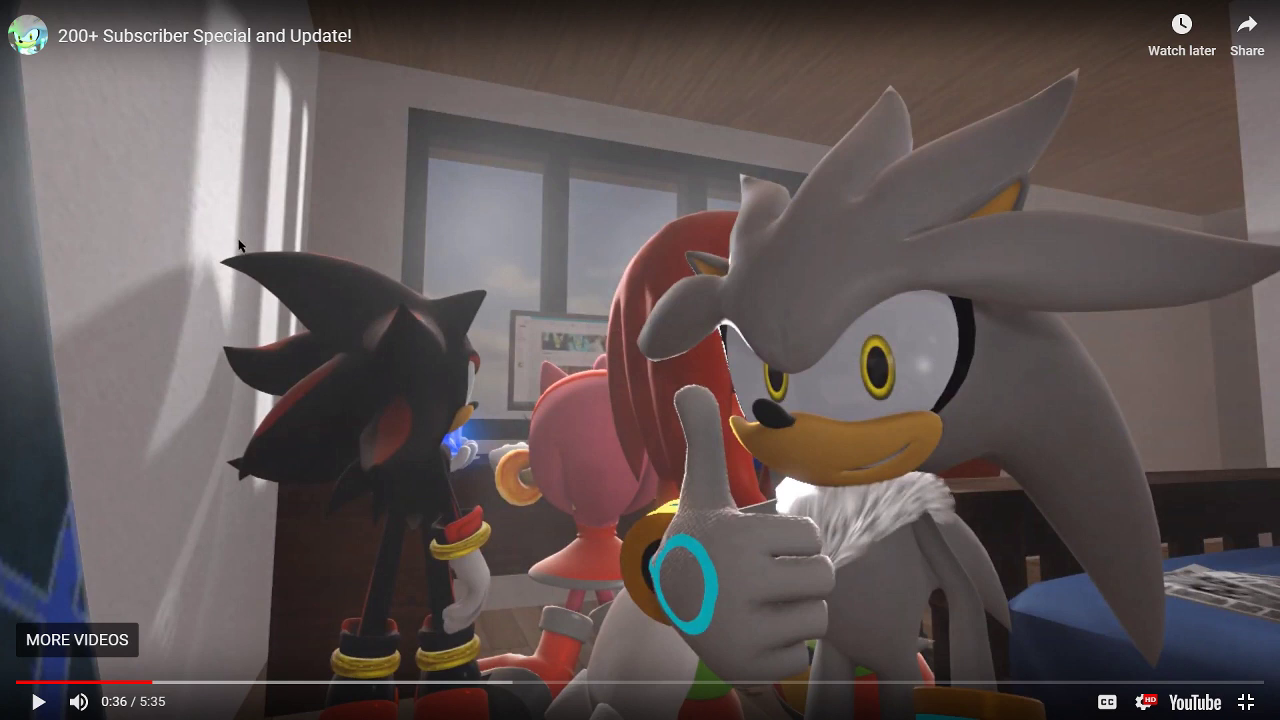
{"action": "left_click", "coordinate": [17, 682]}
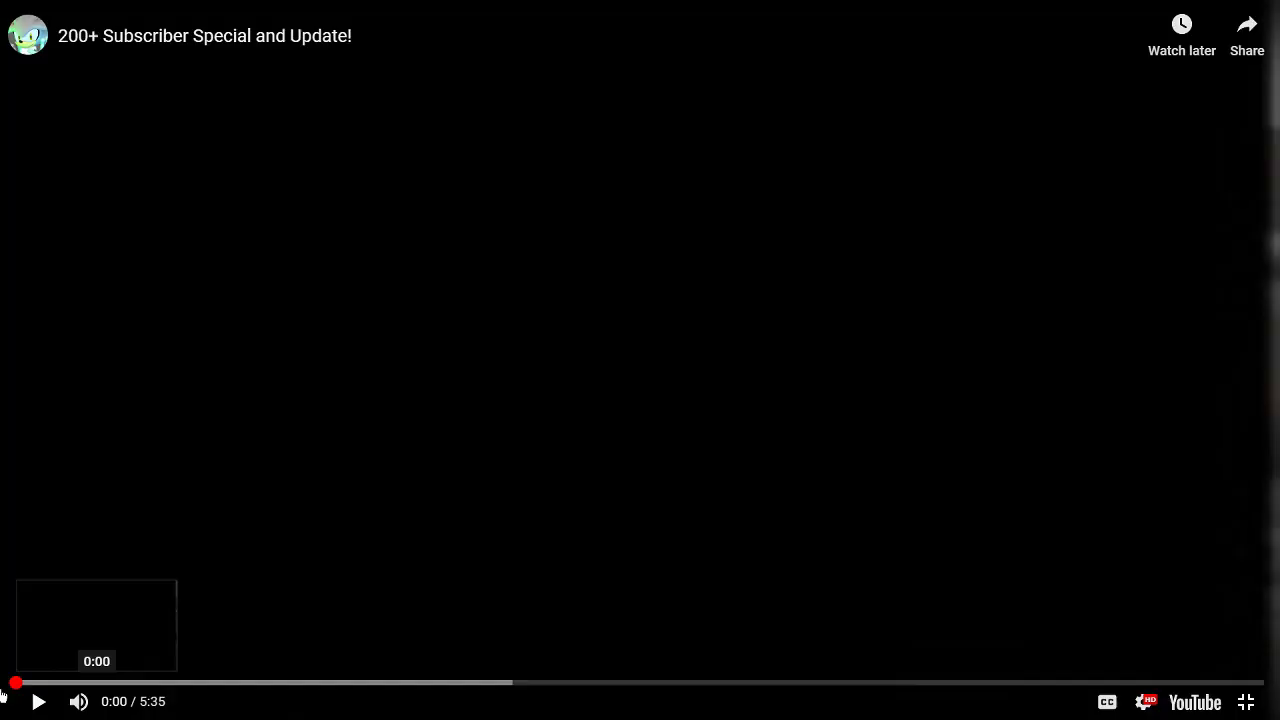
{"action": "left_click", "coordinate": [84, 682]}
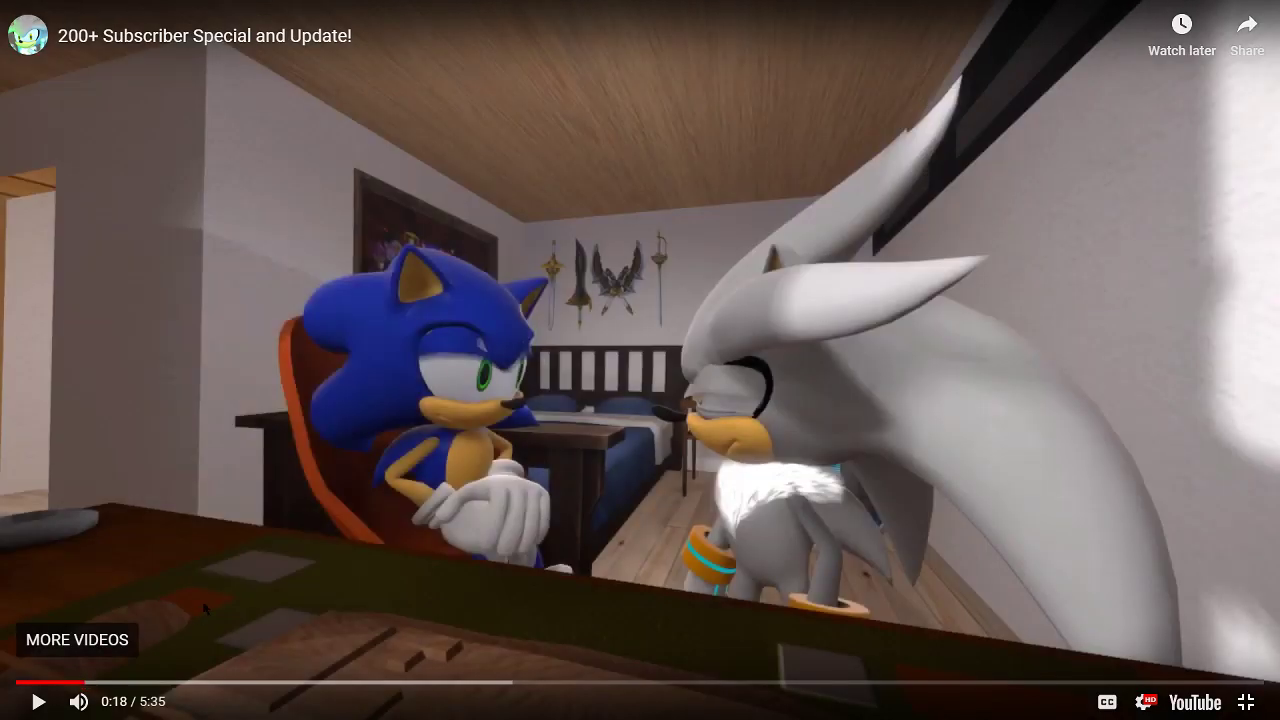
{"action": "left_click", "coordinate": [238, 582]}
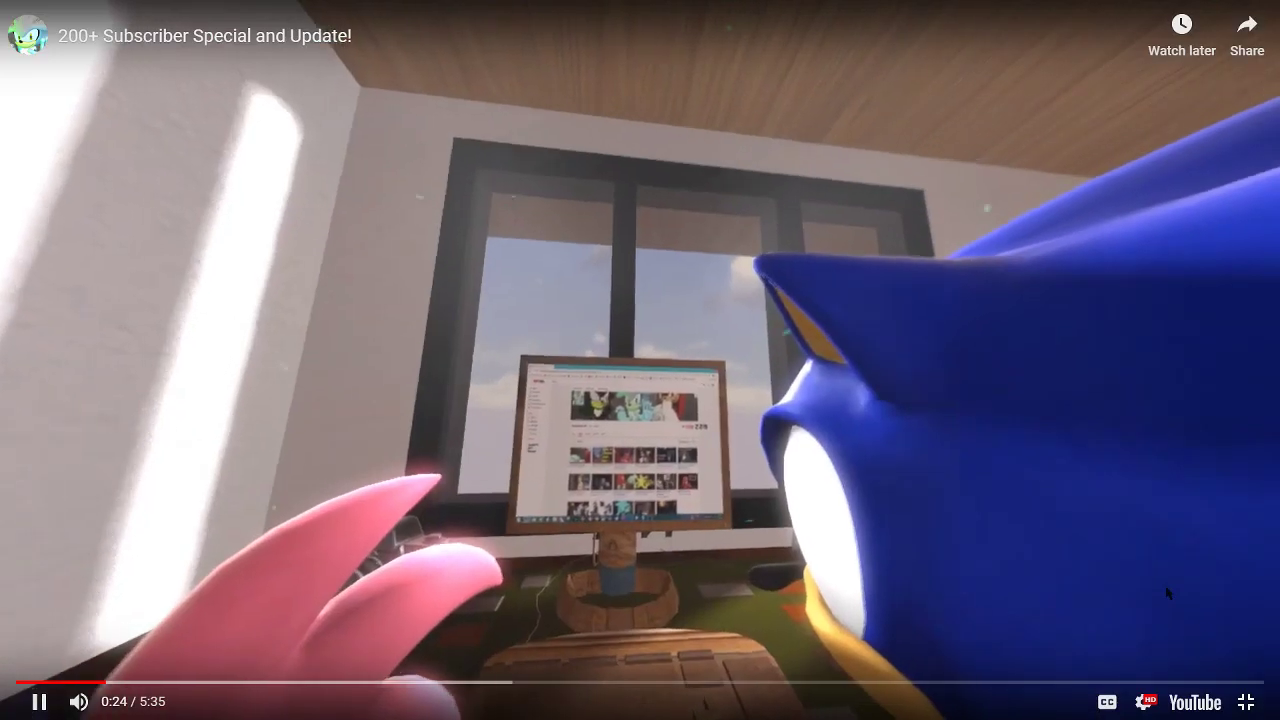
{"action": "left_click", "coordinate": [1133, 447]}
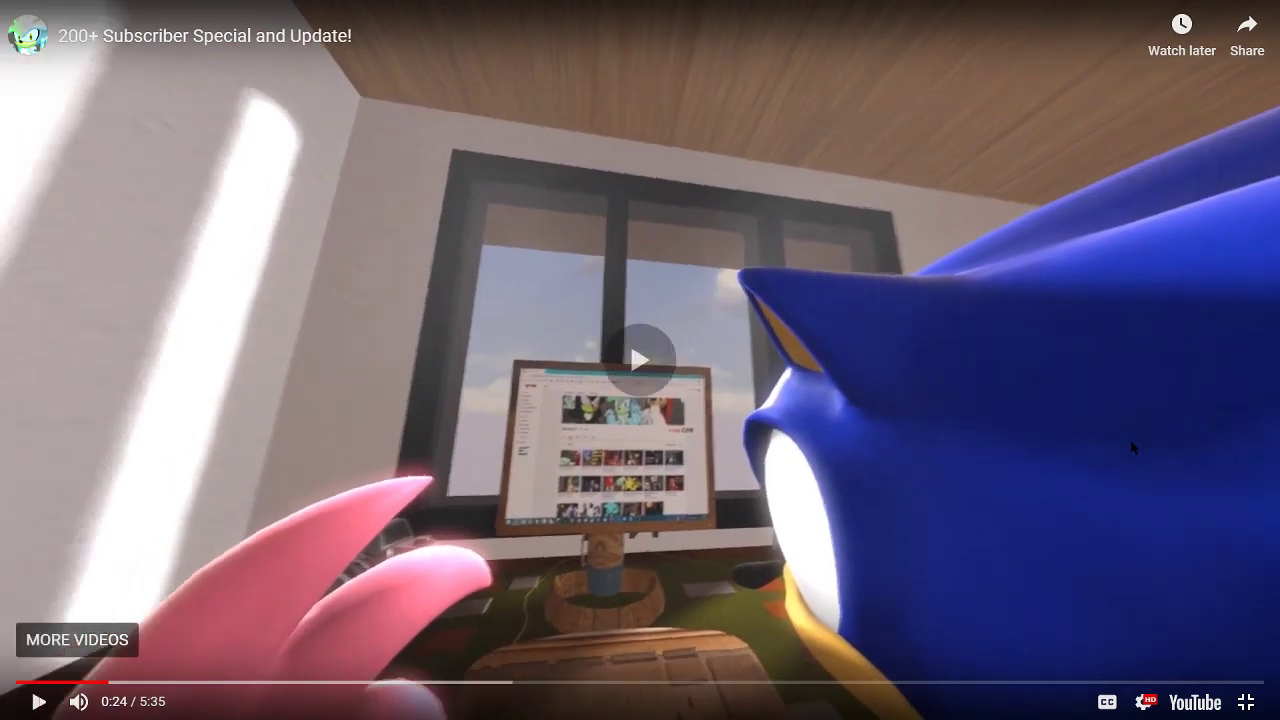
{"action": "left_click", "coordinate": [1133, 447]}
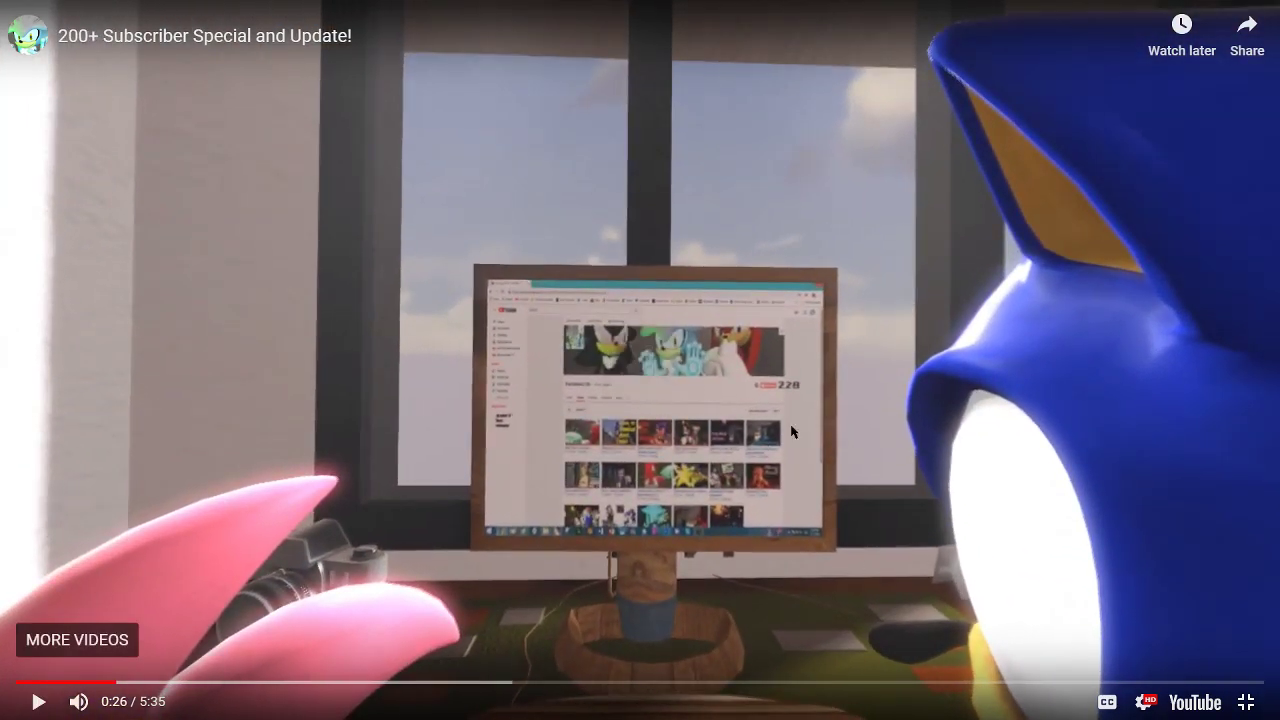
{"action": "left_click", "coordinate": [1246, 702]}
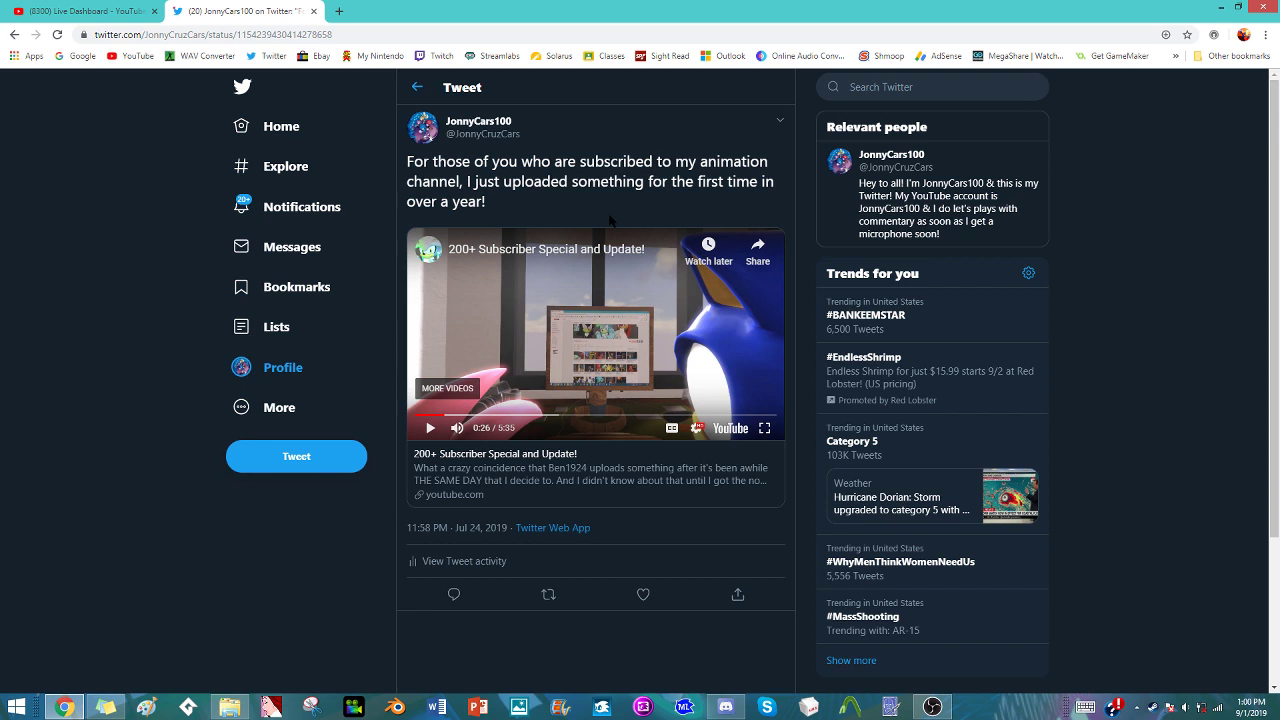
- Switch to the YouTube live dashboard and review the stream's basic info, encoder setup, chat and viewer analytics
{"action": "mouse_move", "coordinate": [422, 249]}
{"action": "mouse_move", "coordinate": [438, 147]}
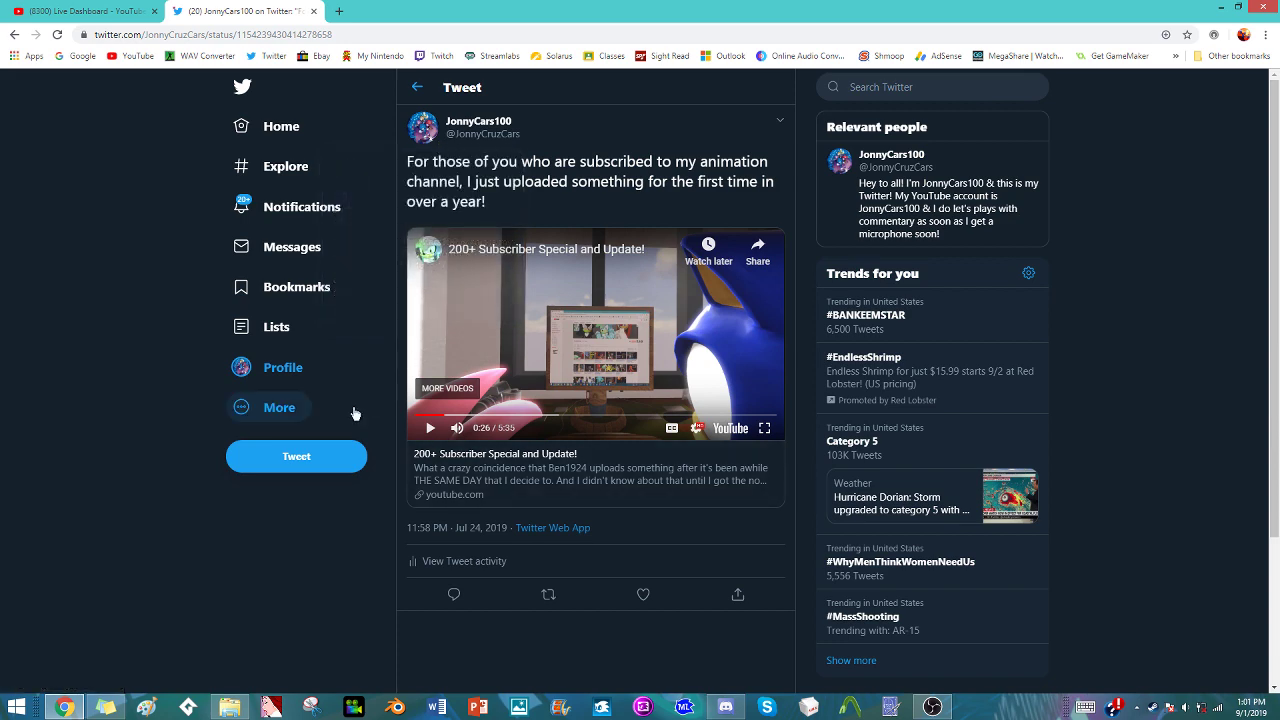
{"action": "left_click", "coordinate": [120, 11]}
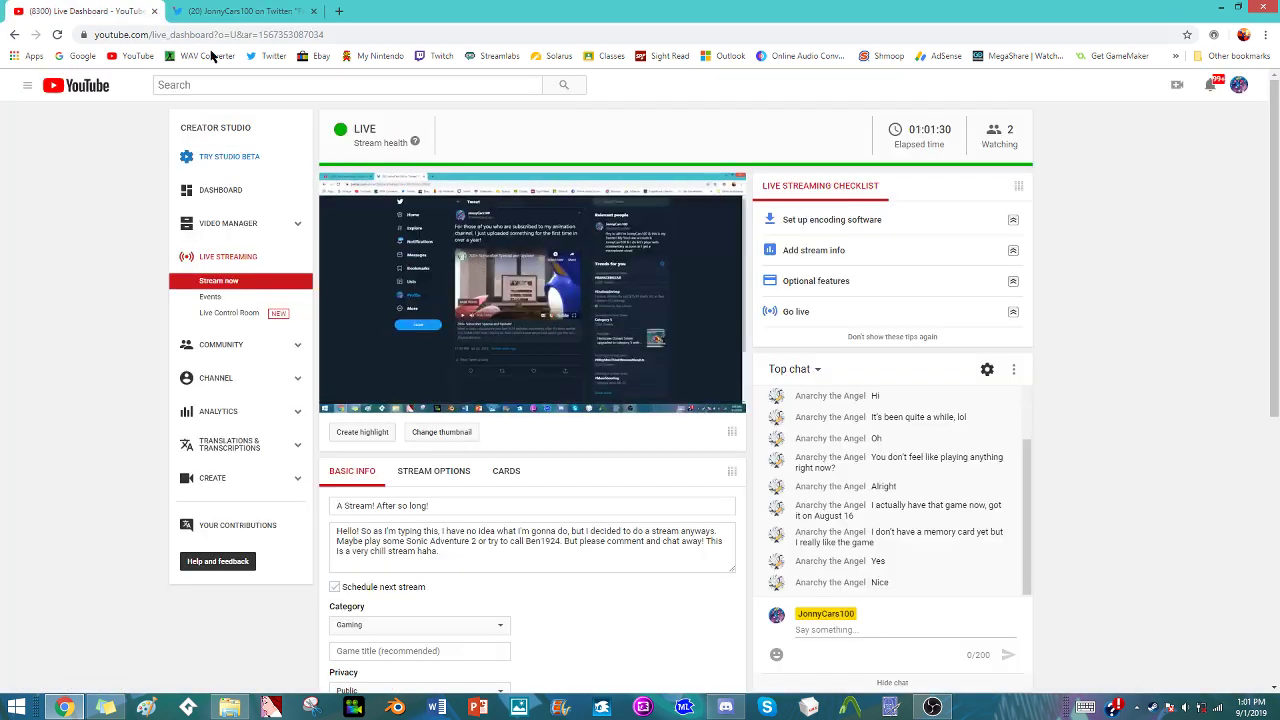
{"action": "left_click", "coordinate": [1241, 88]}
{"action": "left_click", "coordinate": [1242, 89]}
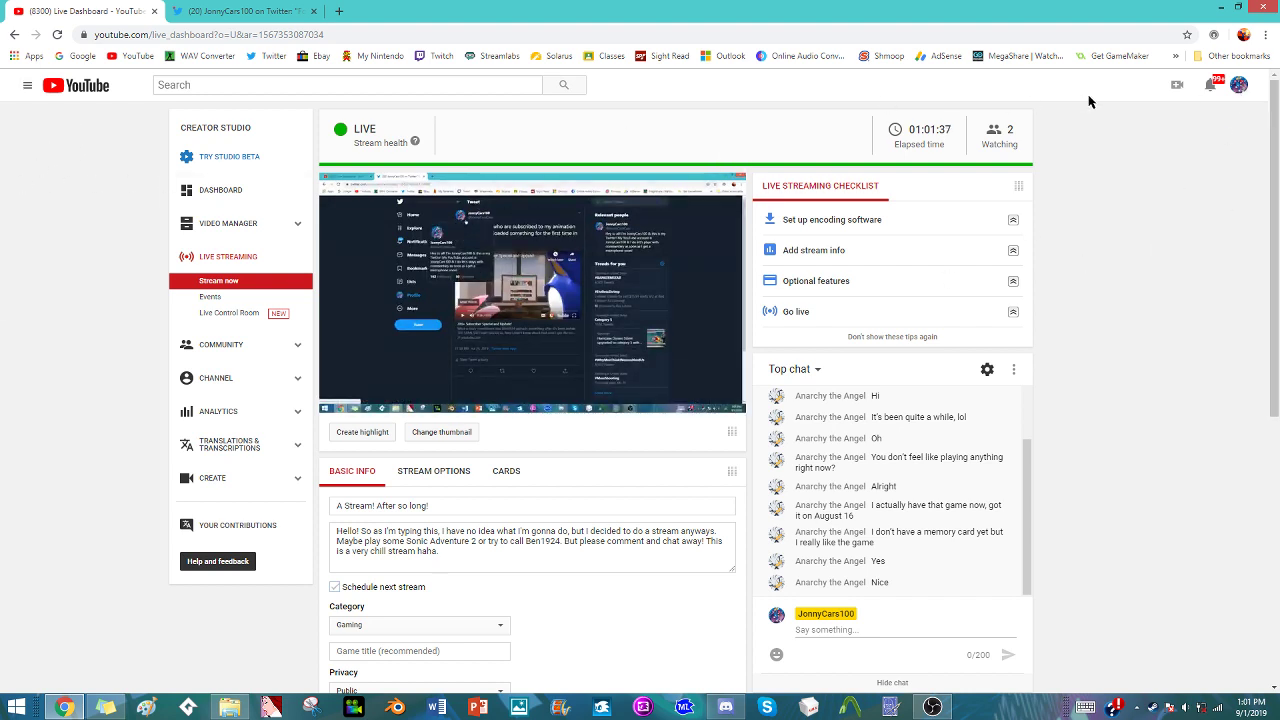
{"action": "scroll", "coordinate": [30, 246], "scroll_direction": "down", "scroll_amount": 3}
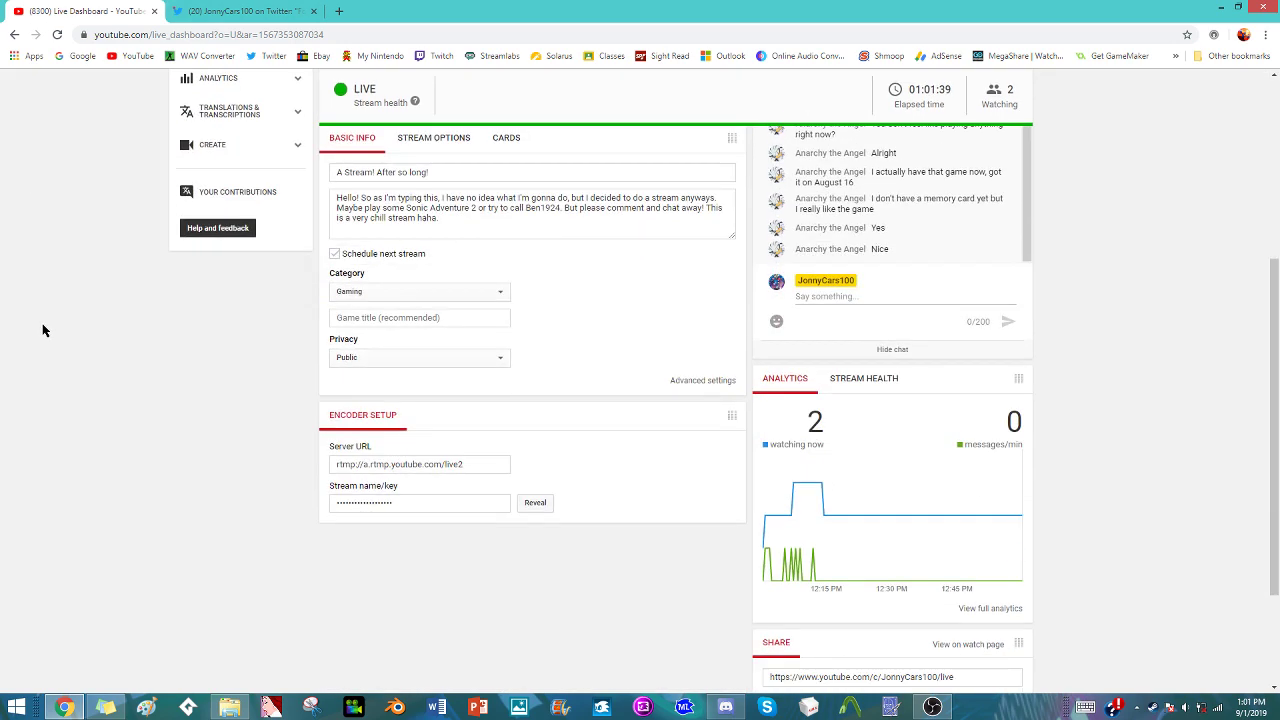
{"action": "scroll", "coordinate": [43, 330], "scroll_direction": "down", "scroll_amount": 1}
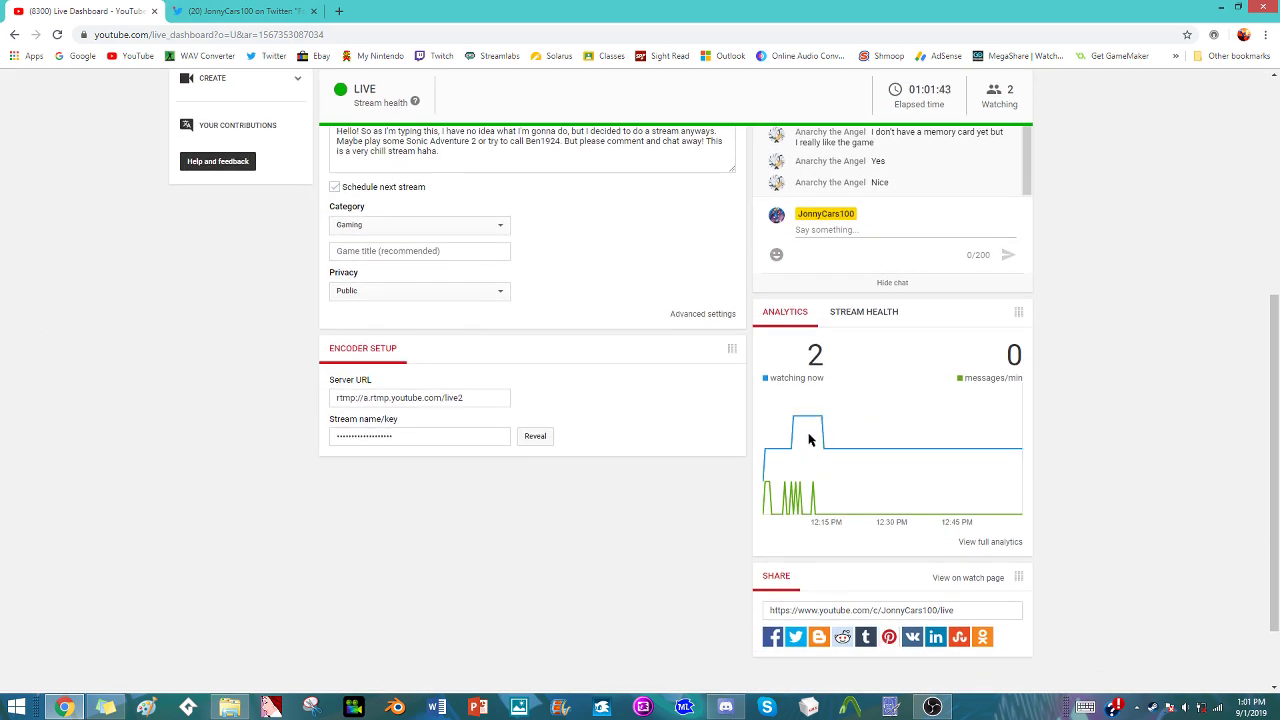
{"action": "mouse_move", "coordinate": [818, 420]}
{"action": "scroll", "coordinate": [523, 477], "scroll_direction": "up", "scroll_amount": 5}
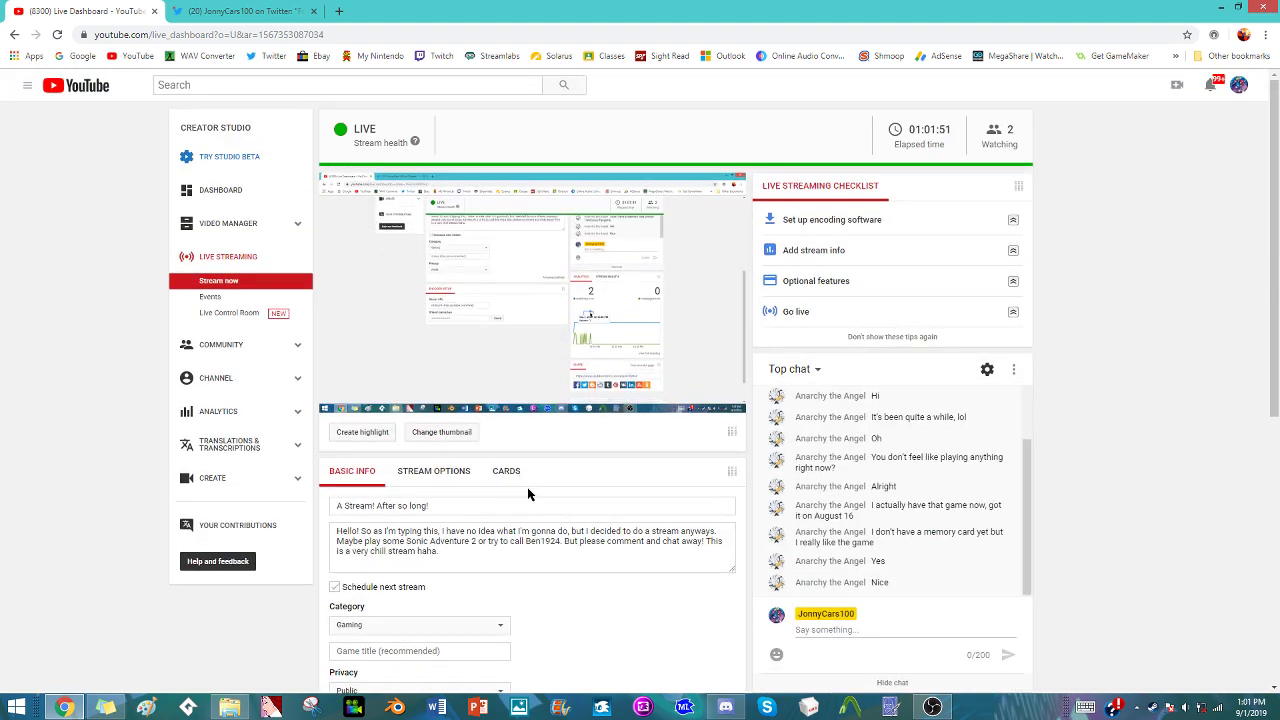
{"action": "scroll", "coordinate": [524, 492], "scroll_direction": "down", "scroll_amount": 3}
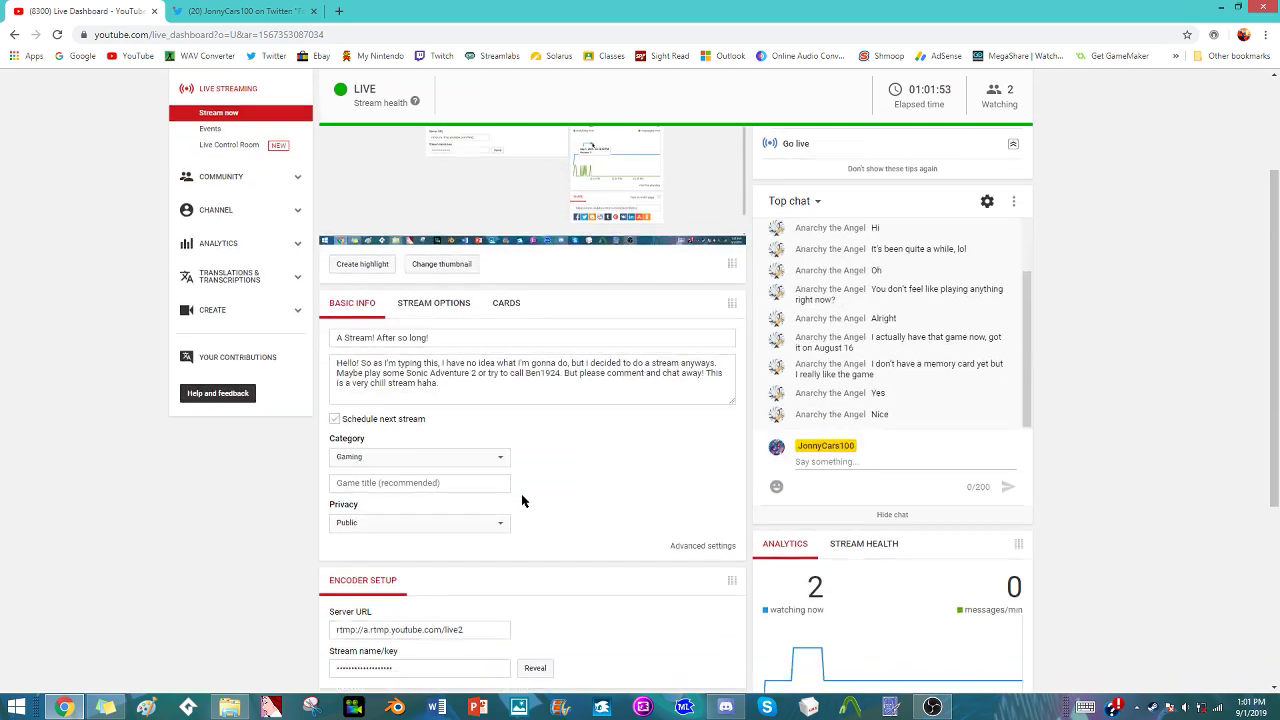
{"action": "scroll", "coordinate": [523, 497], "scroll_direction": "up", "scroll_amount": 3}
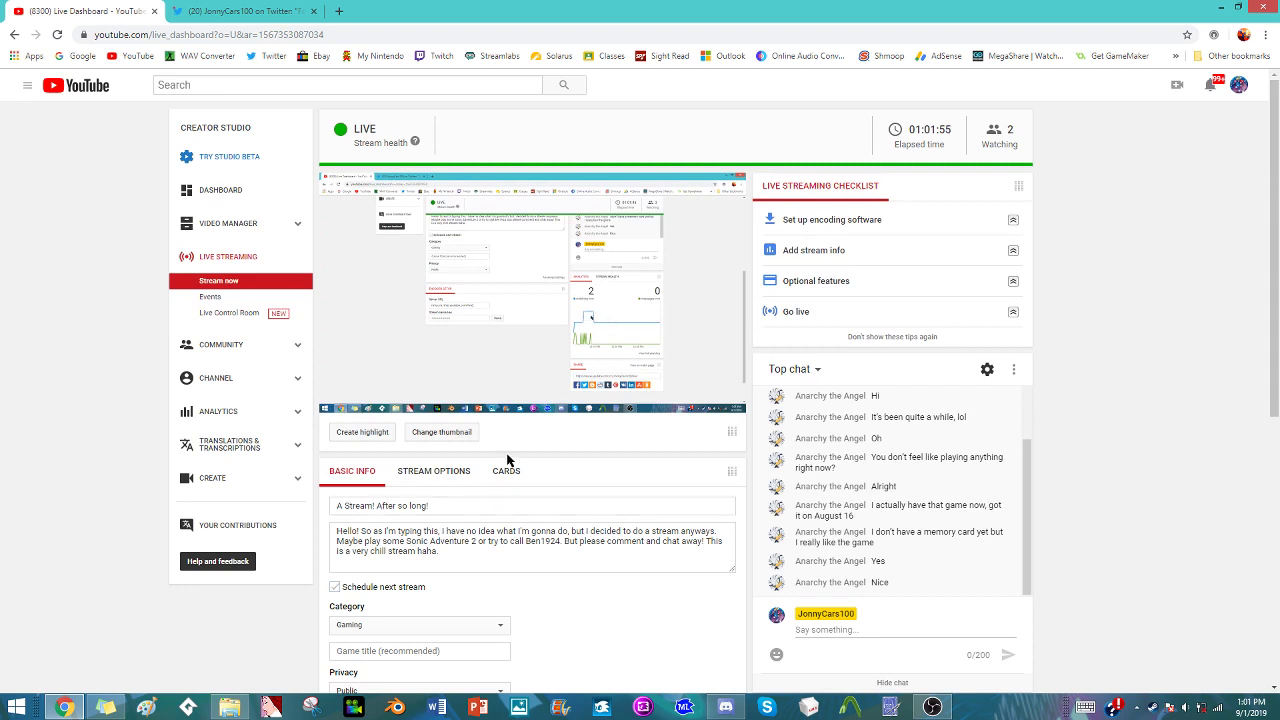
- Highlight the elapsed time of the current live stream on the dashboard
{"action": "mouse_move", "coordinate": [648, 272]}
{"action": "left_click_drag", "start_coordinate": [962, 145], "coordinate": [850, 124]}
{"action": "left_click", "coordinate": [895, 131]}
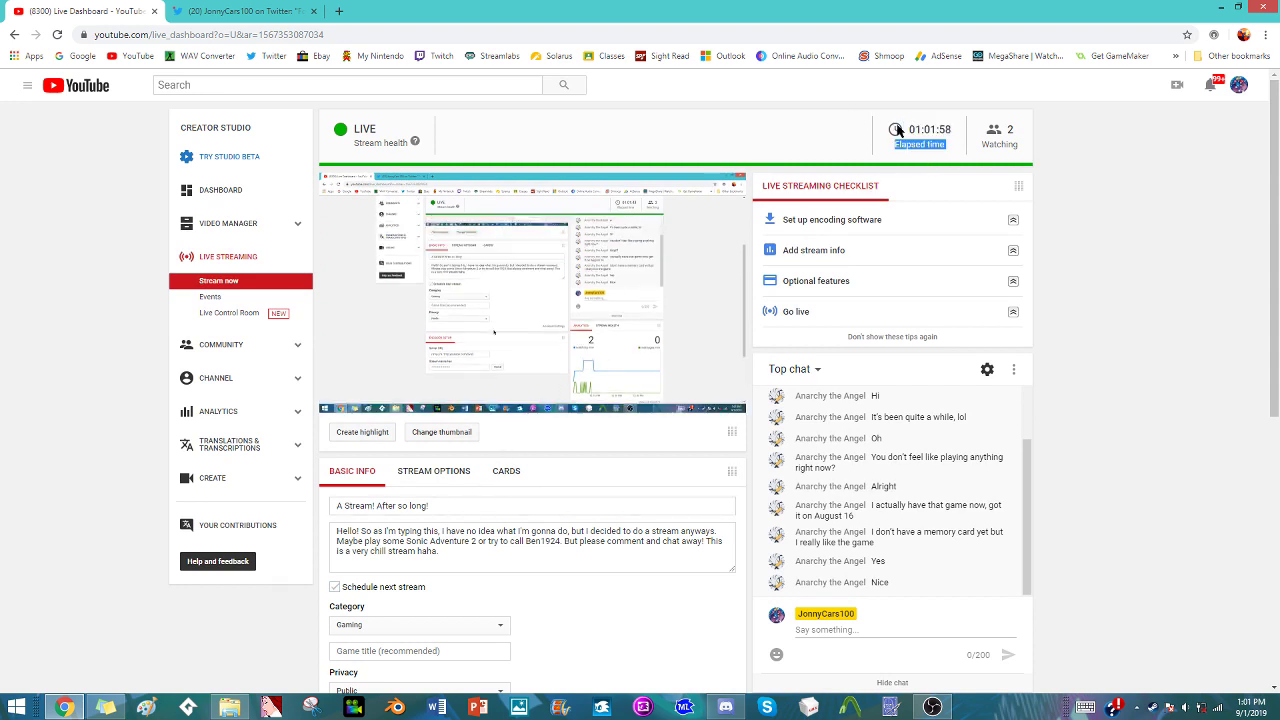
{"action": "triple_click", "coordinate": [955, 132]}
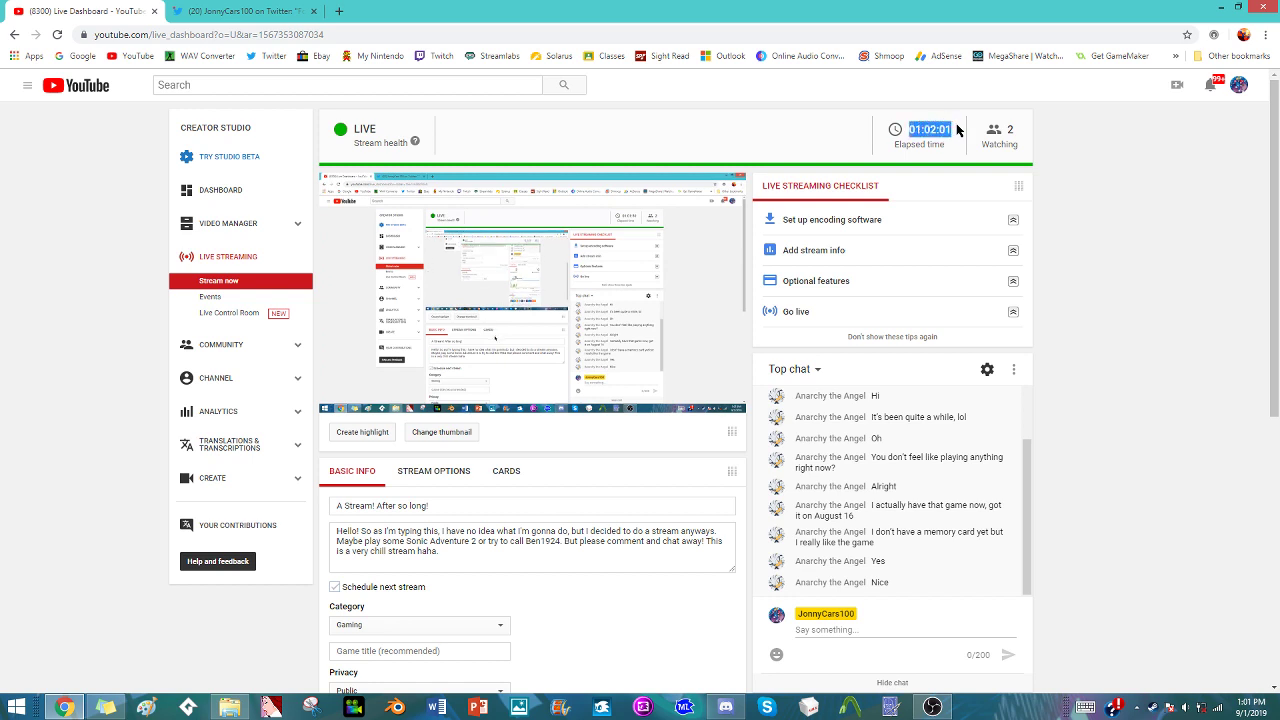
- Check the system clock and calendar, and look at the open direct-message conversation in Discord before returning to the dashboard
{"action": "left_click", "coordinate": [1251, 714]}
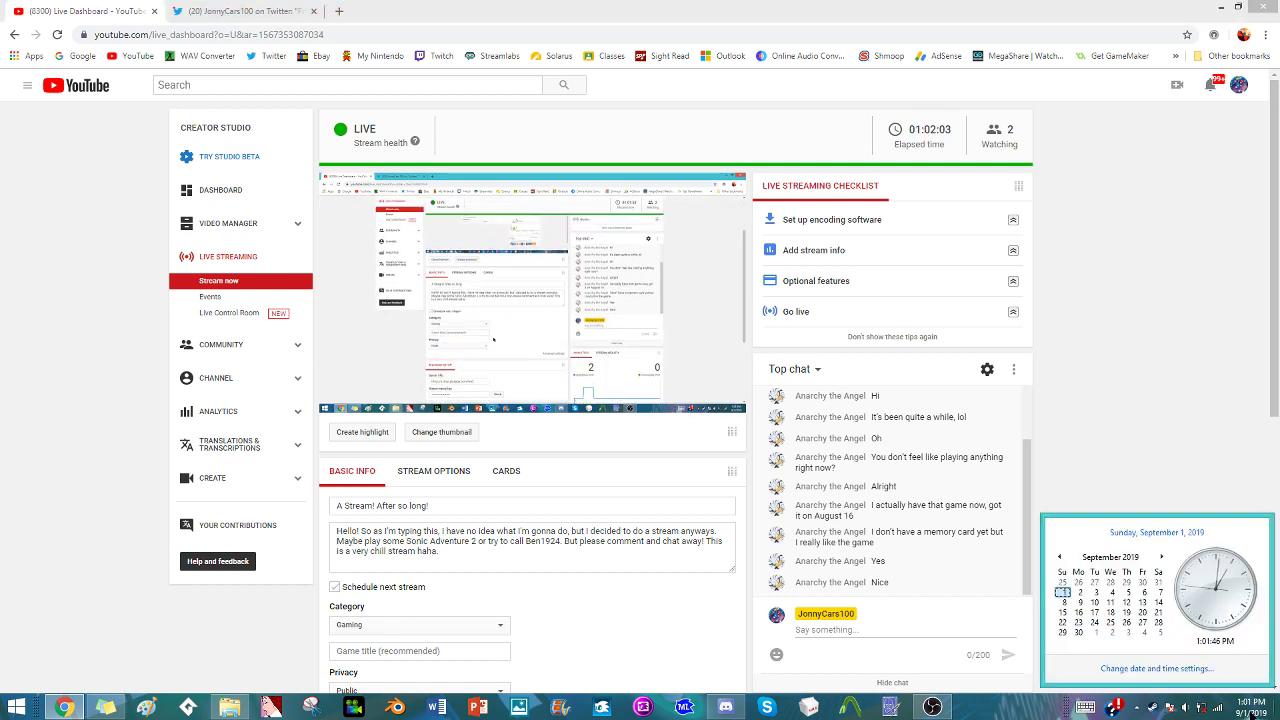
{"action": "left_click", "coordinate": [1252, 713]}
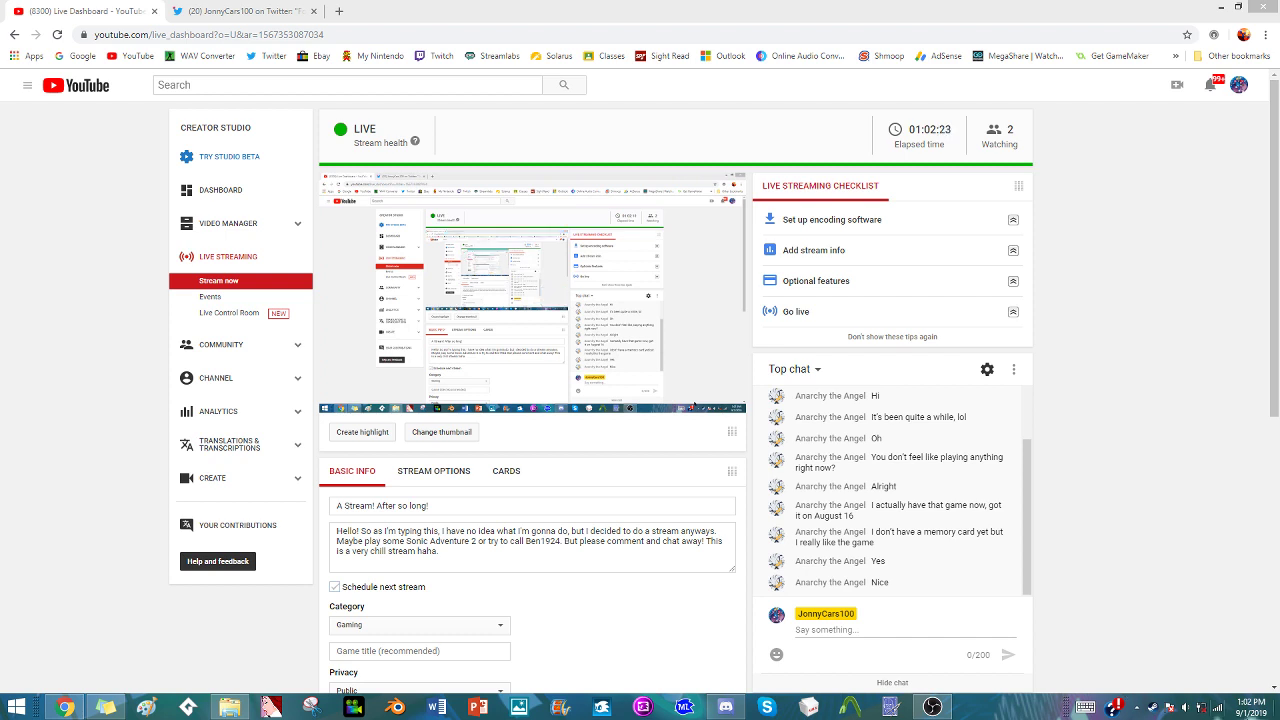
{"action": "left_click", "coordinate": [737, 709]}
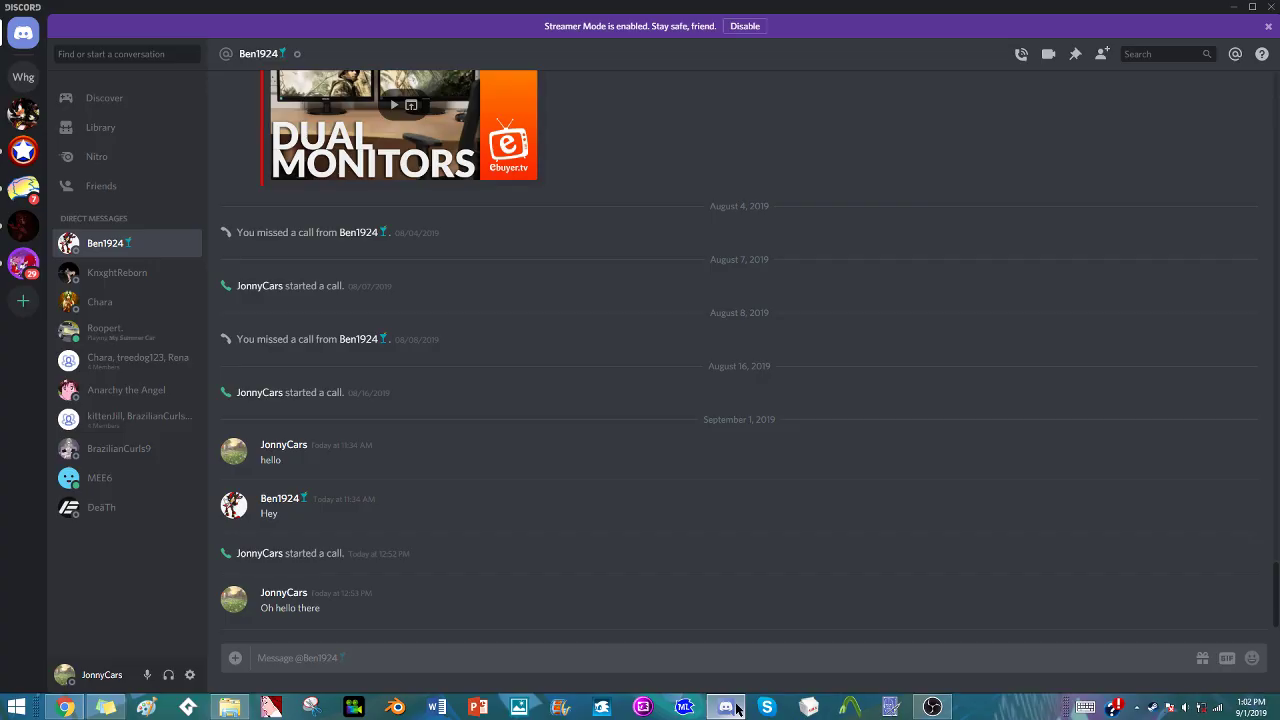
{"action": "left_click", "coordinate": [737, 709]}
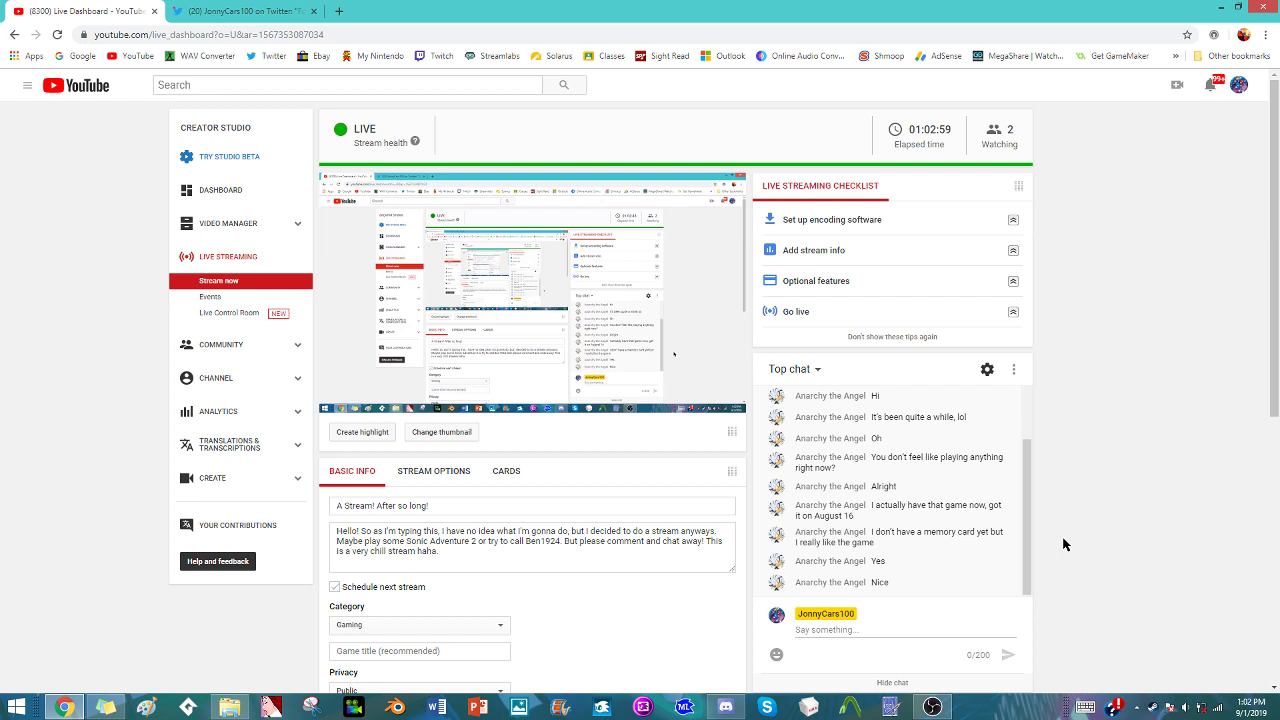
- Go to your own YouTube channel and show its full list of uploaded videos
{"action": "left_click", "coordinate": [27, 88]}
{"action": "left_click", "coordinate": [27, 85]}
{"action": "left_click", "coordinate": [79, 140]}
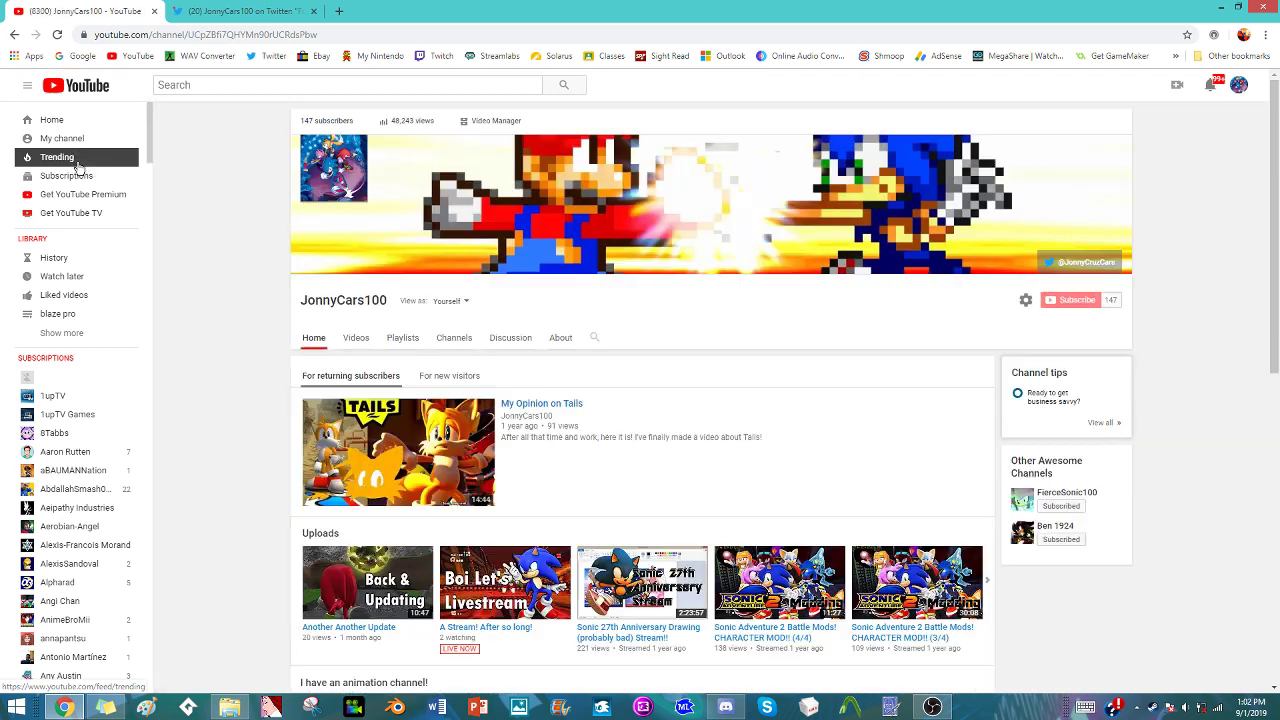
{"action": "left_click", "coordinate": [352, 340]}
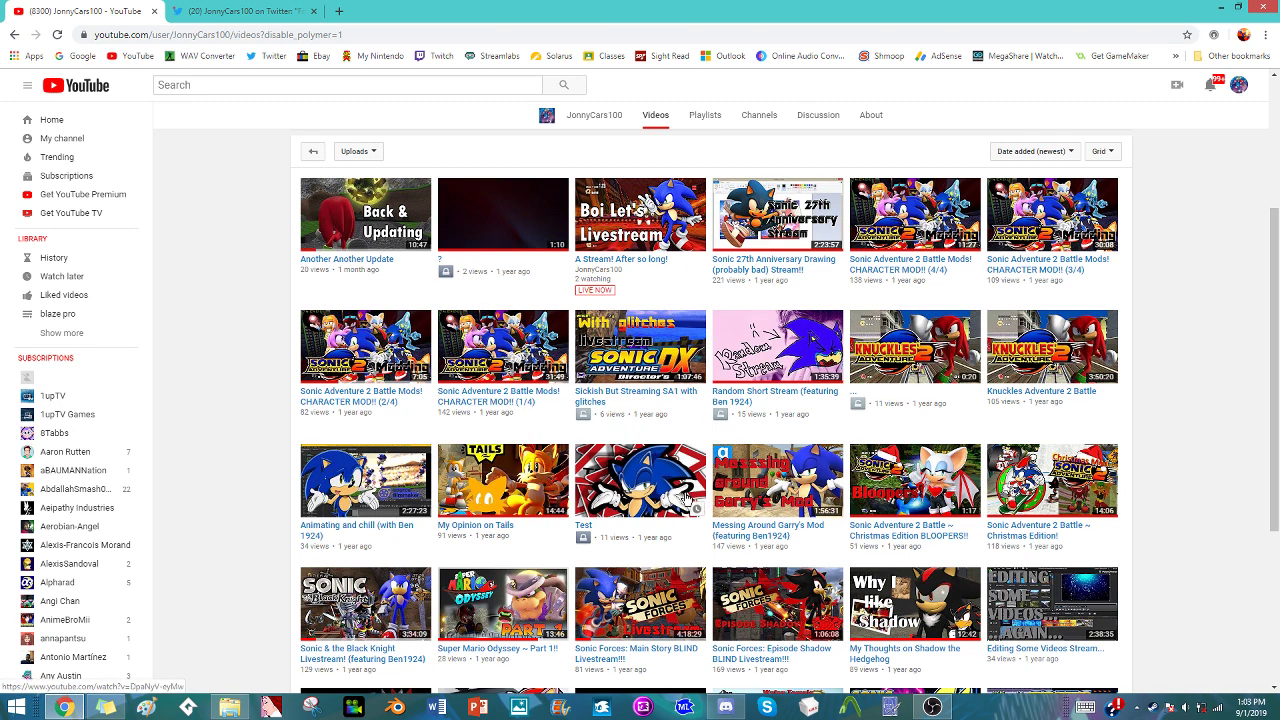
- Look through the channel's uploads, from the newest videos down to the older livestreams
{"action": "scroll", "coordinate": [258, 440], "scroll_direction": "down", "scroll_amount": 2}
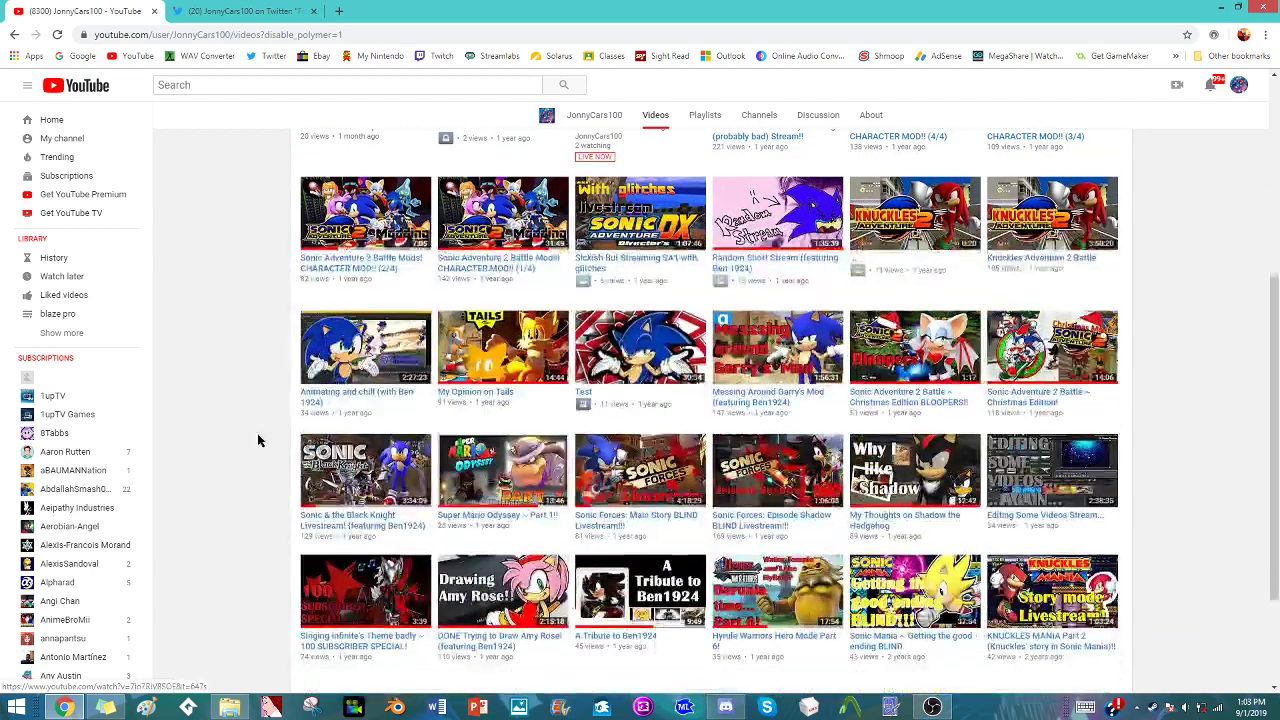
{"action": "scroll", "coordinate": [258, 440], "scroll_direction": "down", "scroll_amount": 2}
{"action": "left_click", "coordinate": [700, 563]}
{"action": "scroll", "coordinate": [535, 393], "scroll_direction": "up", "scroll_amount": 5}
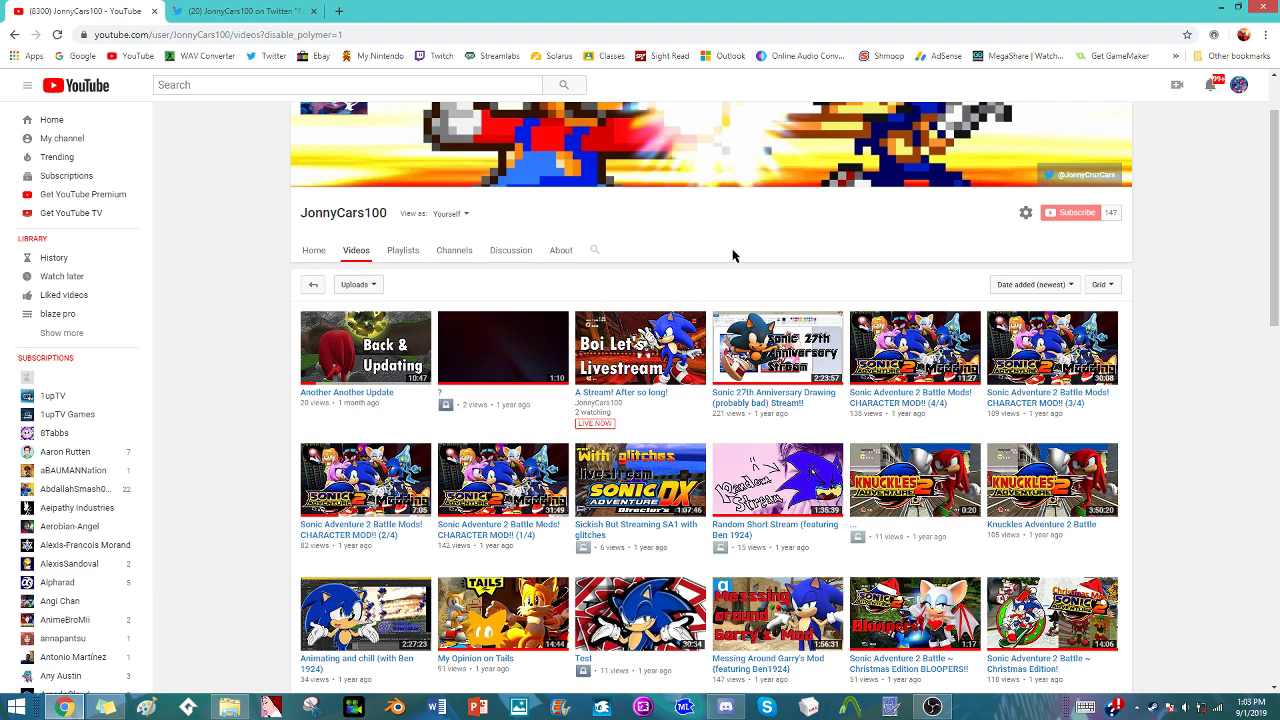
{"action": "scroll", "coordinate": [734, 258], "scroll_direction": "down", "scroll_amount": 1}
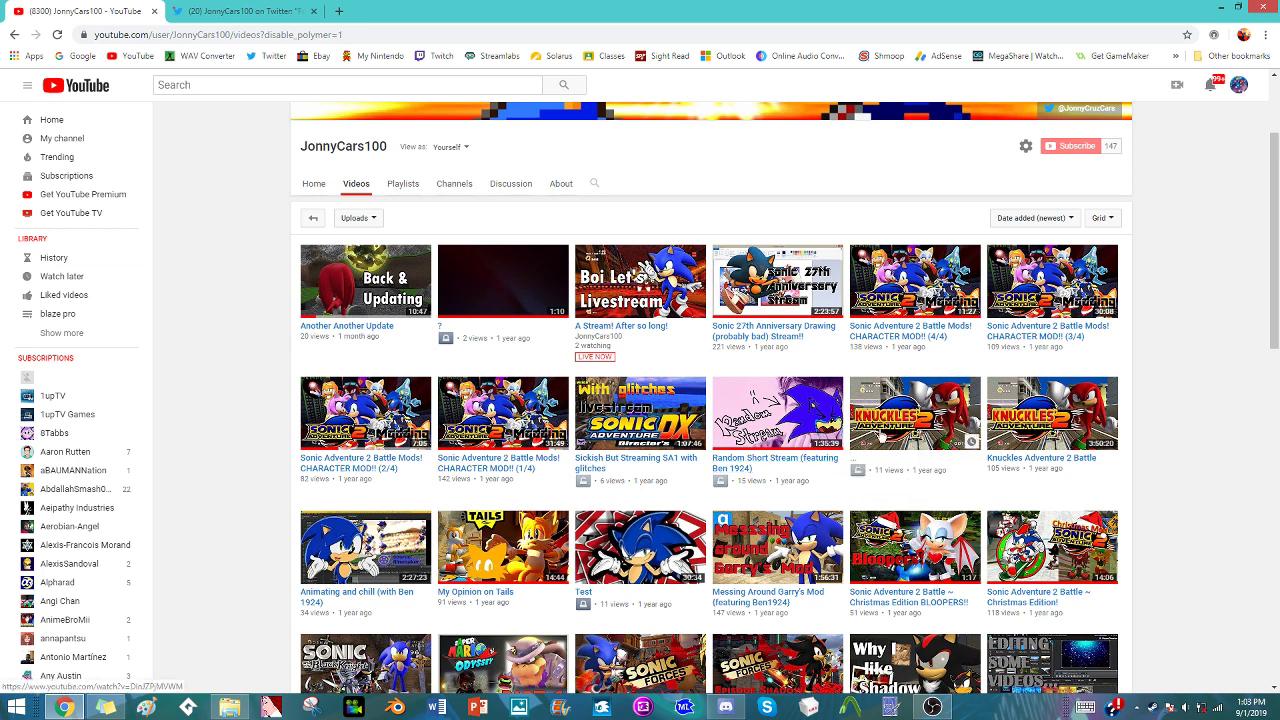
{"action": "scroll", "coordinate": [871, 461], "scroll_direction": "down", "scroll_amount": 1}
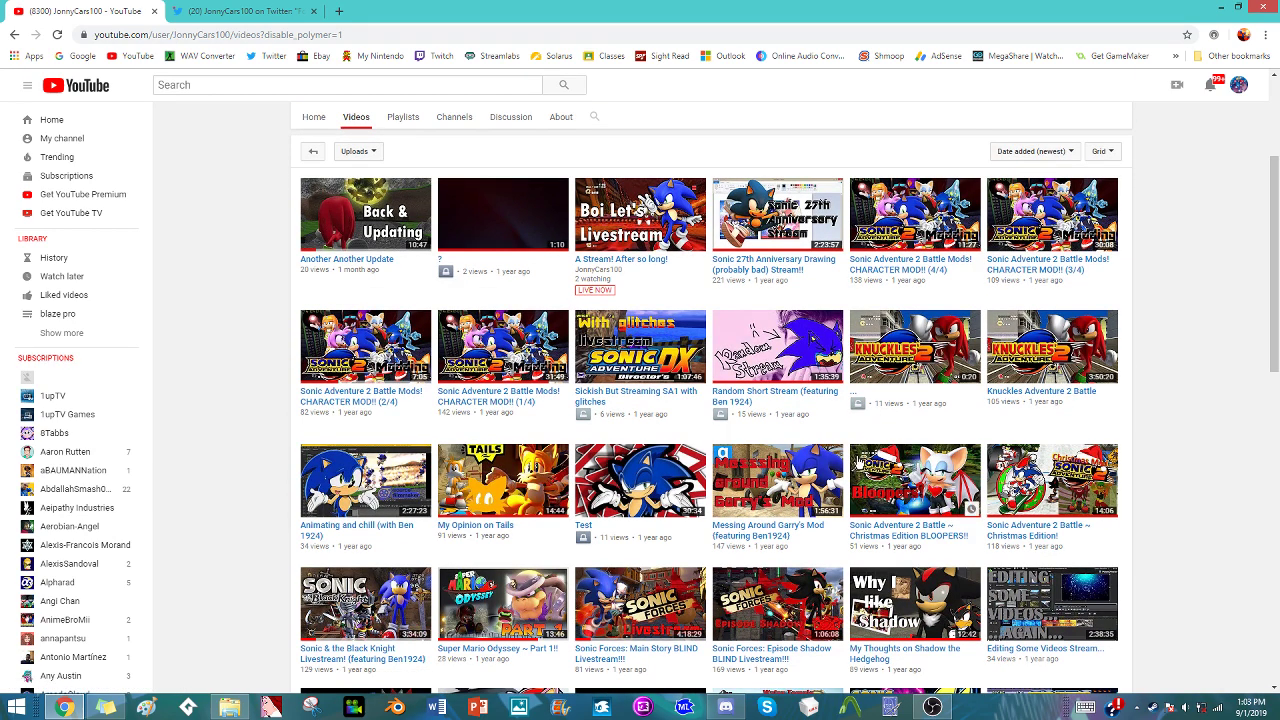
{"action": "scroll", "coordinate": [852, 470], "scroll_direction": "down", "scroll_amount": 1}
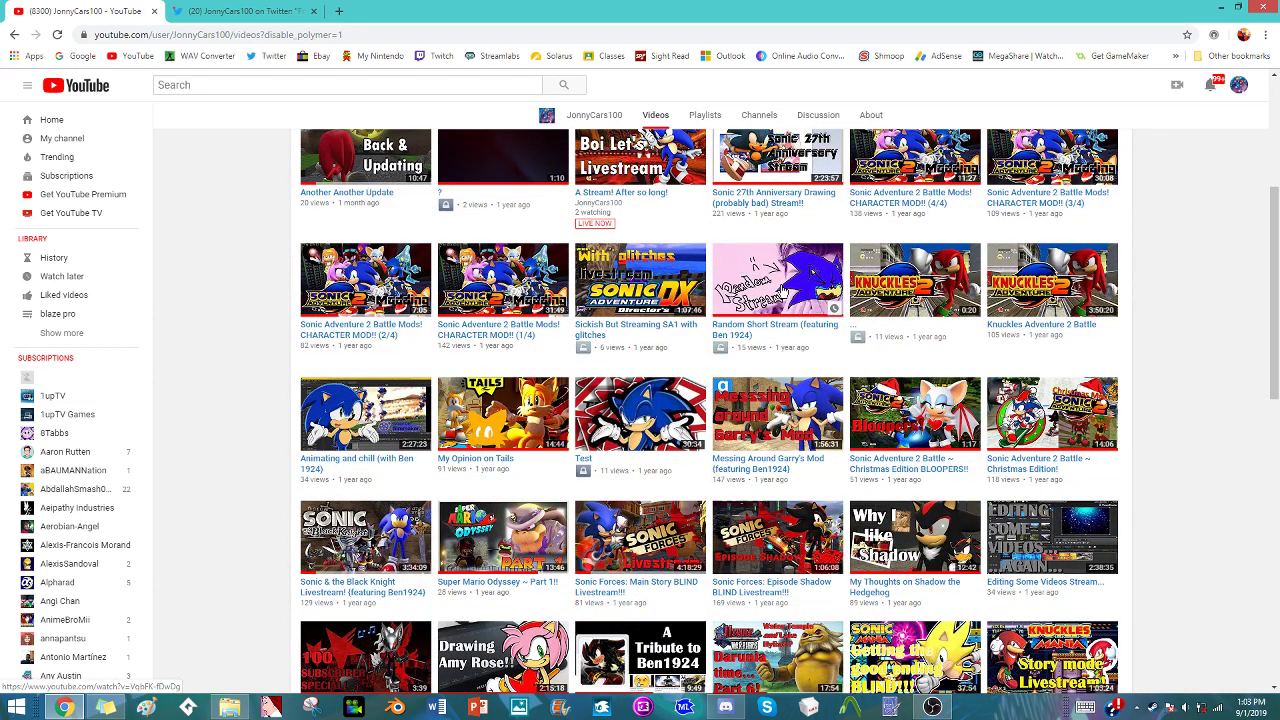
- Open "Random Short Stream (featuring Ben 1924)" in a new tab, watch from about 21 minutes in, and close the tab
{"action": "middle_click", "coordinate": [783, 291]}
{"action": "left_click", "coordinate": [240, 10]}
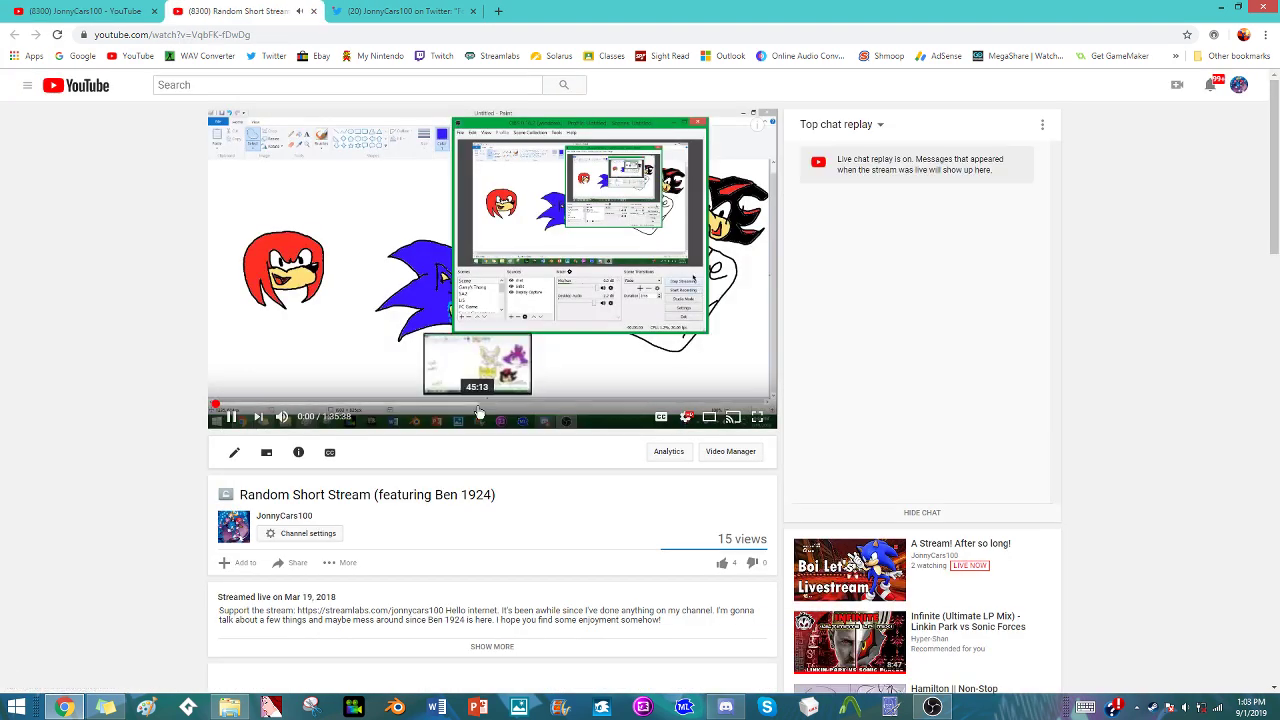
{"action": "left_click", "coordinate": [475, 408]}
{"action": "mouse_move", "coordinate": [475, 408]}
{"action": "left_mouse_down"}
{"action": "mouse_move", "coordinate": [720, 404]}
{"action": "mouse_move", "coordinate": [308, 404]}
{"action": "mouse_move", "coordinate": [341, 403]}
{"action": "left_mouse_up"}
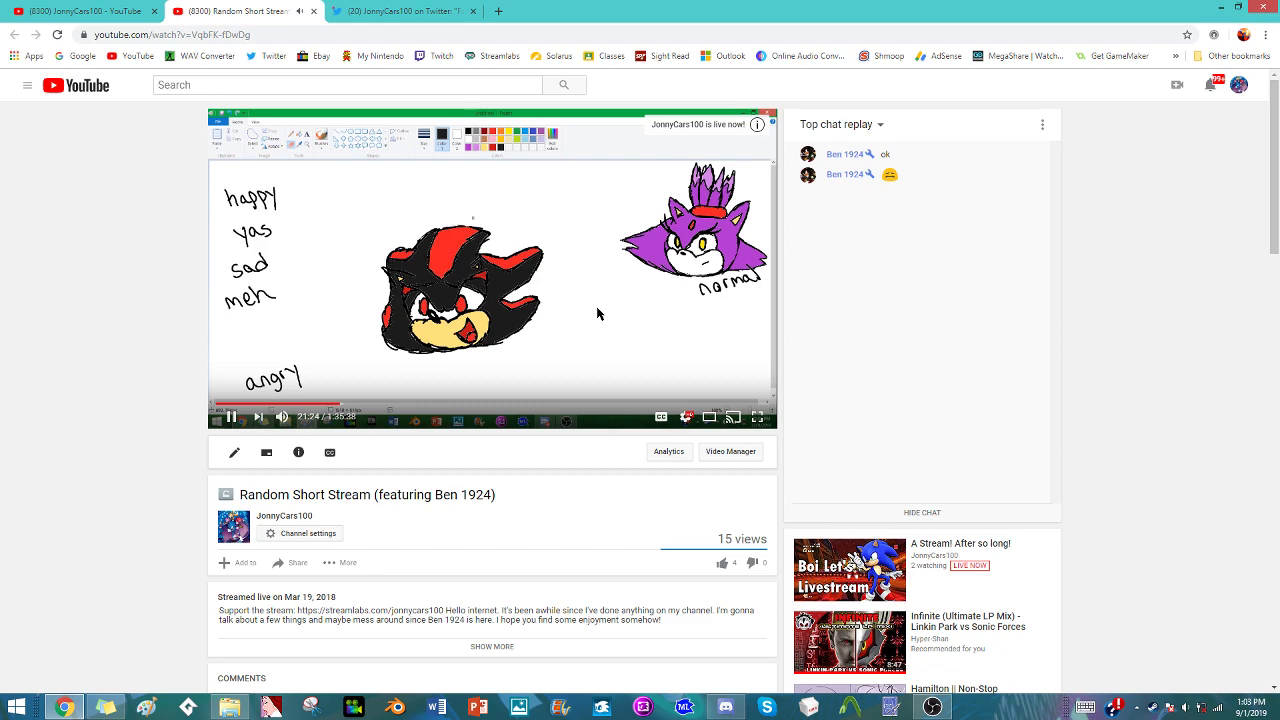
{"action": "middle_click", "coordinate": [186, 8]}
- Open "Sickish But Streaming SA1 with glitches" in a new tab and skip to about 51 minutes in
{"action": "scroll", "coordinate": [690, 440], "scroll_direction": "down", "scroll_amount": 1}
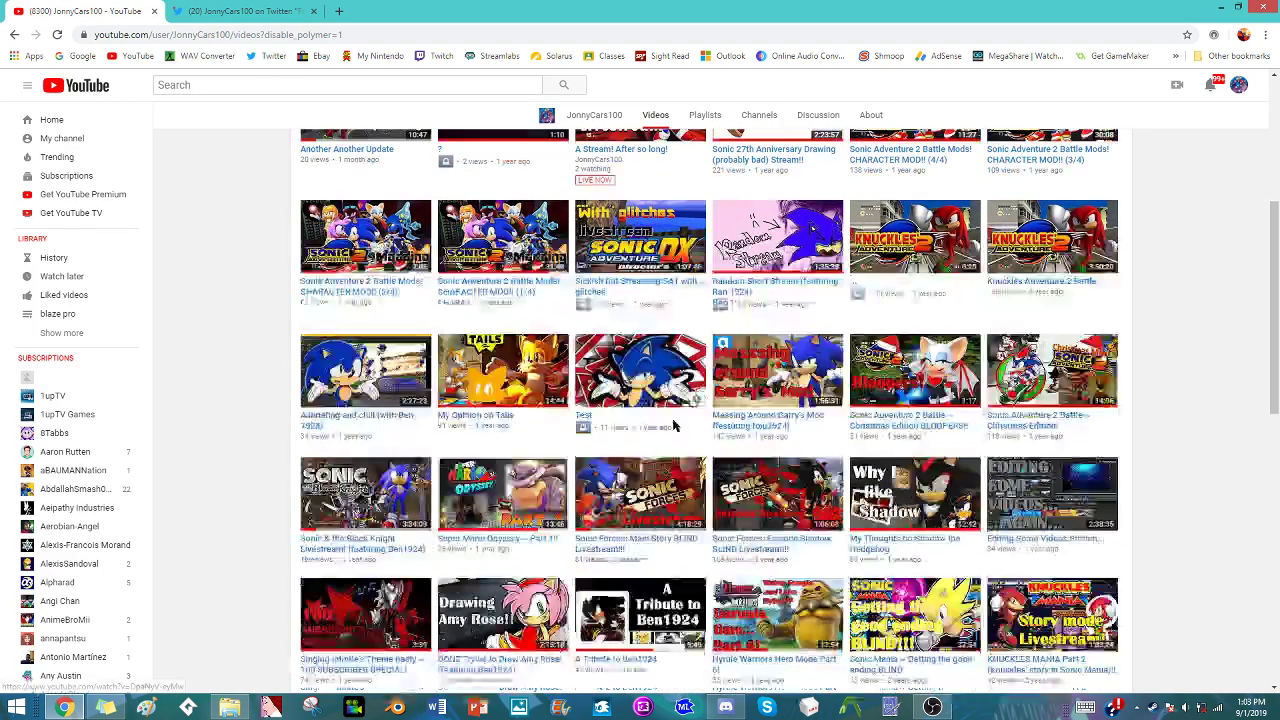
{"action": "scroll", "coordinate": [690, 440], "scroll_direction": "up", "scroll_amount": 1}
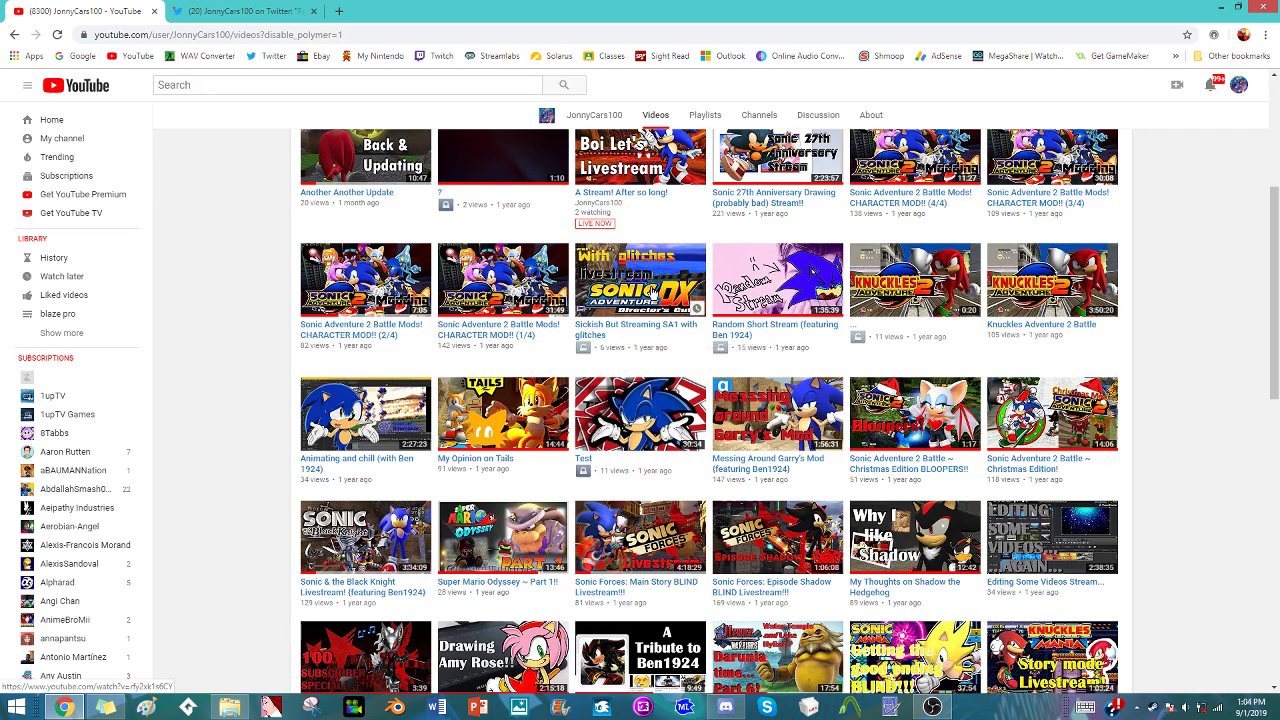
{"action": "middle_click", "coordinate": [643, 337]}
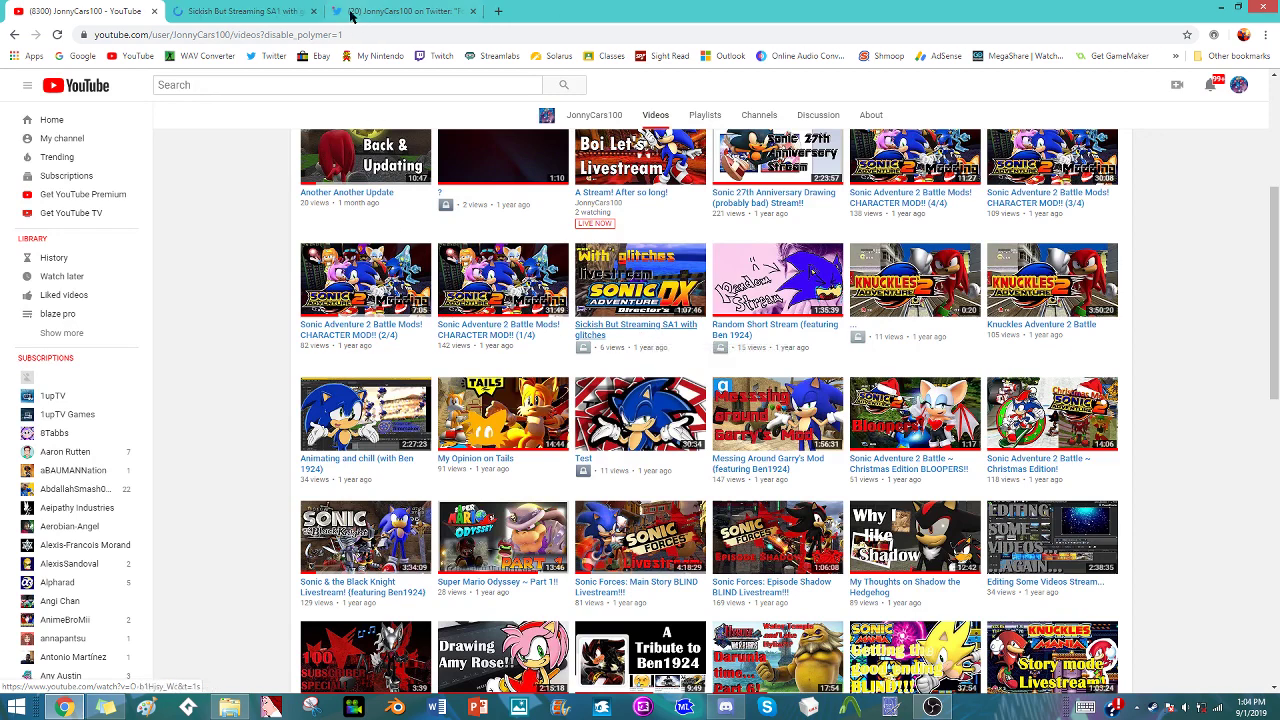
{"action": "left_click", "coordinate": [238, 12]}
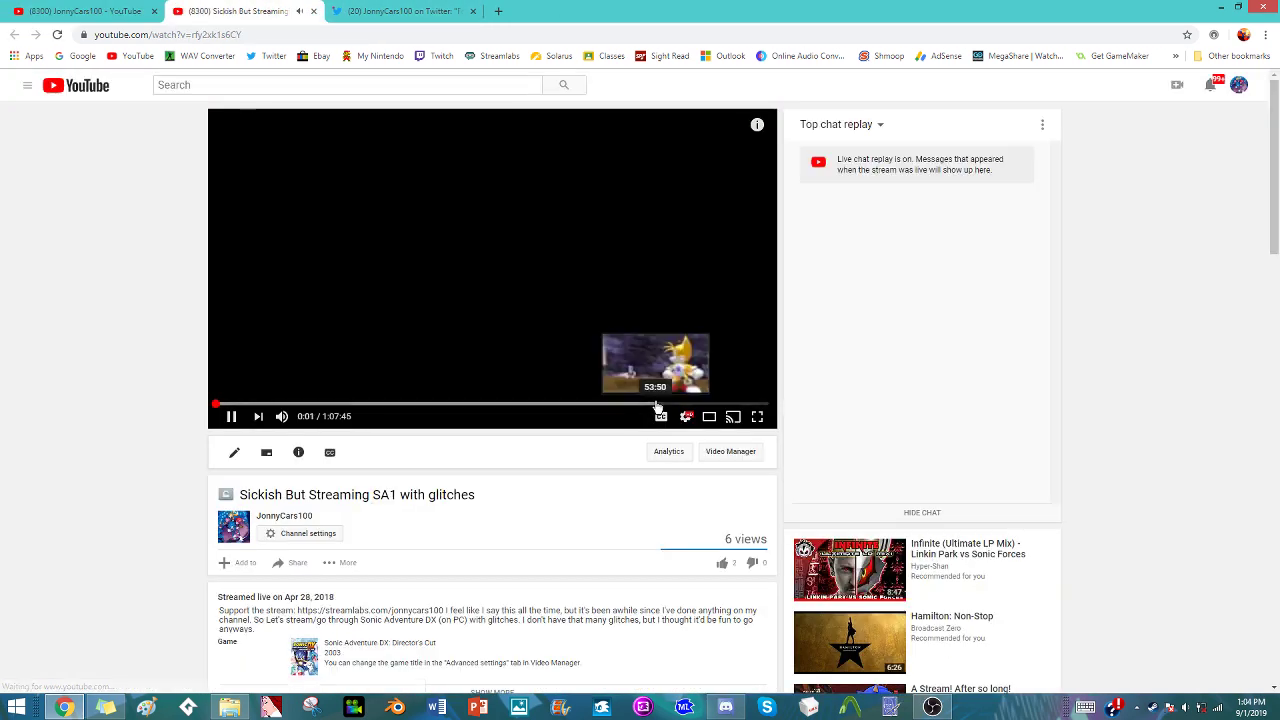
{"action": "left_click", "coordinate": [658, 405]}
{"action": "mouse_move", "coordinate": [658, 405]}
{"action": "left_mouse_down"}
{"action": "mouse_move", "coordinate": [583, 414]}
{"action": "mouse_move", "coordinate": [690, 408]}
{"action": "mouse_move", "coordinate": [635, 412]}
{"action": "left_mouse_up"}
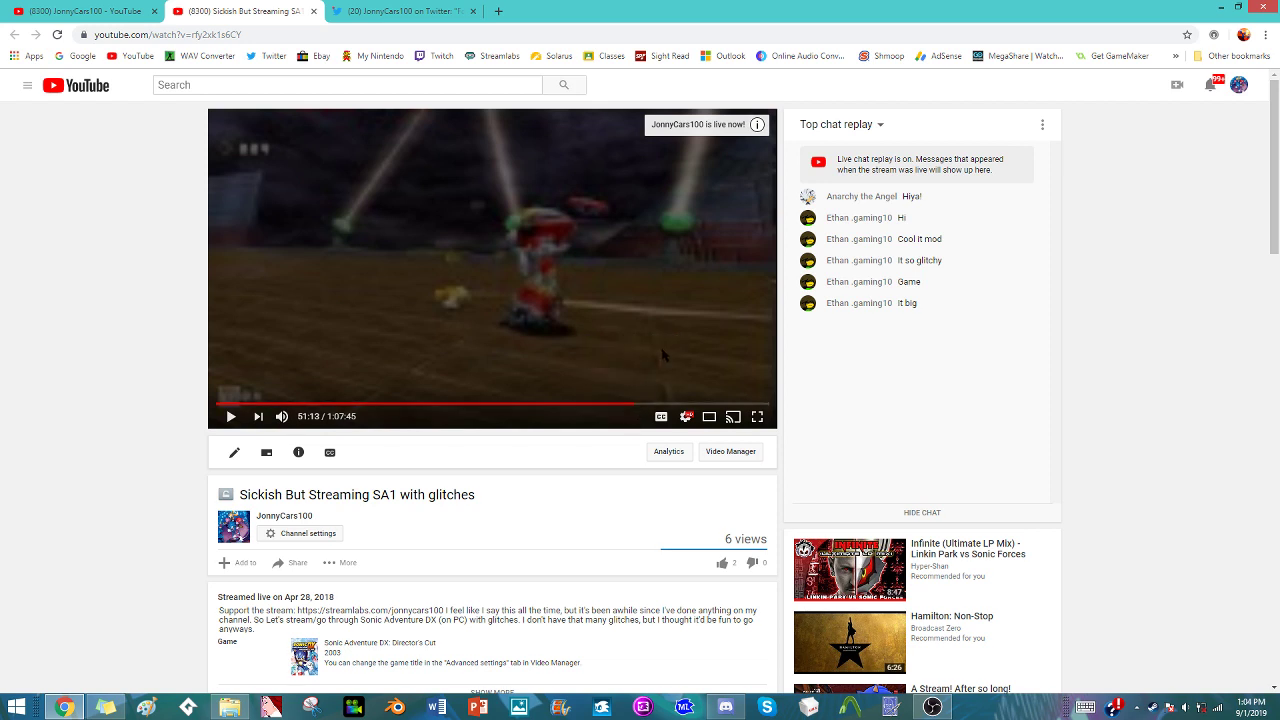
- Pause the stream recording and go over the messages in its chat replay
{"action": "key", "text": "space"}
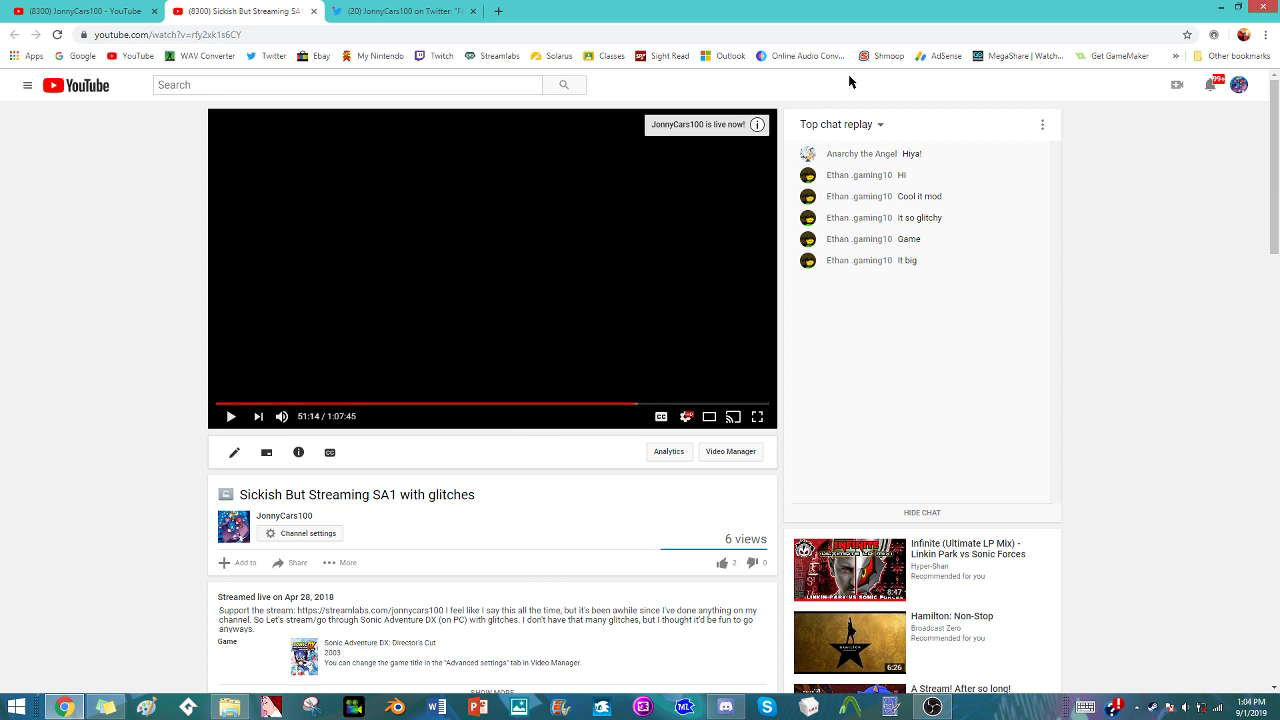
{"action": "left_click_drag", "start_coordinate": [835, 171], "coordinate": [886, 264]}
{"action": "left_click", "coordinate": [888, 266]}
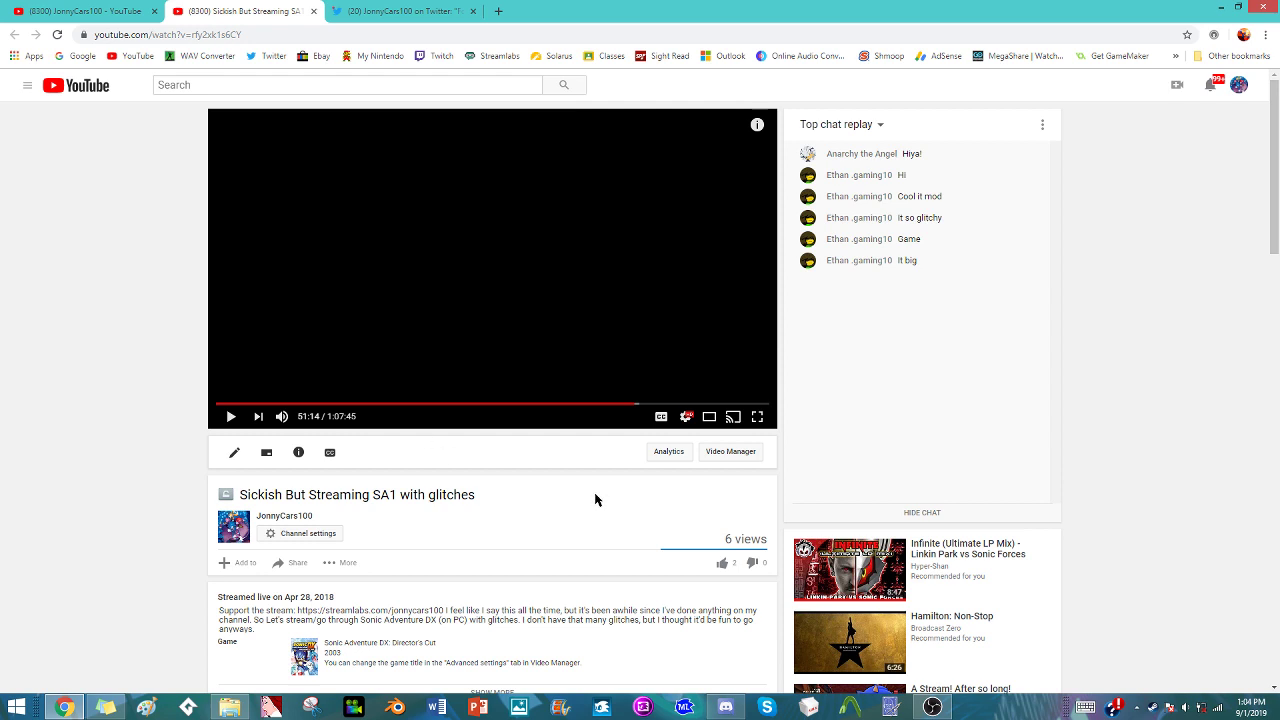
- Skip back through the paused recording to about 38, 22, 11 and 5 minutes in, and close its tab
{"action": "left_click", "coordinate": [530, 405]}
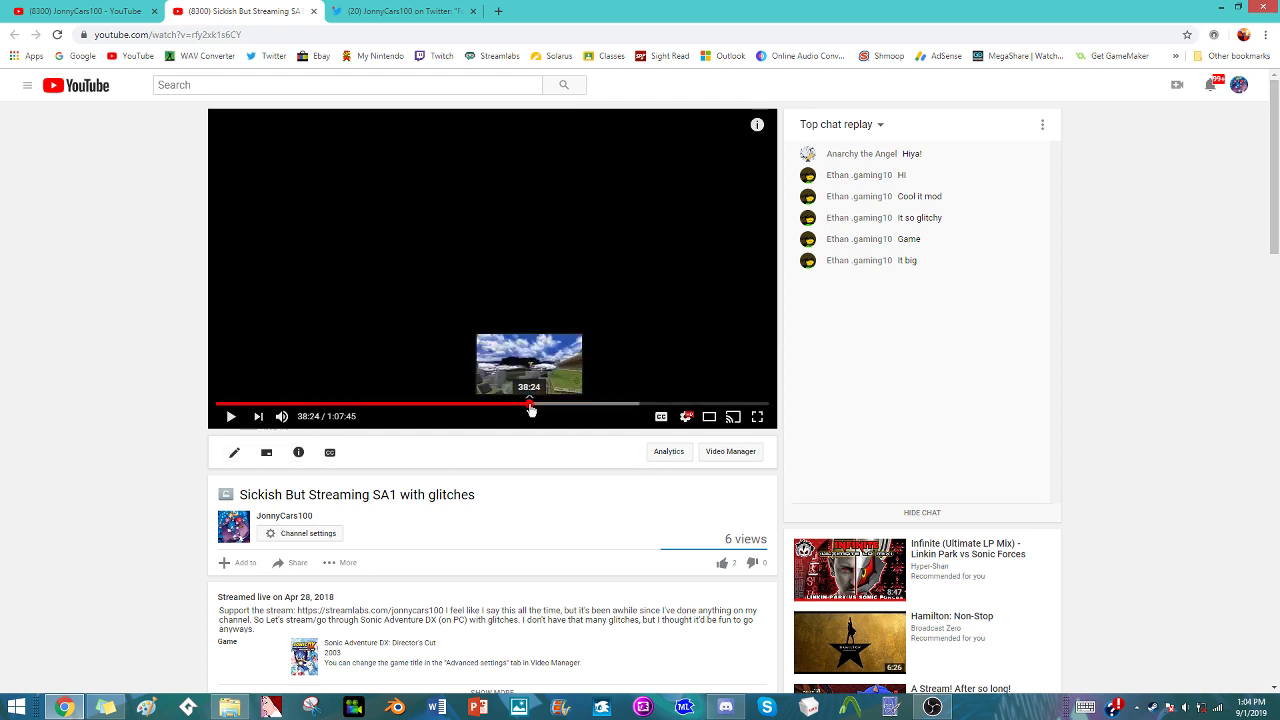
{"action": "left_click", "coordinate": [395, 406]}
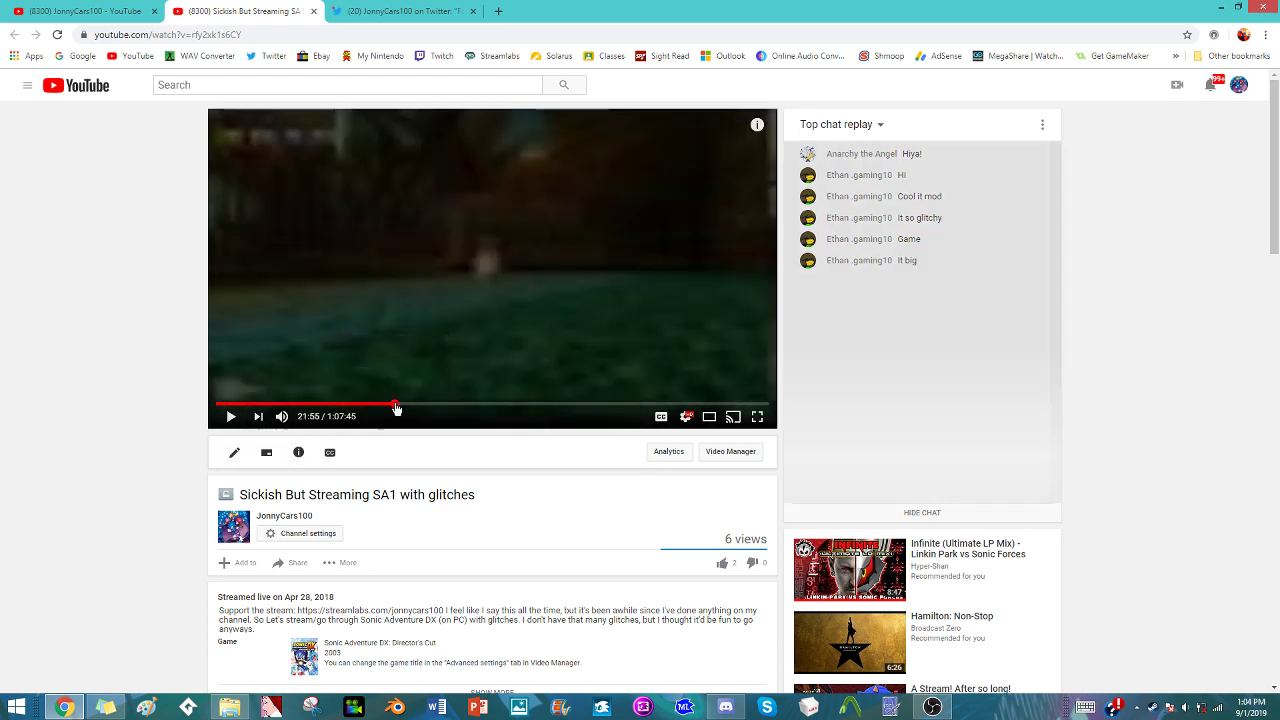
{"action": "left_click", "coordinate": [307, 405]}
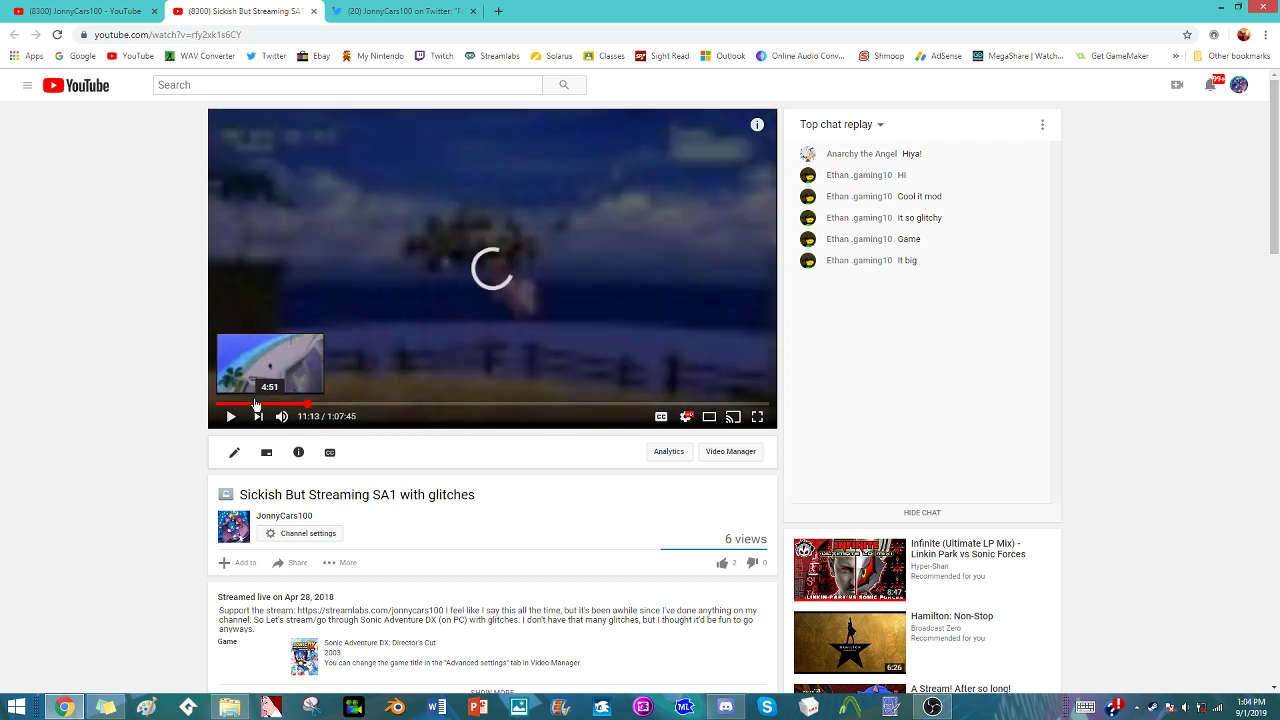
{"action": "left_click", "coordinate": [255, 404]}
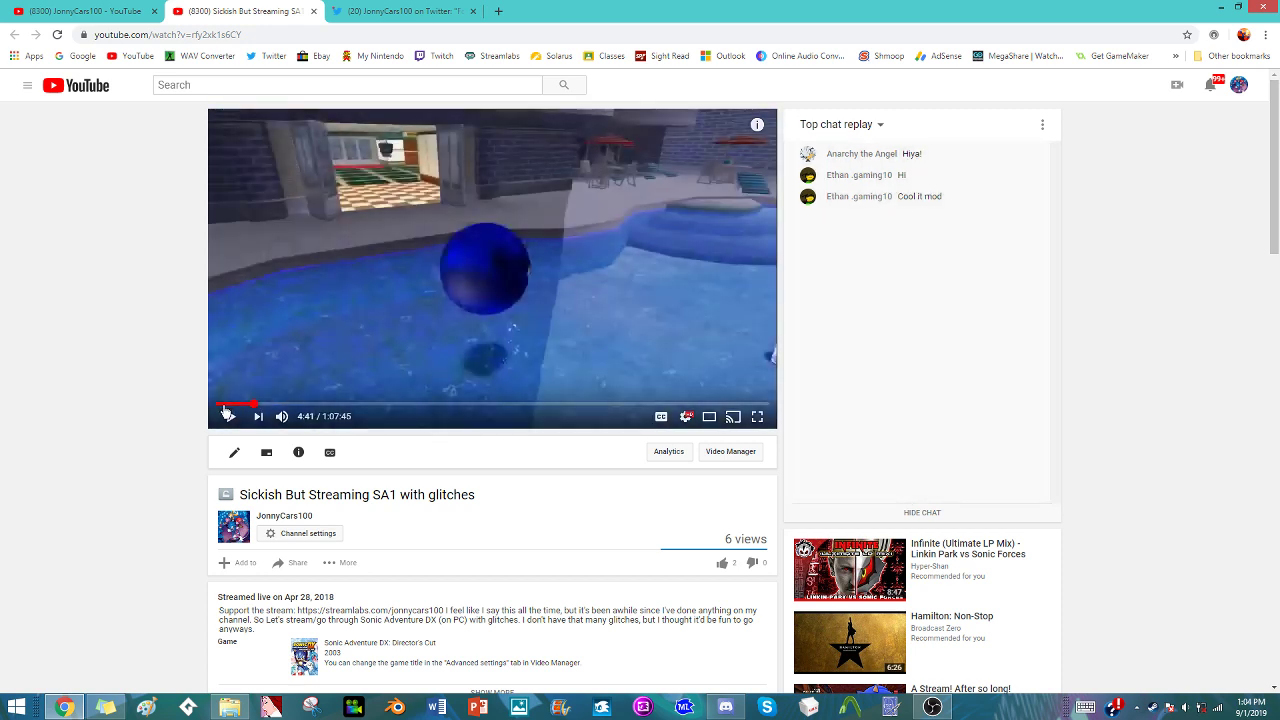
{"action": "left_click", "coordinate": [228, 412]}
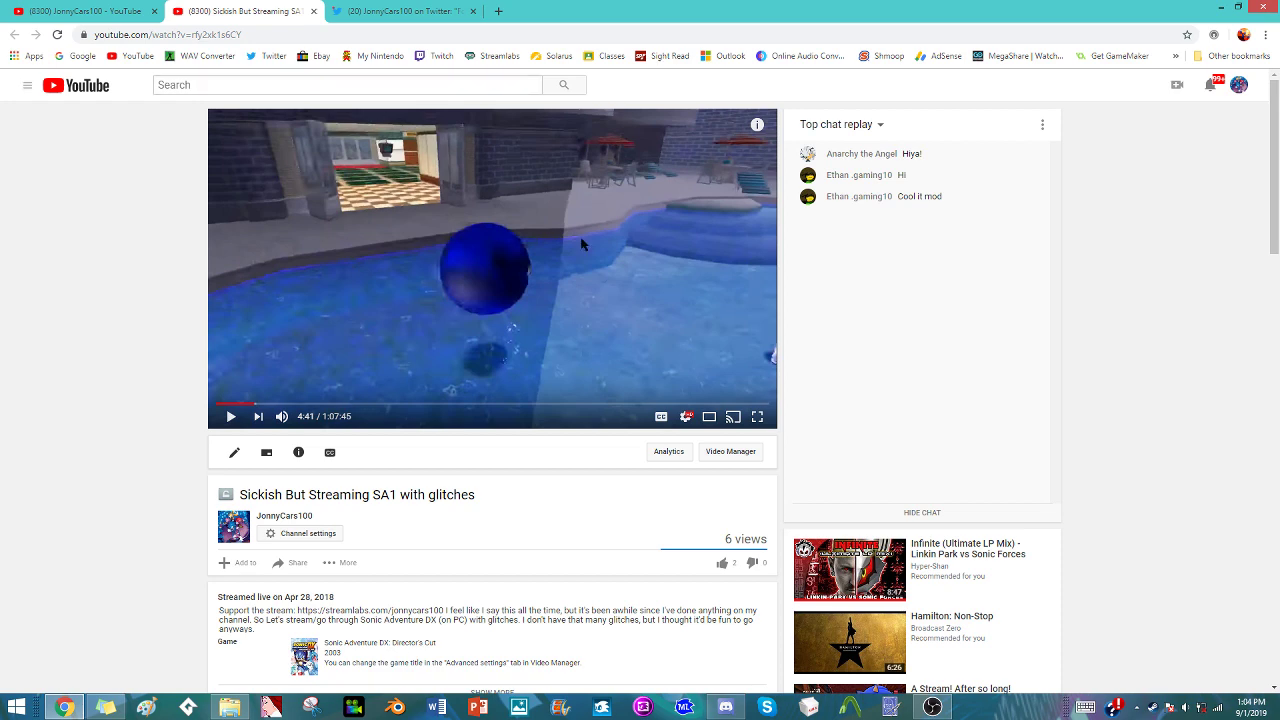
{"action": "left_click", "coordinate": [313, 11]}
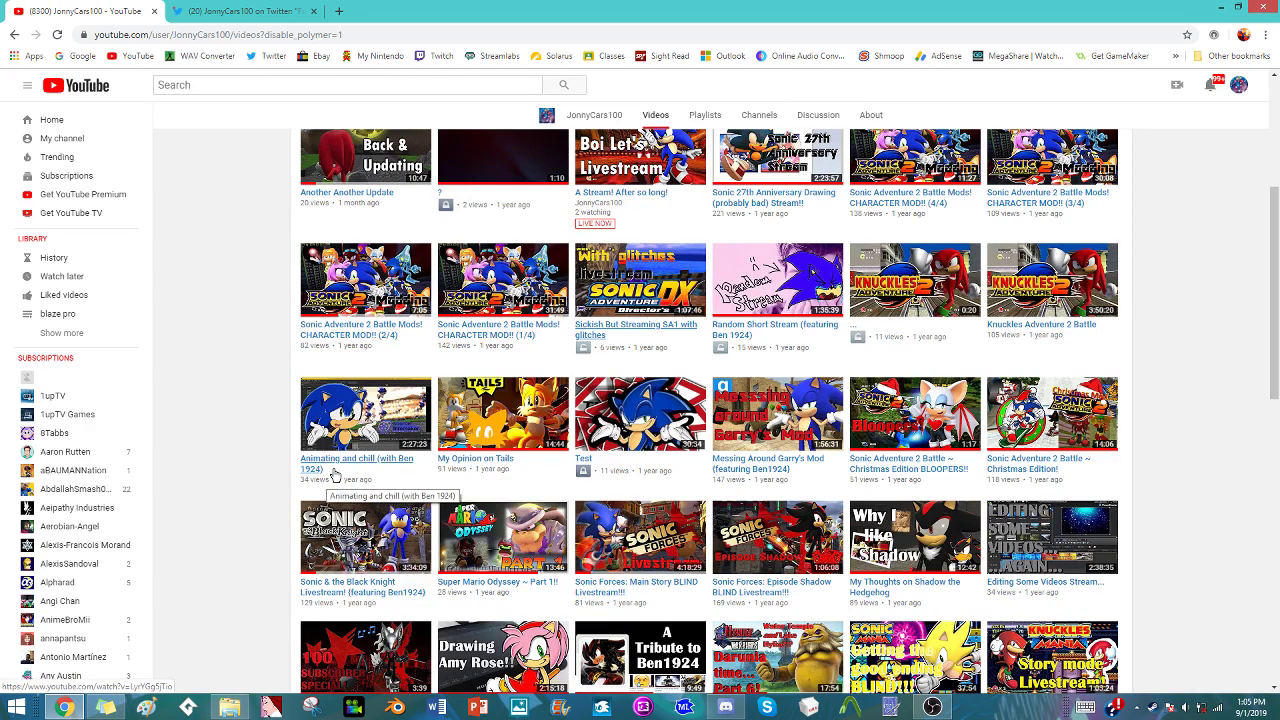
- Look through the older uploads to the end of the loaded list and return to the Sonic CD videos
{"action": "scroll", "coordinate": [267, 466], "scroll_direction": "down", "scroll_amount": 5}
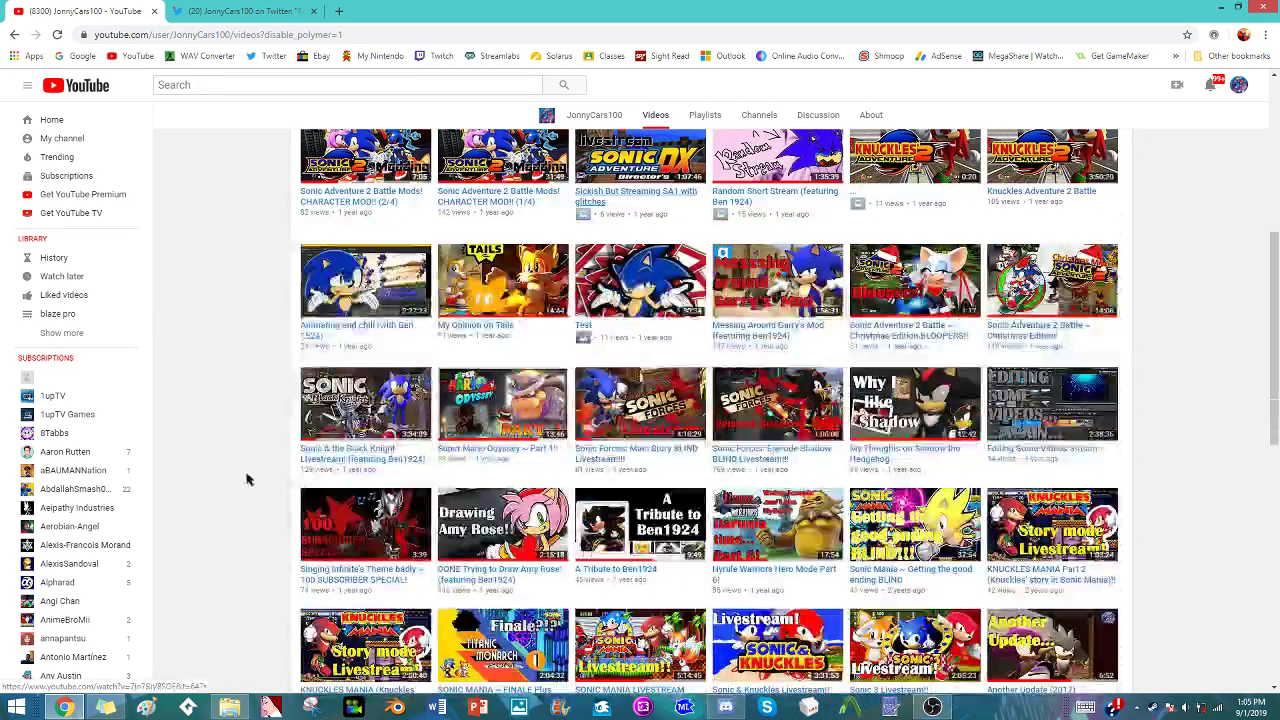
{"action": "scroll", "coordinate": [267, 466], "scroll_direction": "down", "scroll_amount": 7}
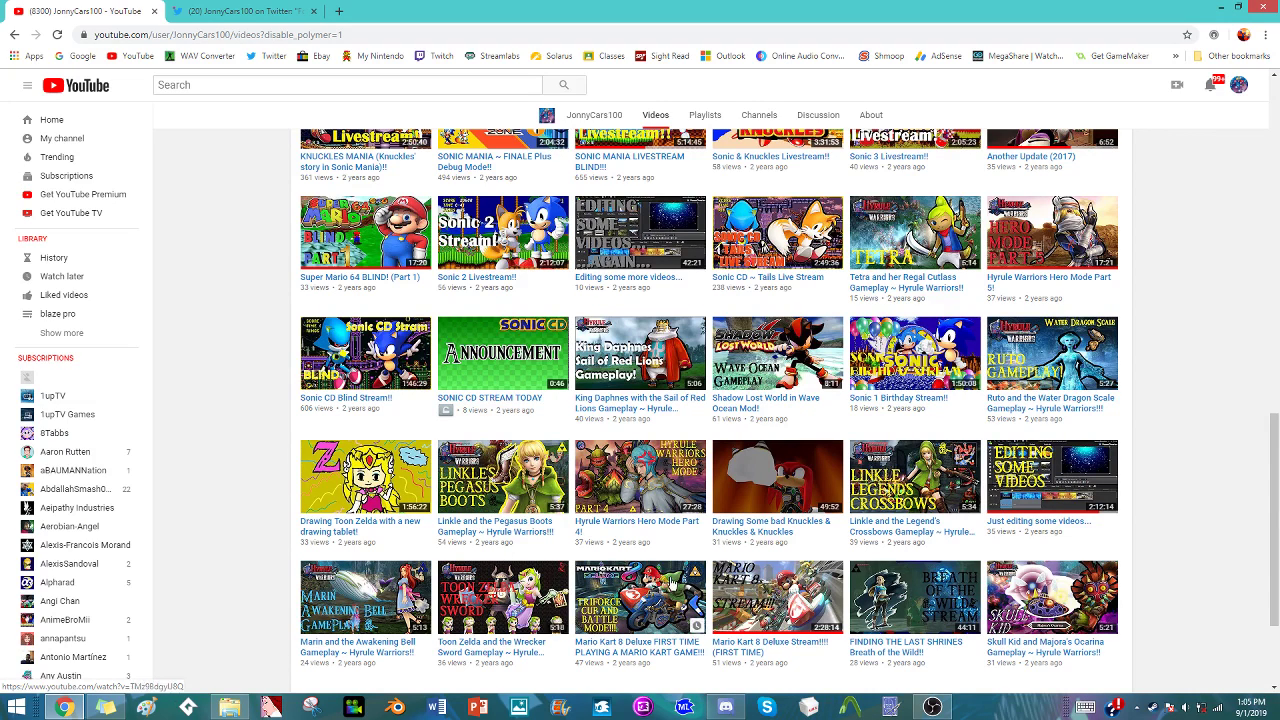
{"action": "scroll", "coordinate": [670, 583], "scroll_direction": "down", "scroll_amount": 3}
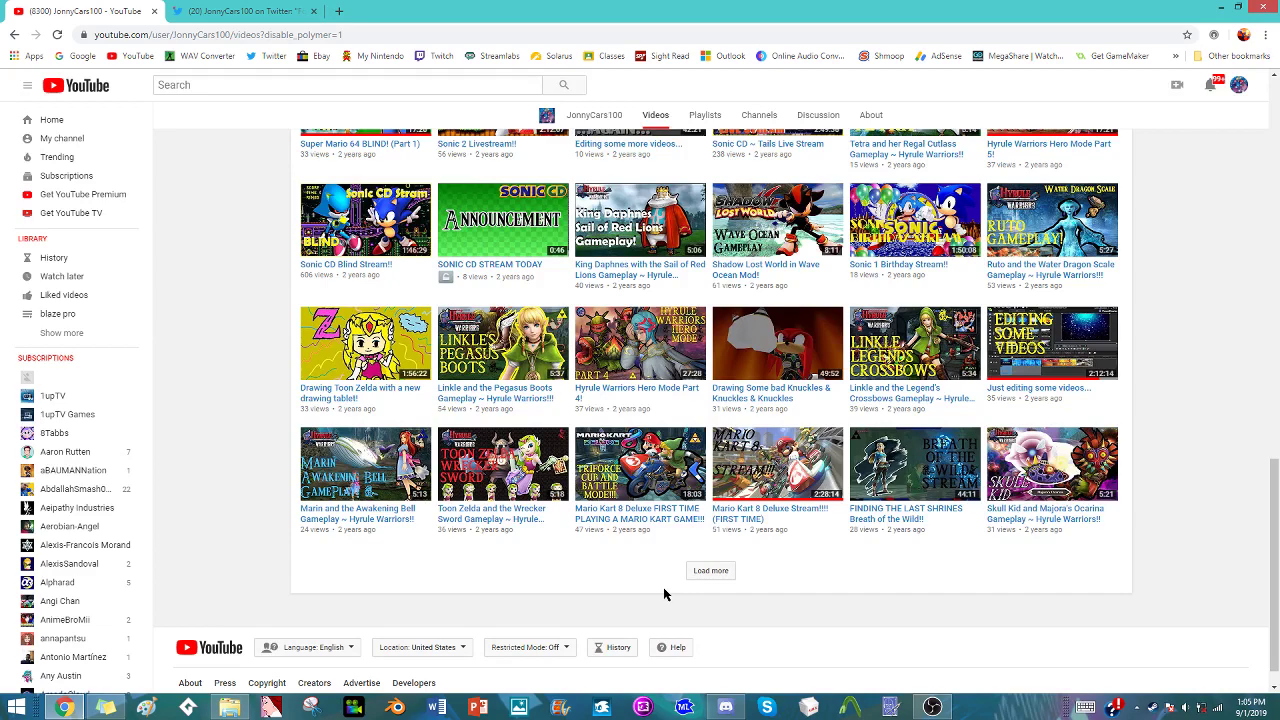
{"action": "scroll", "coordinate": [655, 595], "scroll_direction": "up", "scroll_amount": 3}
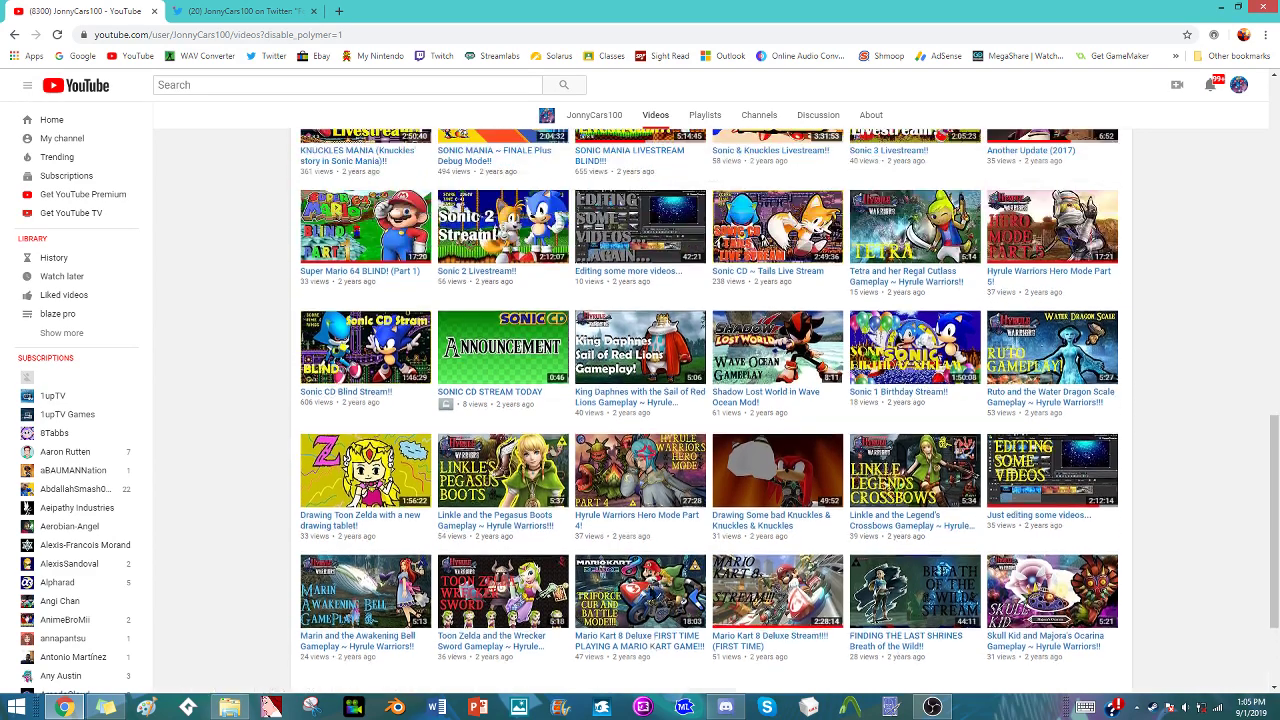
{"action": "scroll", "coordinate": [622, 597], "scroll_direction": "up", "scroll_amount": 5}
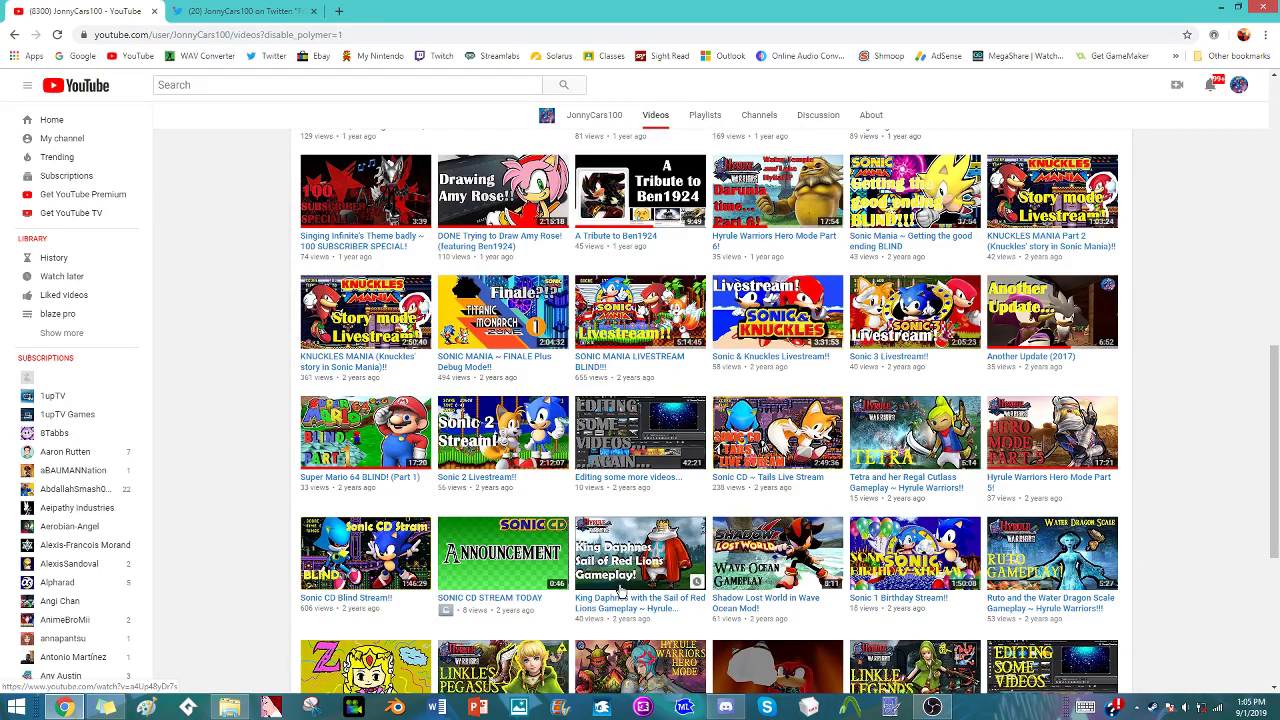
{"action": "scroll", "coordinate": [621, 529], "scroll_direction": "down", "scroll_amount": 3}
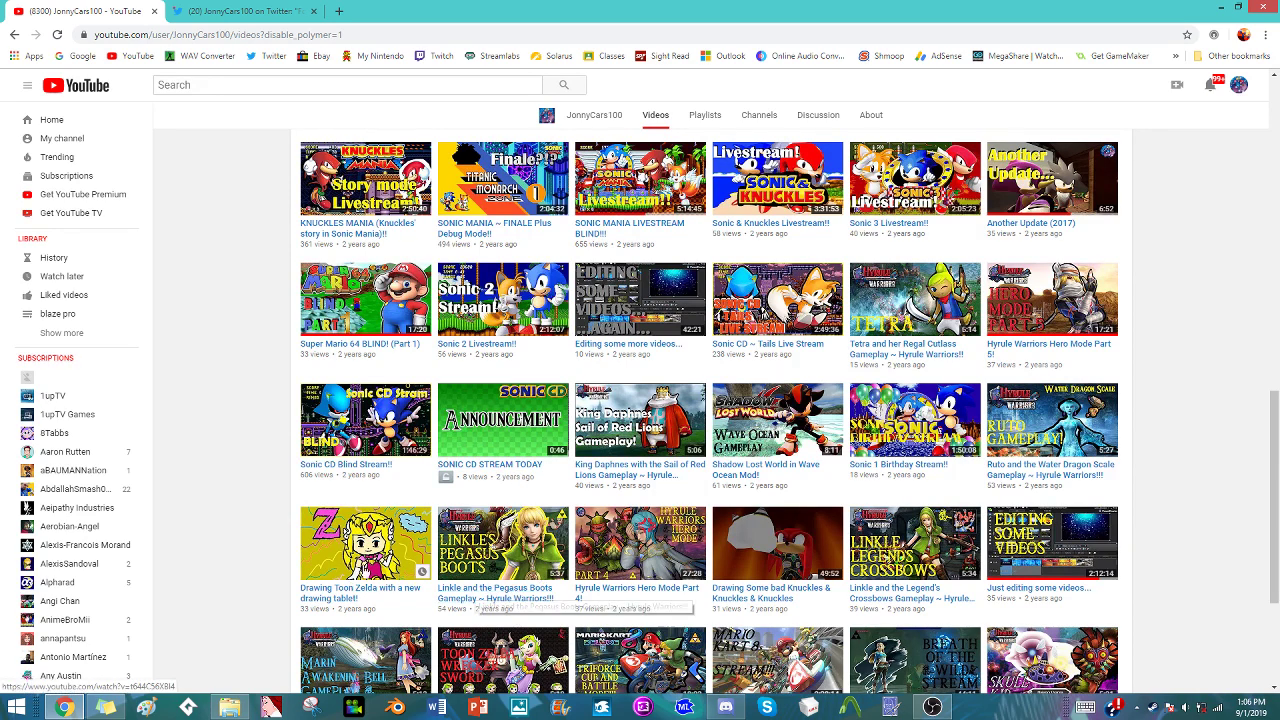
{"action": "scroll", "coordinate": [495, 500], "scroll_direction": "down", "scroll_amount": 1}
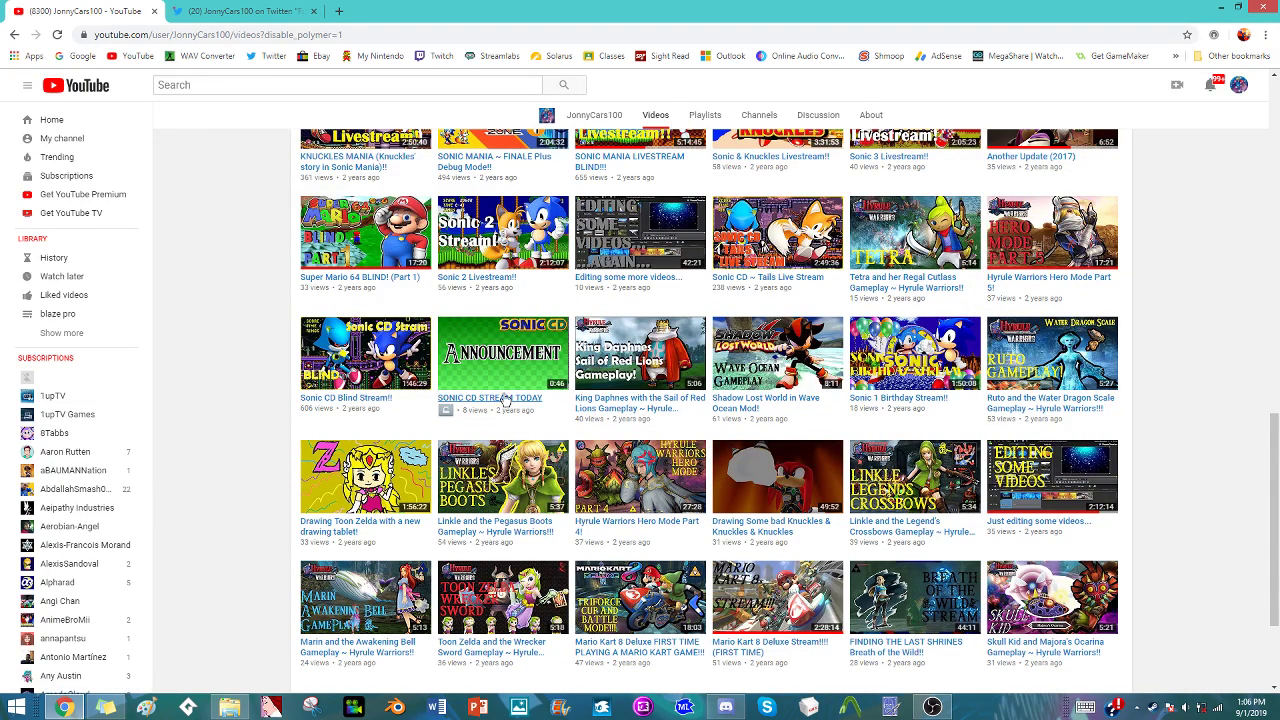
- Open "SONIC CD STREAM TODAY" in a new tab, mute it, and skip through to the announcement at about 0:23
{"action": "middle_click", "coordinate": [505, 340]}
{"action": "left_click", "coordinate": [203, 10]}
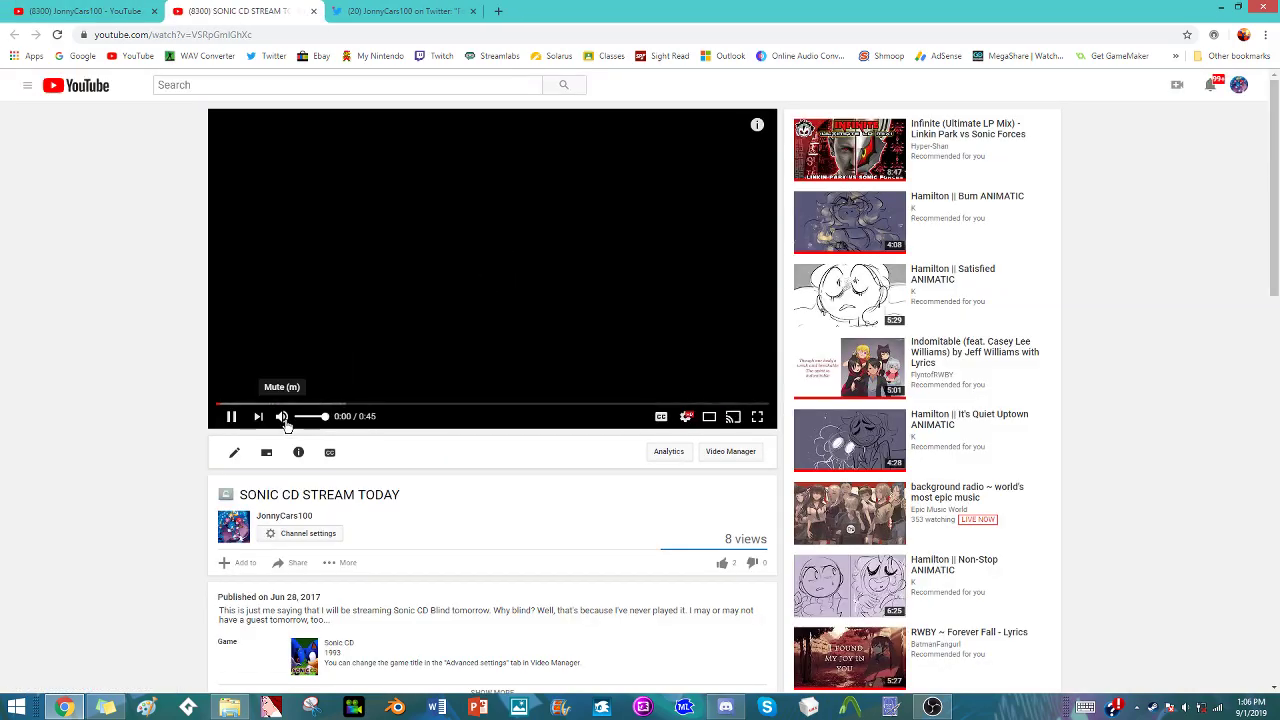
{"action": "left_click", "coordinate": [281, 416]}
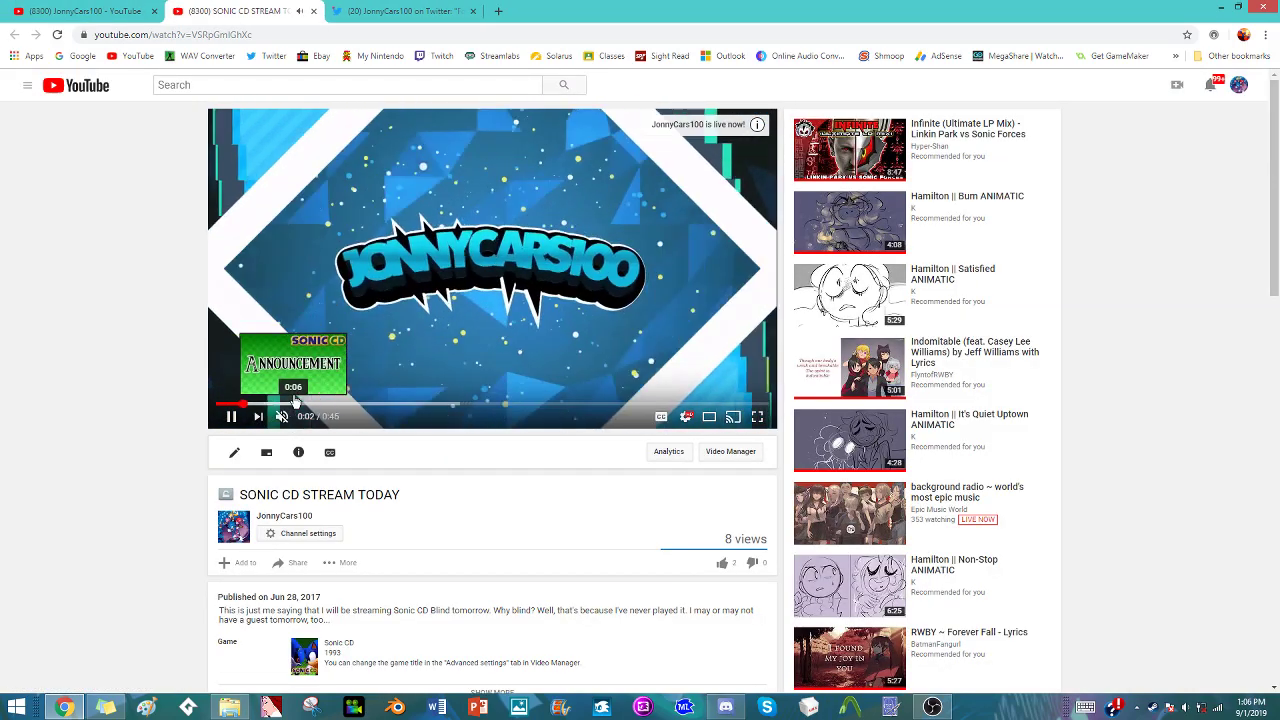
{"action": "left_click", "coordinate": [480, 405]}
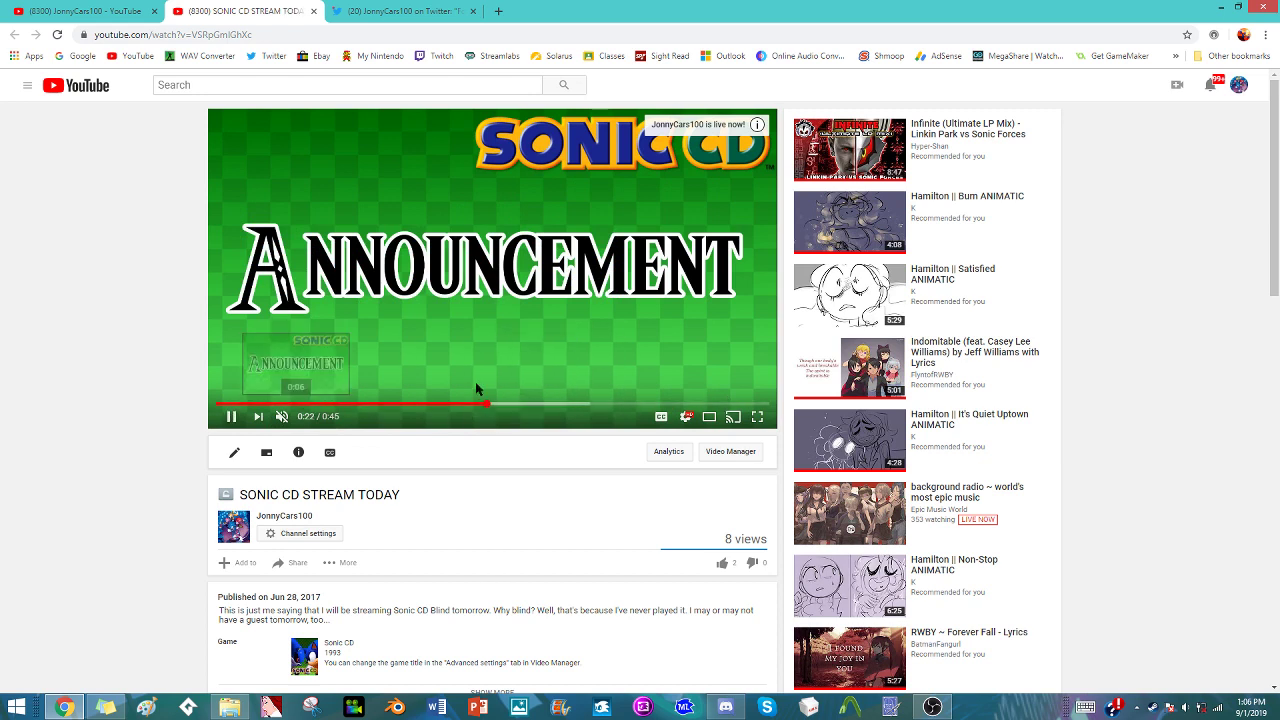
{"action": "left_click", "coordinate": [593, 404]}
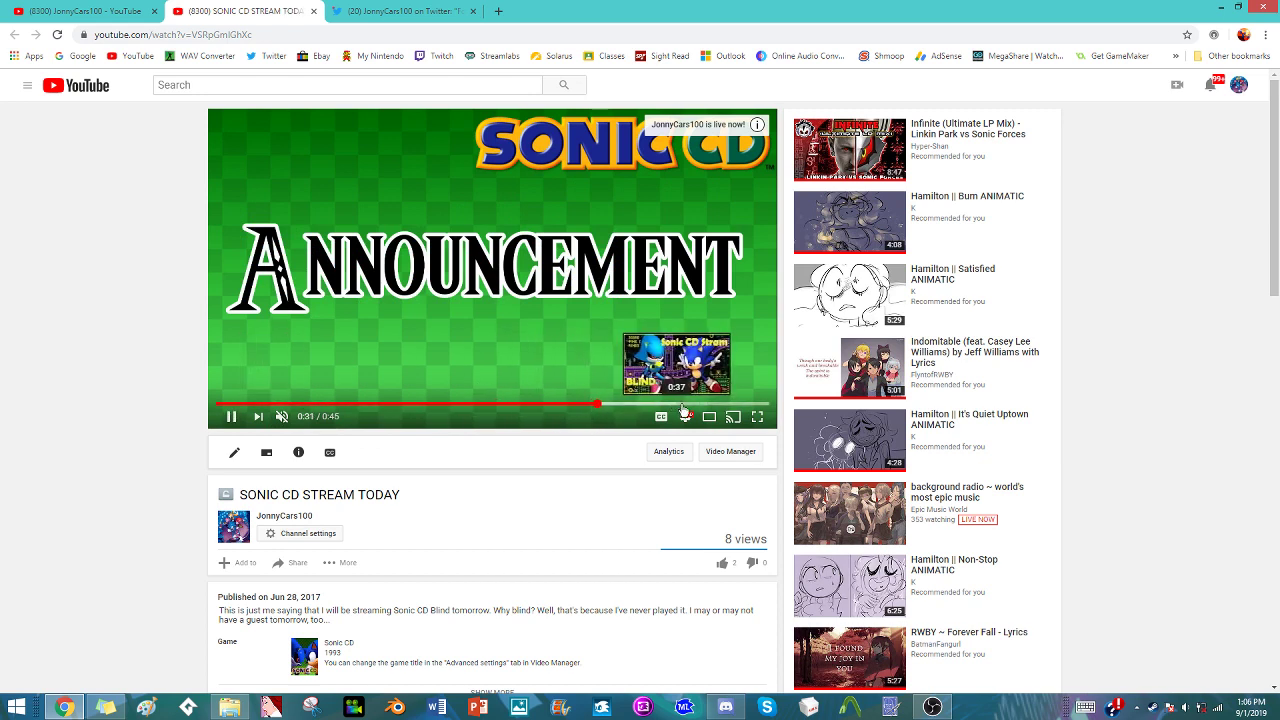
{"action": "left_click", "coordinate": [519, 405]}
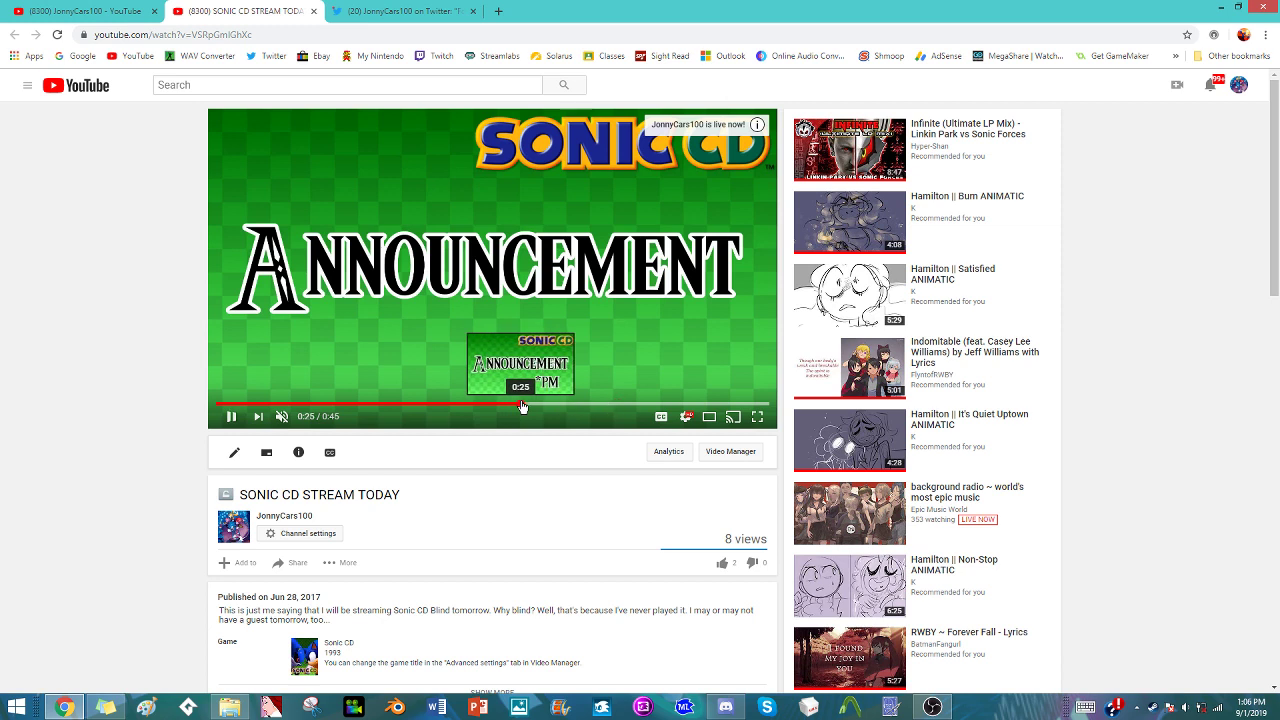
{"action": "left_click", "coordinate": [510, 404]}
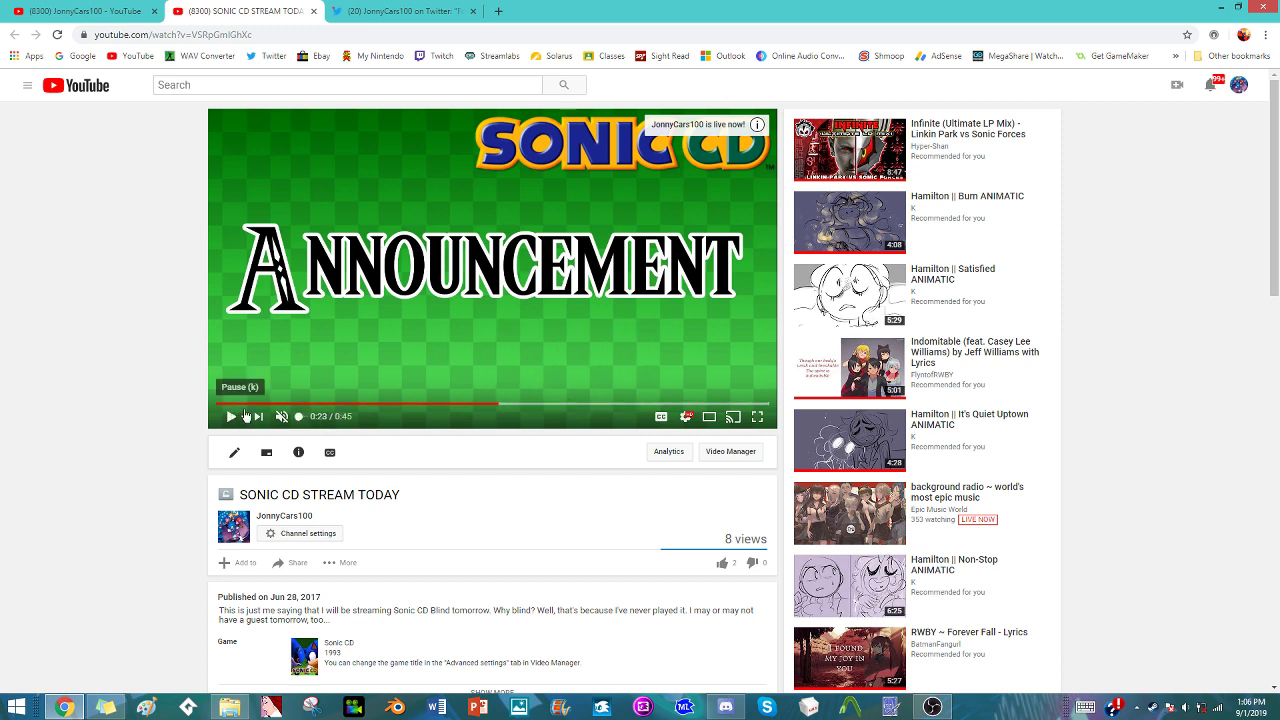
- Unmute and replay the announcement from the start with the system volume raised to 30, and pause it at 0:15 on the "Sonic CD Stram" thumbnail
{"action": "left_click", "coordinate": [283, 416]}
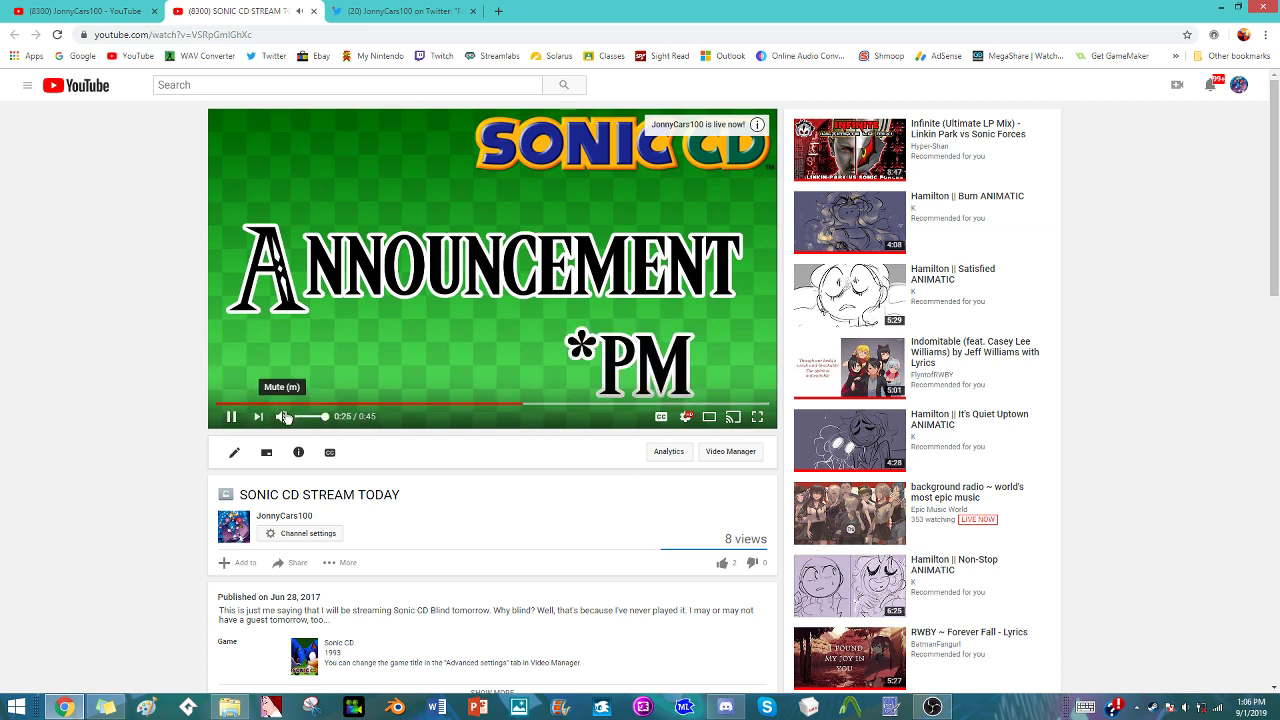
{"action": "left_click", "coordinate": [220, 404]}
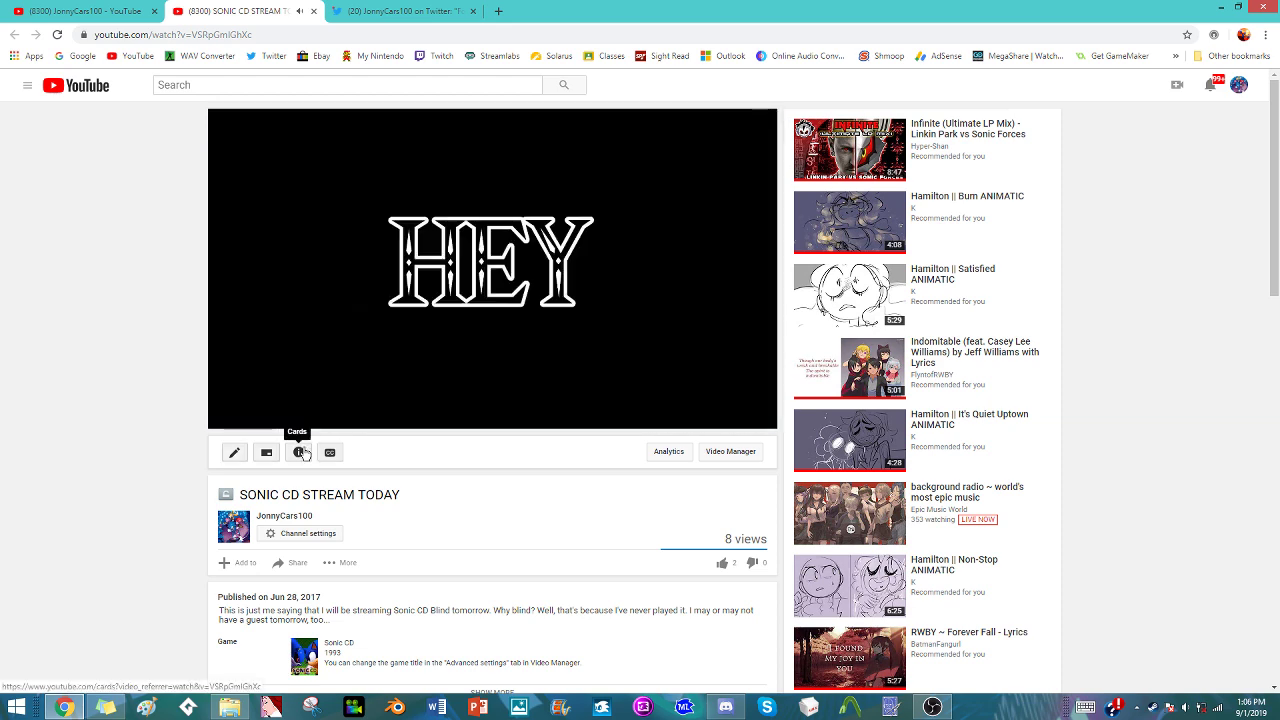
{"action": "key", "text": "XF86AudioLowerVolume"}
{"action": "key", "text": "XF86AudioRaiseVolume"}
{"action": "key", "text": "XF86AudioRaiseVolume"}
{"action": "key", "text": "XF86AudioRaiseVolume"}
{"action": "key", "text": "XF86AudioRaiseVolume"}
{"action": "key", "text": "XF86AudioRaiseVolume"}
{"action": "key", "text": "XF86AudioRaiseVolume"}
{"action": "key", "text": "XF86AudioRaiseVolume"}
{"action": "key", "text": "XF86AudioRaiseVolume"}
{"action": "key", "text": "XF86AudioRaiseVolume"}
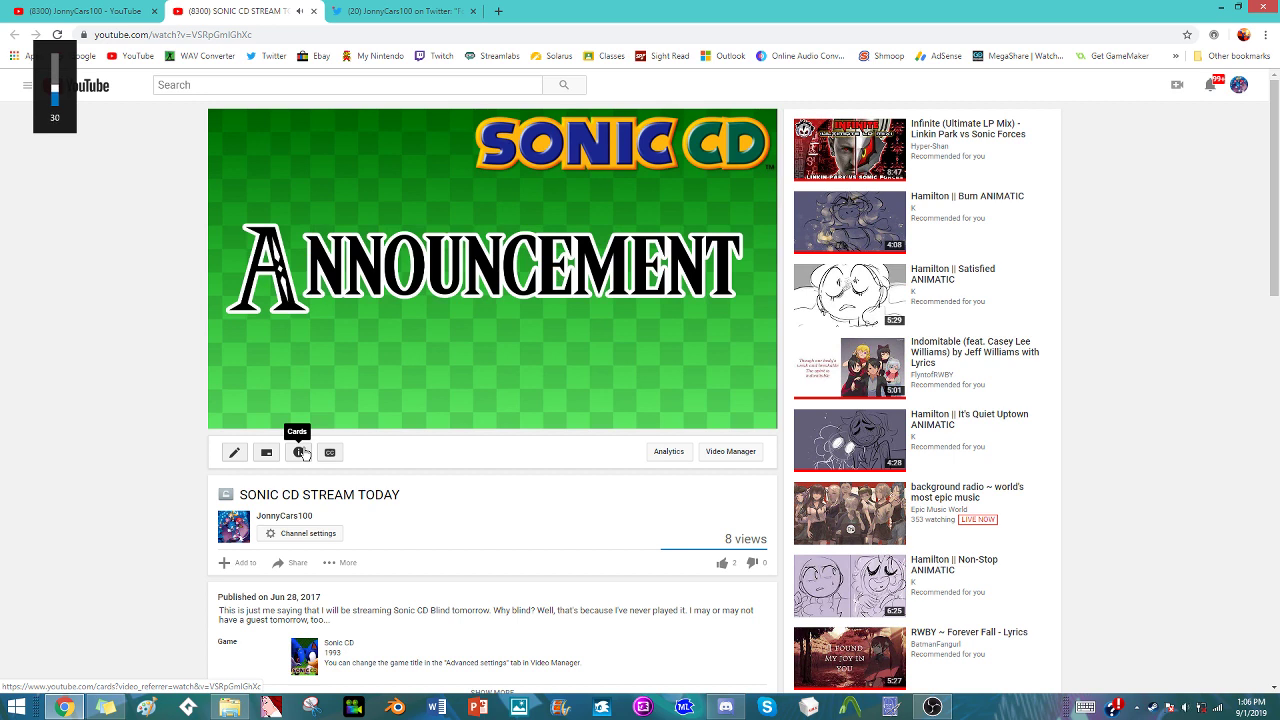
{"action": "mouse_move", "coordinate": [413, 338]}
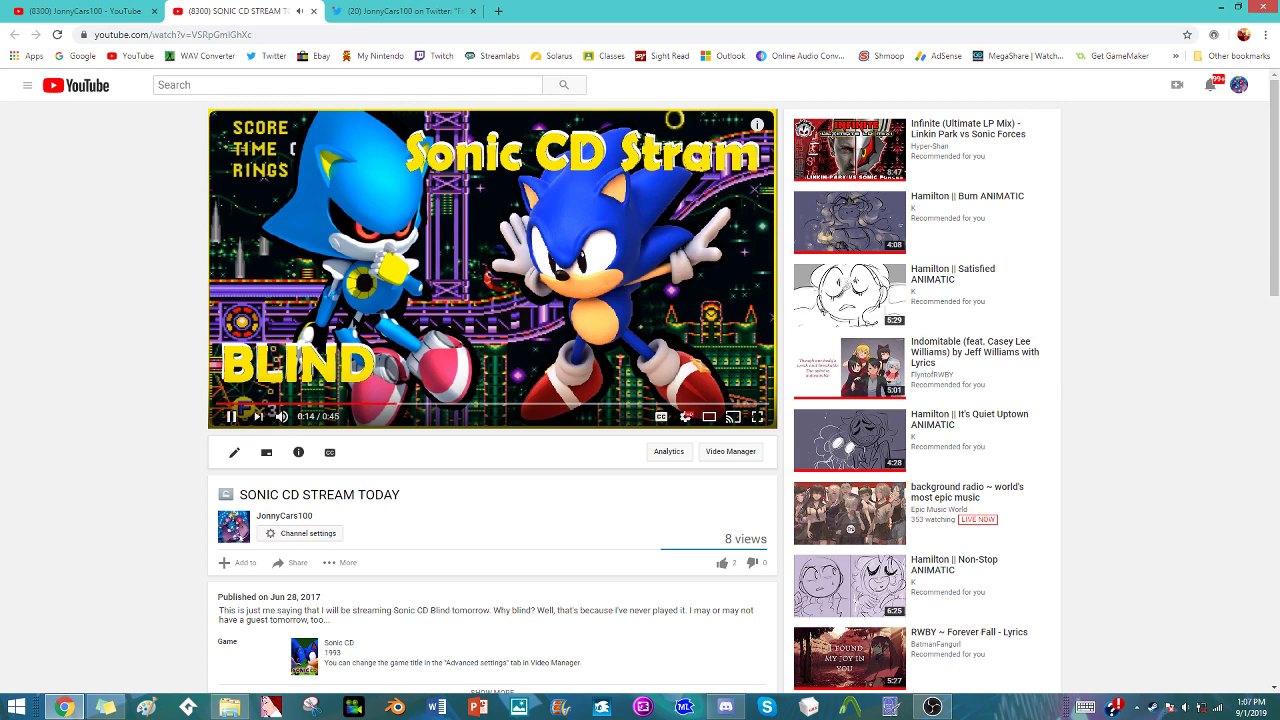
{"action": "left_click", "coordinate": [452, 286]}
- Switch to a new Paint window and scribble large freehand black brush strokes across the blank canvas
{"action": "right_click", "coordinate": [157, 712]}
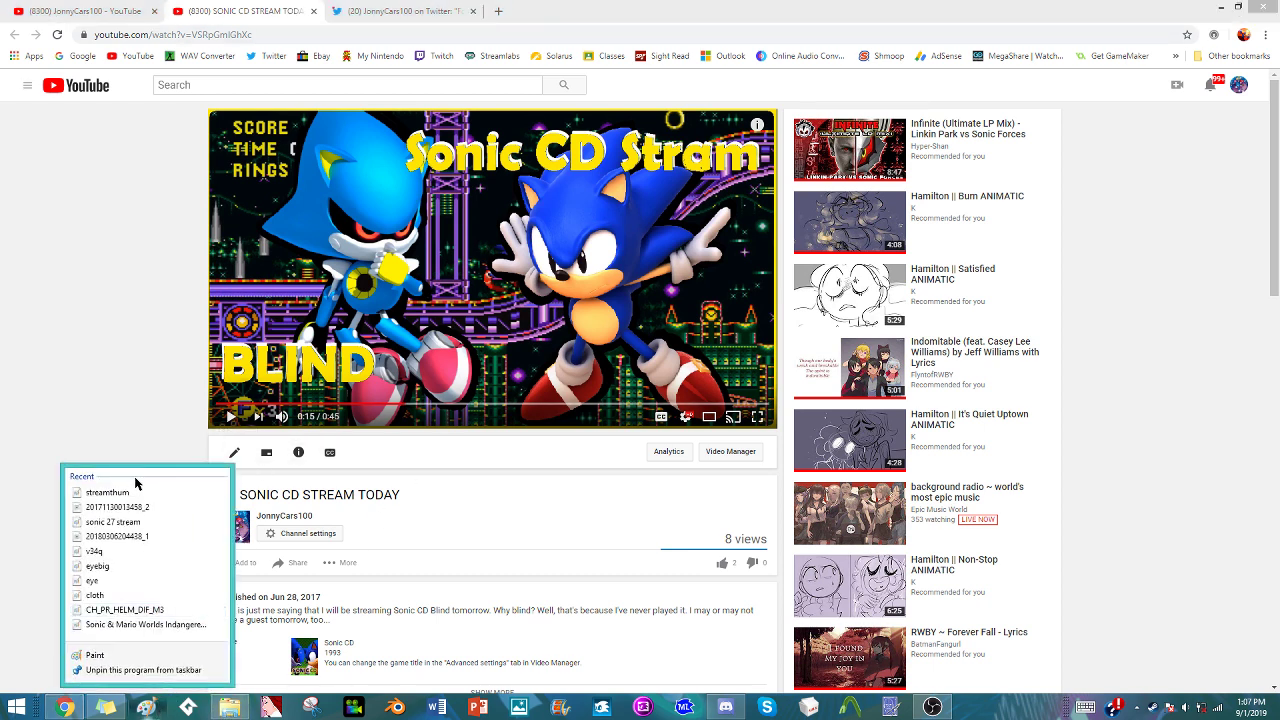
{"action": "left_click", "coordinate": [138, 655]}
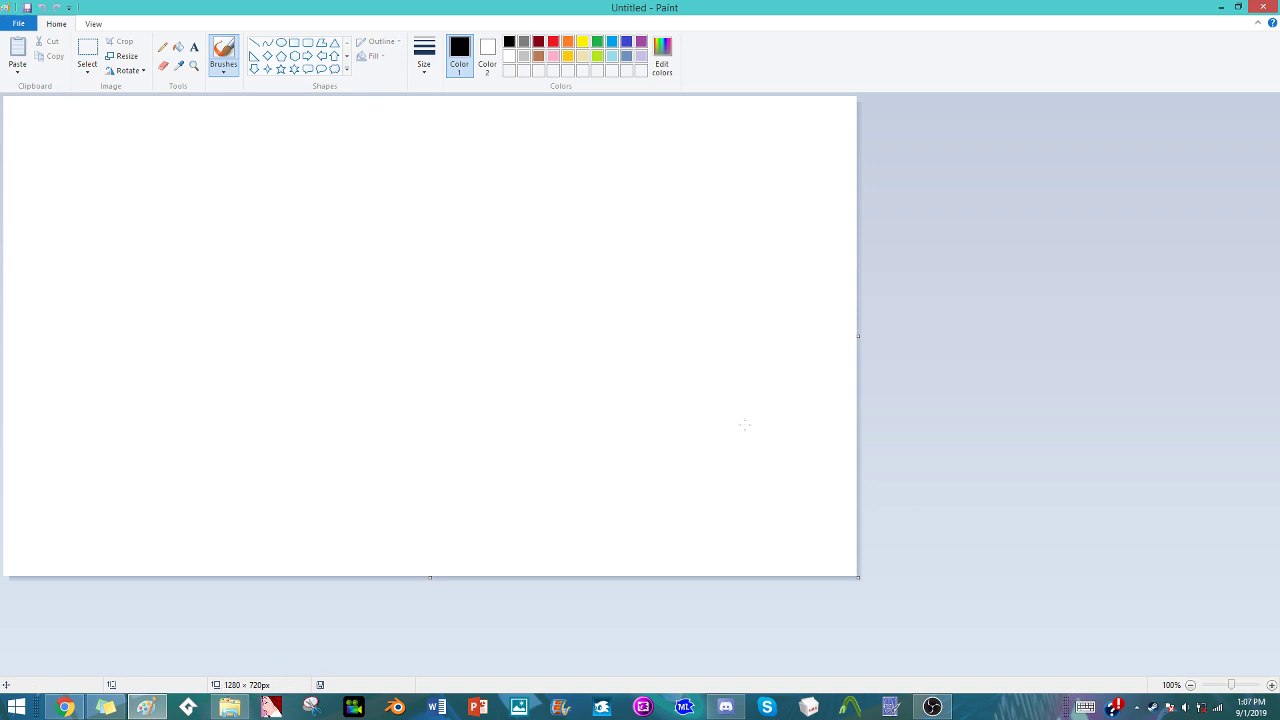
{"action": "mouse_move", "coordinate": [218, 228]}
{"action": "left_mouse_down"}
{"action": "mouse_move", "coordinate": [190, 88]}
{"action": "mouse_move", "coordinate": [557, 585]}
{"action": "mouse_move", "coordinate": [2, 243]}
{"action": "mouse_move", "coordinate": [278, 354]}
{"action": "mouse_move", "coordinate": [148, 246]}
{"action": "mouse_move", "coordinate": [194, 208]}
{"action": "mouse_move", "coordinate": [178, 312]}
{"action": "mouse_move", "coordinate": [232, 408]}
{"action": "left_mouse_up"}
{"action": "mouse_move", "coordinate": [326, 380]}
{"action": "left_mouse_down"}
{"action": "mouse_move", "coordinate": [402, 324]}
{"action": "mouse_move", "coordinate": [488, 201]}
{"action": "left_mouse_up"}
{"action": "left_click_drag", "start_coordinate": [549, 288], "coordinate": [495, 138]}
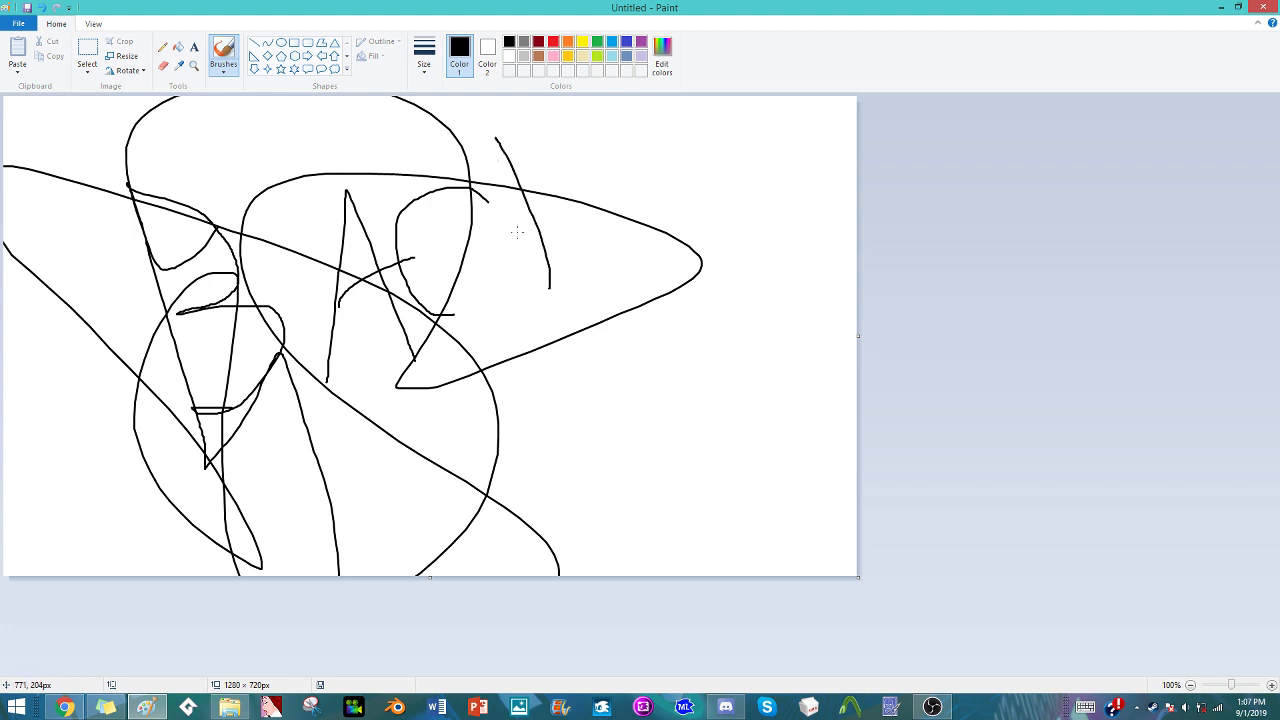
{"action": "left_click_drag", "start_coordinate": [520, 233], "coordinate": [626, 184]}
{"action": "left_click_drag", "start_coordinate": [566, 118], "coordinate": [679, 344]}
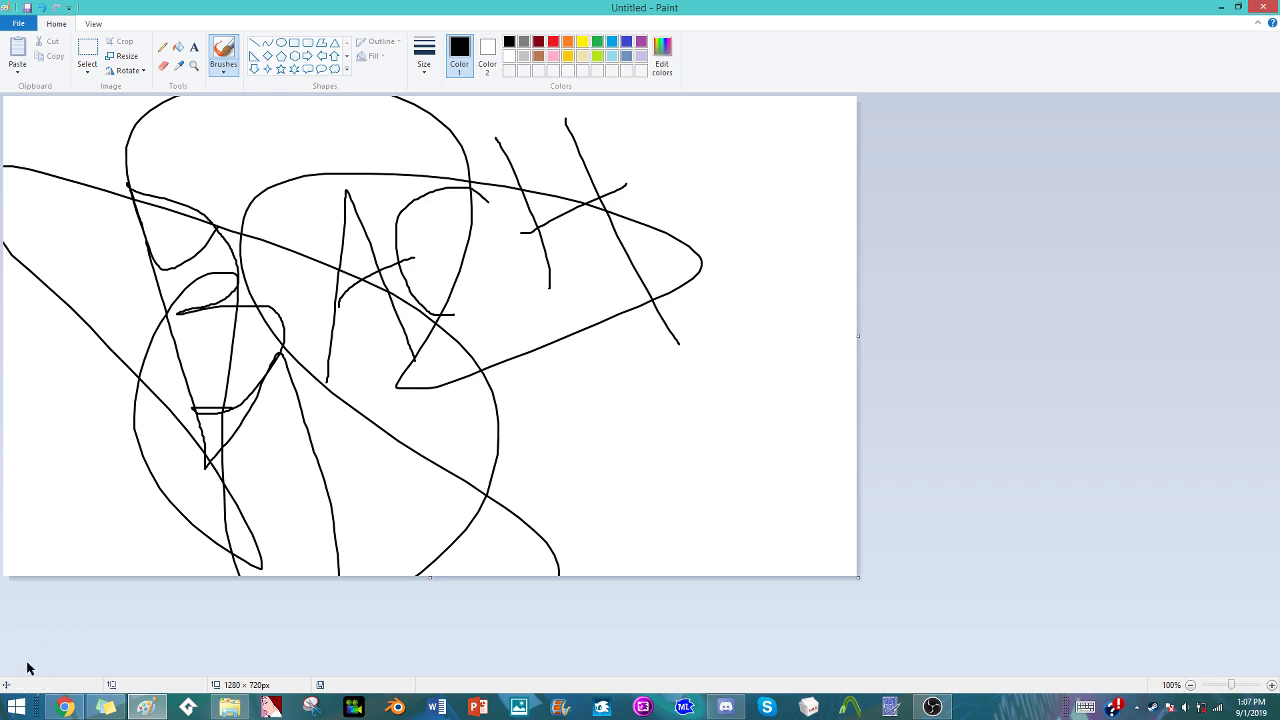
- Check the video's thumbnail again, paste the "sonic simple drawing" image from file into Paint, and place it over the canvas's right part
{"action": "left_click", "coordinate": [64, 707]}
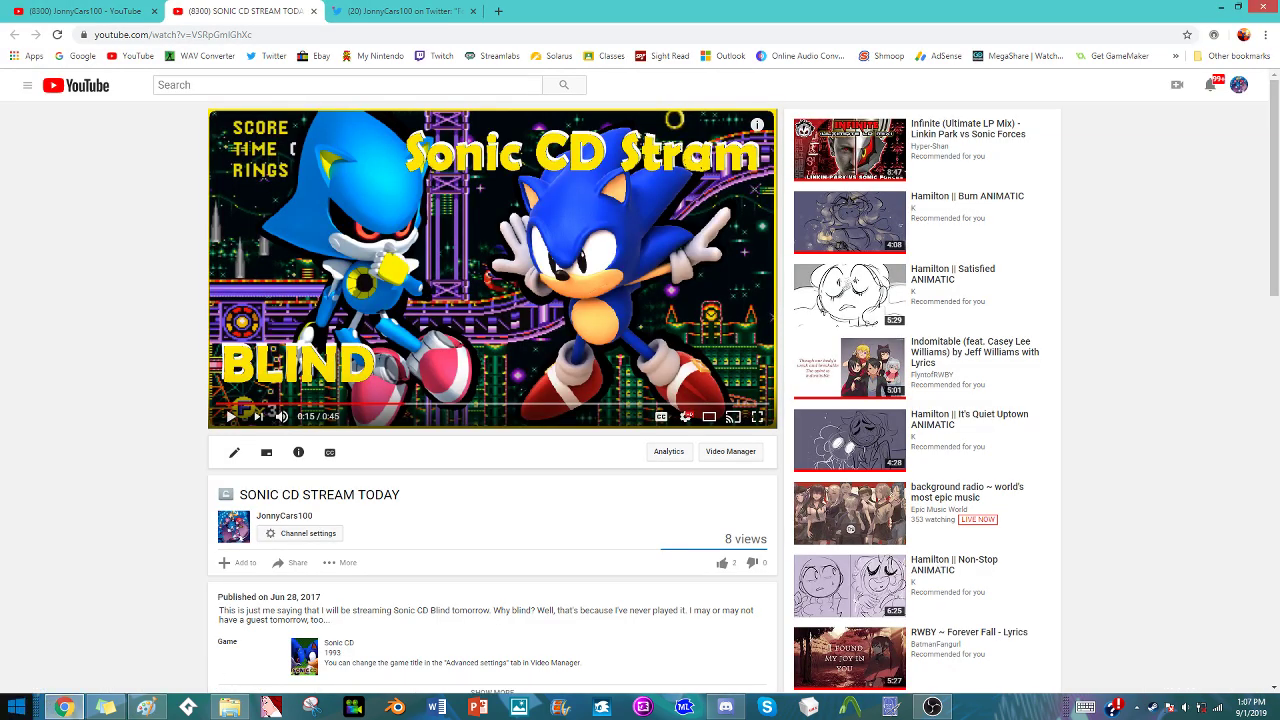
{"action": "left_click", "coordinate": [146, 707]}
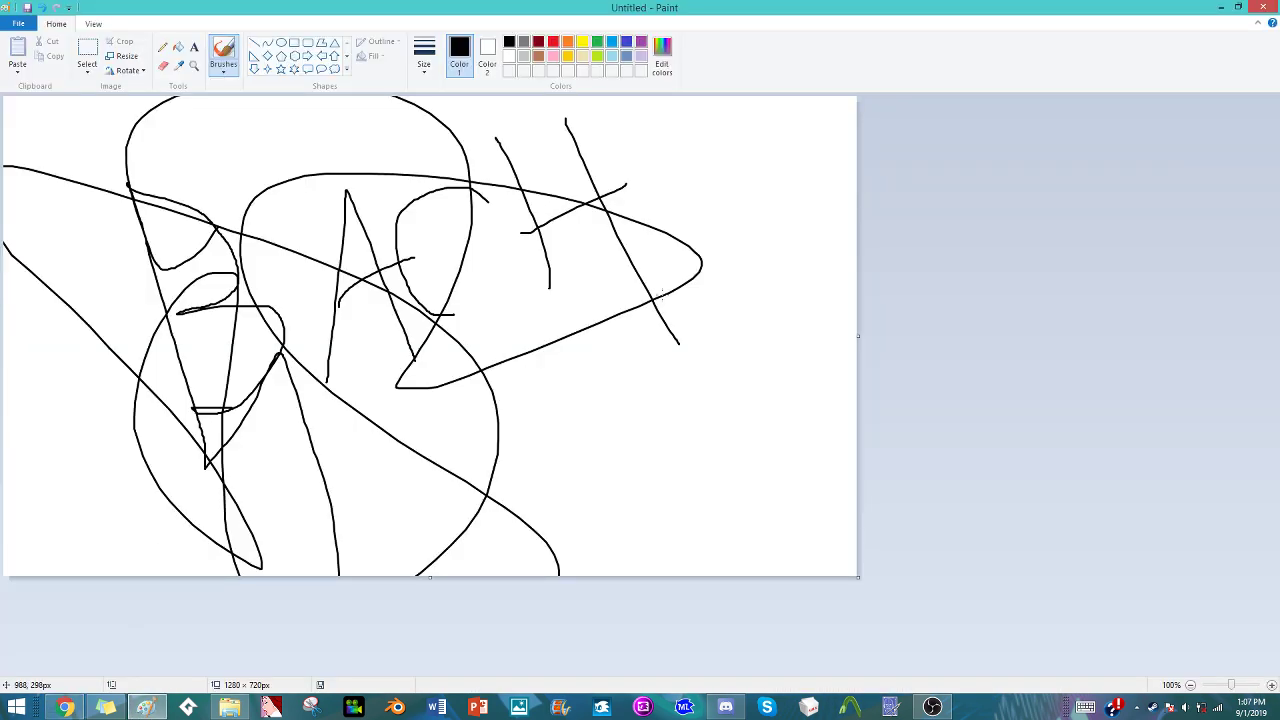
{"action": "left_click", "coordinate": [17, 72]}
{"action": "left_click", "coordinate": [30, 106]}
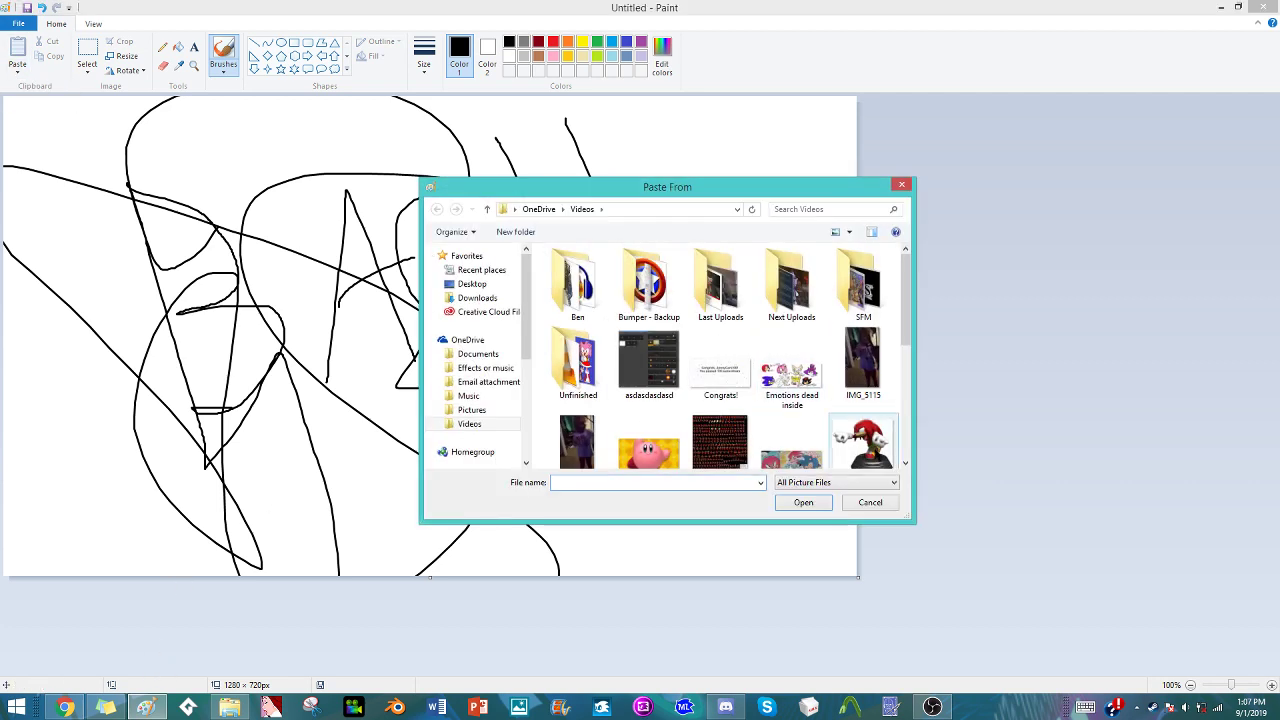
{"action": "left_click", "coordinate": [845, 443]}
{"action": "scroll", "coordinate": [843, 443], "scroll_direction": "down", "scroll_amount": 2}
{"action": "scroll", "coordinate": [843, 443], "scroll_direction": "down", "scroll_amount": 1}
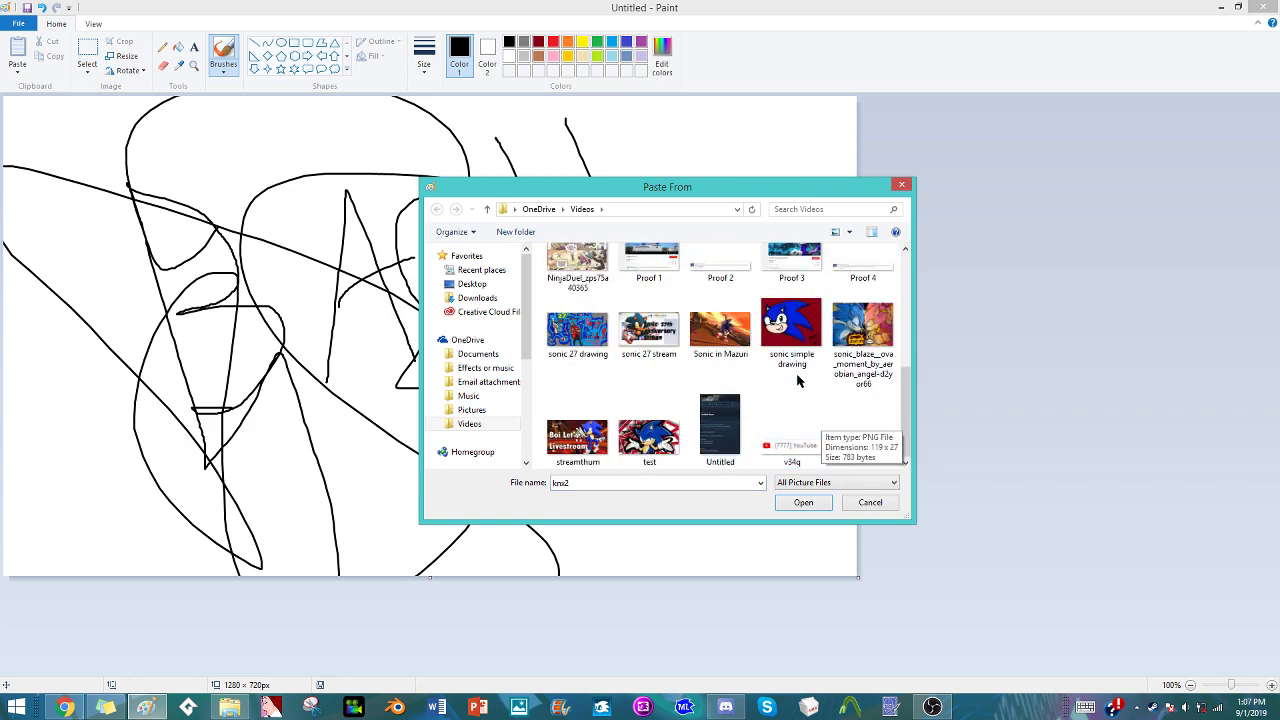
{"action": "double_click", "coordinate": [795, 330]}
{"action": "mouse_move", "coordinate": [311, 290]}
{"action": "left_mouse_down"}
{"action": "mouse_move", "coordinate": [561, 289]}
{"action": "mouse_move", "coordinate": [597, 317]}
{"action": "left_mouse_up"}
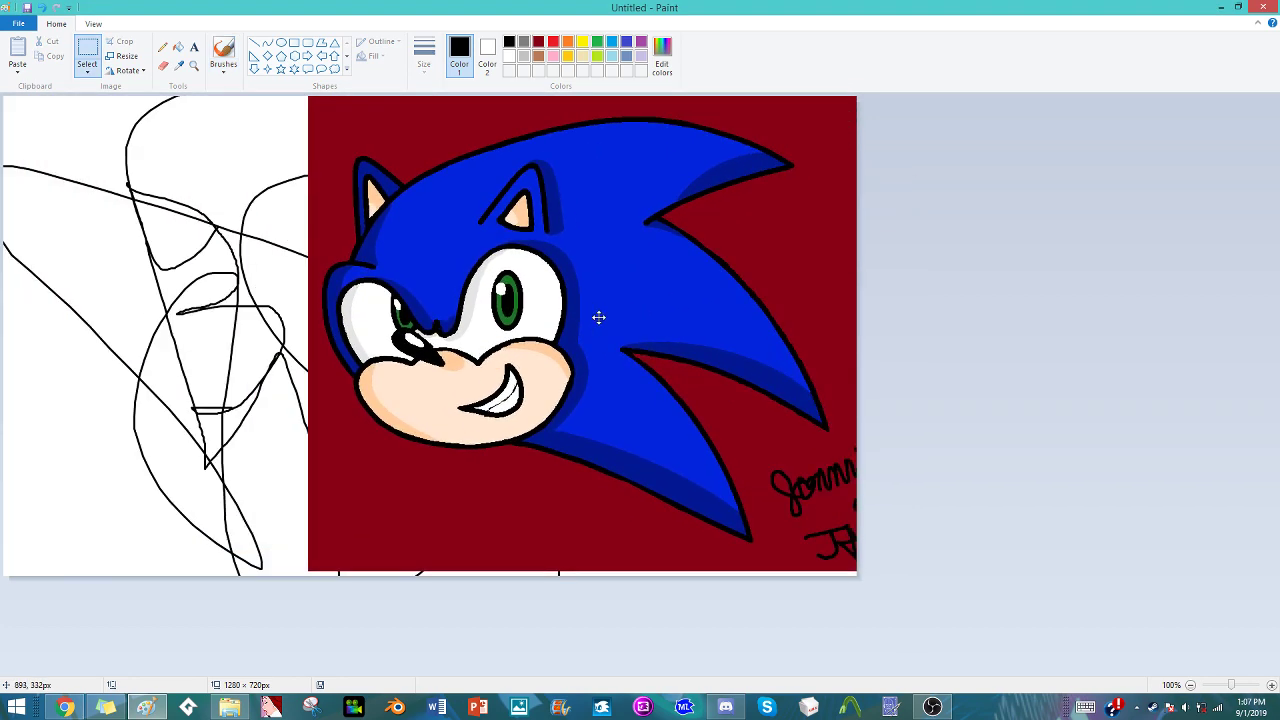
- Make dark red the transparent background colour for selections and shift the pasted Sonic drawing slightly to the right
{"action": "left_click", "coordinate": [487, 55]}
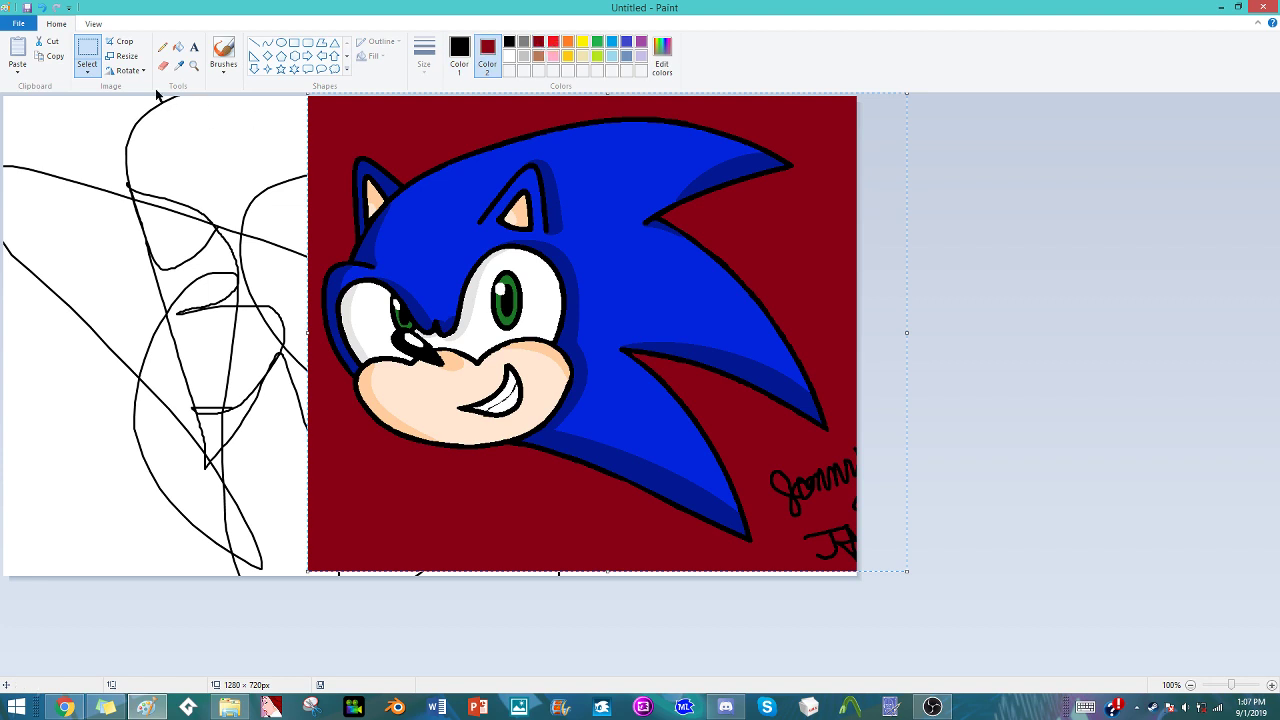
{"action": "left_click", "coordinate": [87, 70]}
{"action": "left_click", "coordinate": [66, 191]}
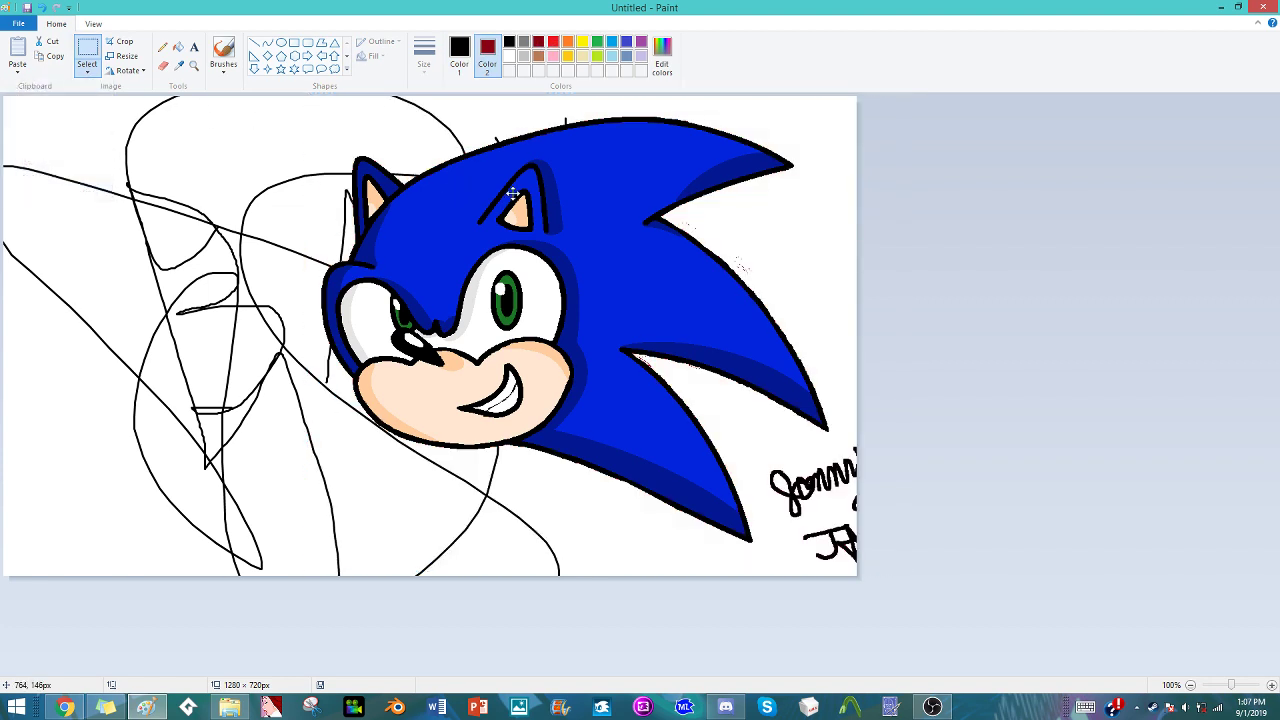
{"action": "left_click_drag", "start_coordinate": [512, 193], "coordinate": [553, 192]}
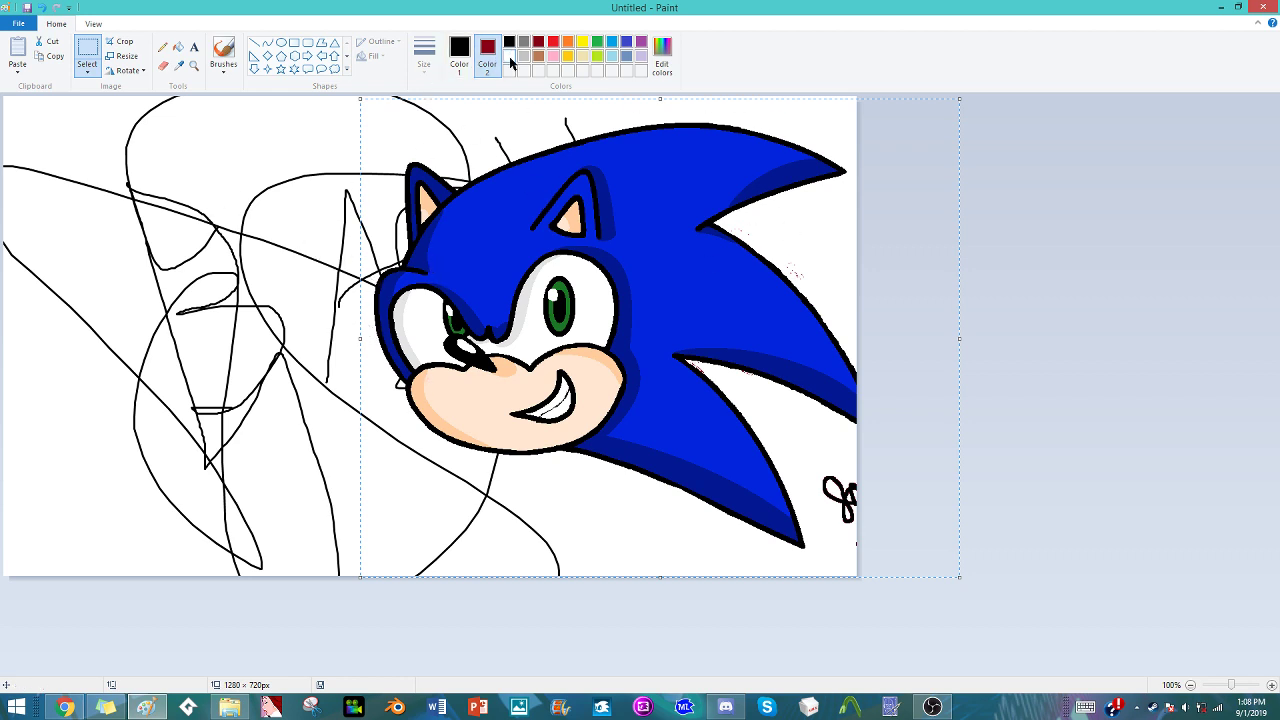
- Undo the placed Sonic drawing, then paste it again over the canvas's right part with black as the transparent Color 2
{"action": "right_click", "coordinate": [415, 208]}
{"action": "left_click", "coordinate": [386, 251]}
{"action": "key", "text": "ctrl+z"}
{"action": "key", "text": "ctrl+z"}
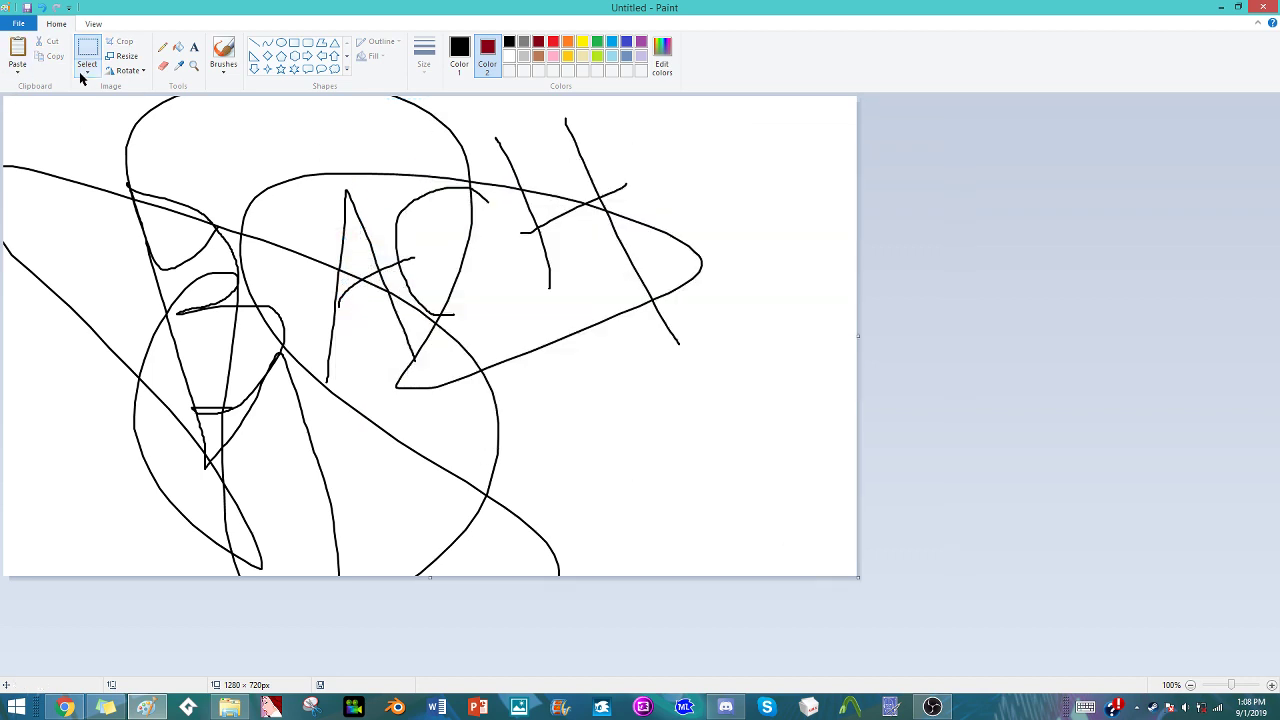
{"action": "left_click", "coordinate": [17, 50]}
{"action": "left_click_drag", "start_coordinate": [250, 330], "coordinate": [764, 330]}
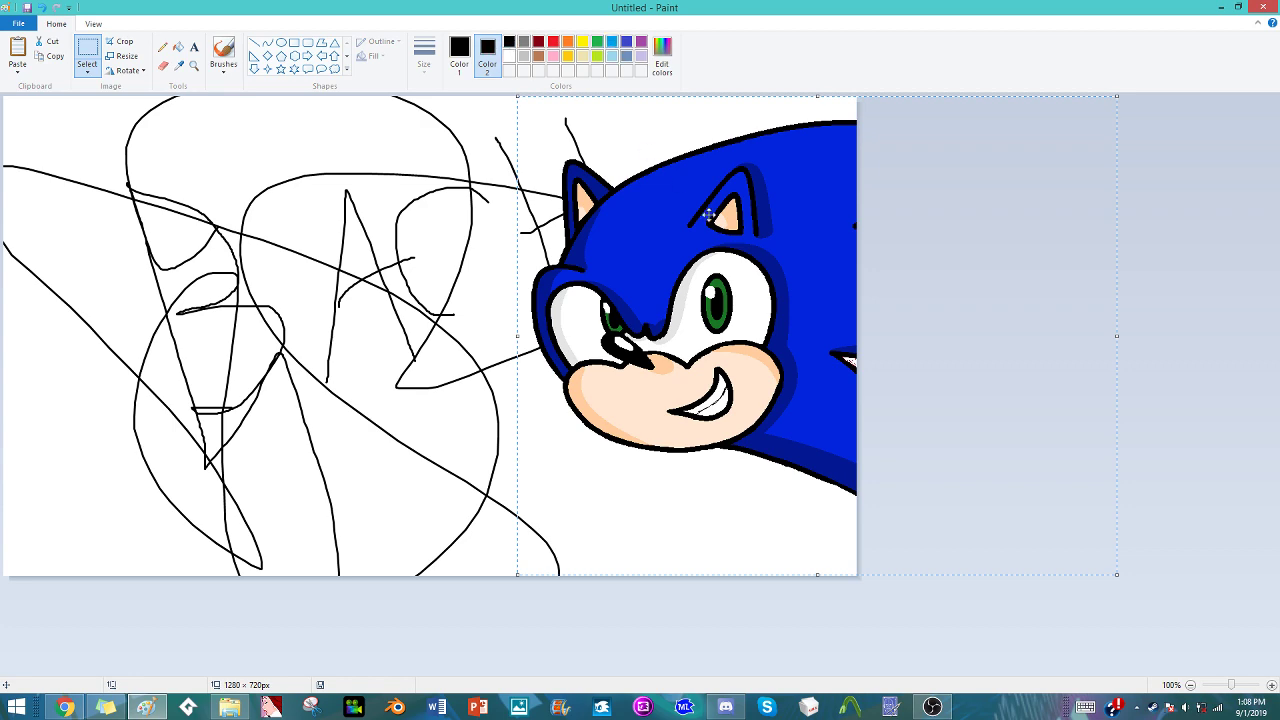
{"action": "left_click_drag", "start_coordinate": [708, 215], "coordinate": [666, 315]}
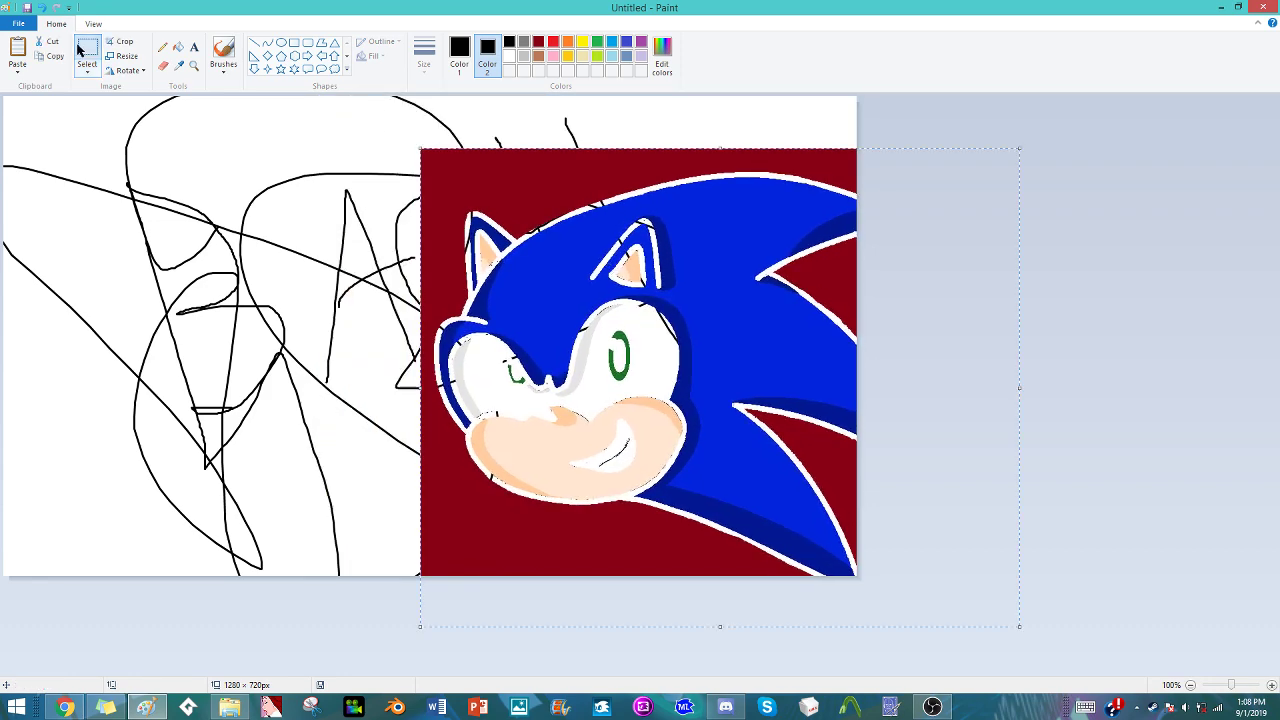
- Fill the dark red background around Sonic with black, then refill it and the gaps between his quills with white
{"action": "left_click", "coordinate": [178, 47]}
{"action": "left_click", "coordinate": [522, 181]}
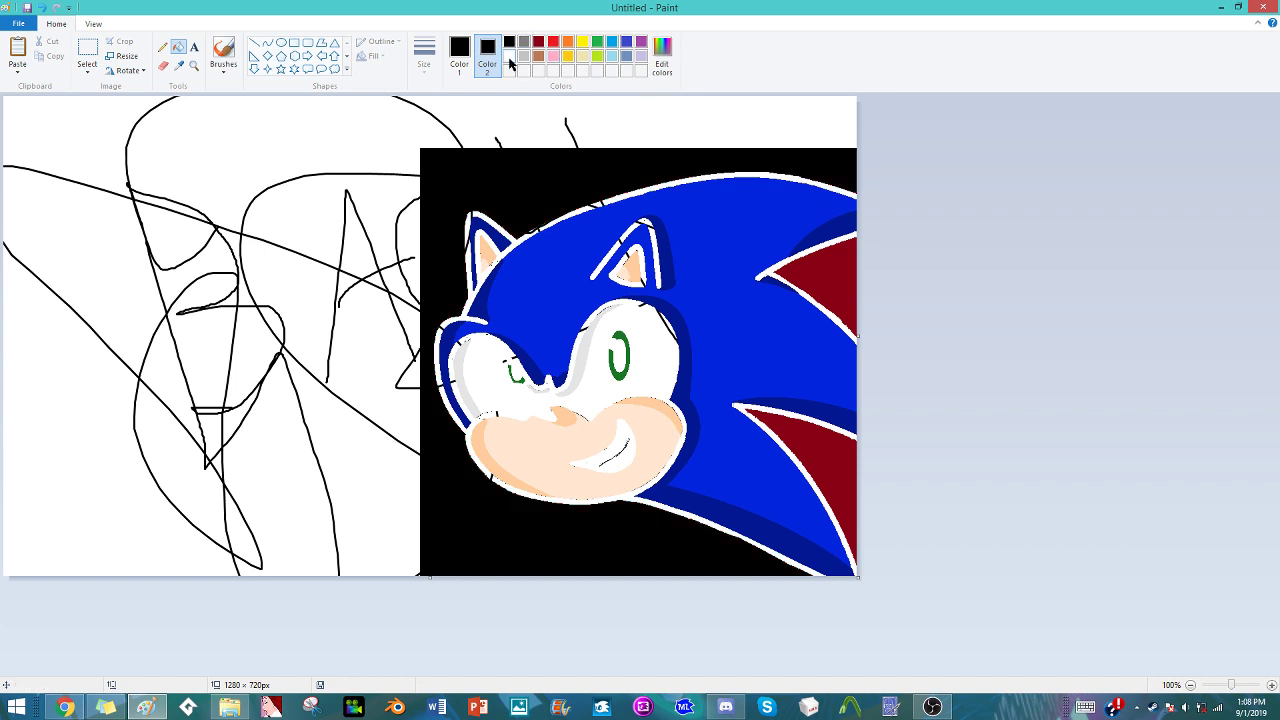
{"action": "left_click", "coordinate": [459, 50]}
{"action": "left_click", "coordinate": [511, 56]}
{"action": "left_click", "coordinate": [660, 199]}
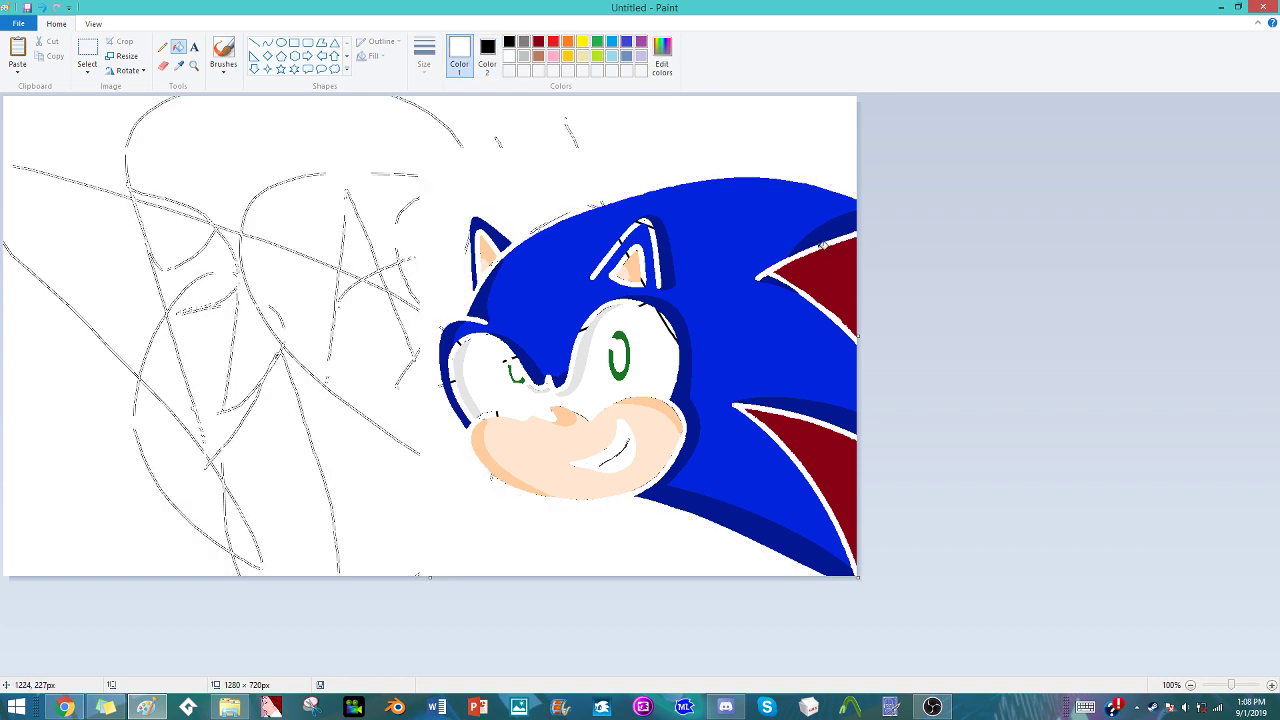
{"action": "left_click", "coordinate": [822, 245]}
{"action": "left_click", "coordinate": [842, 453]}
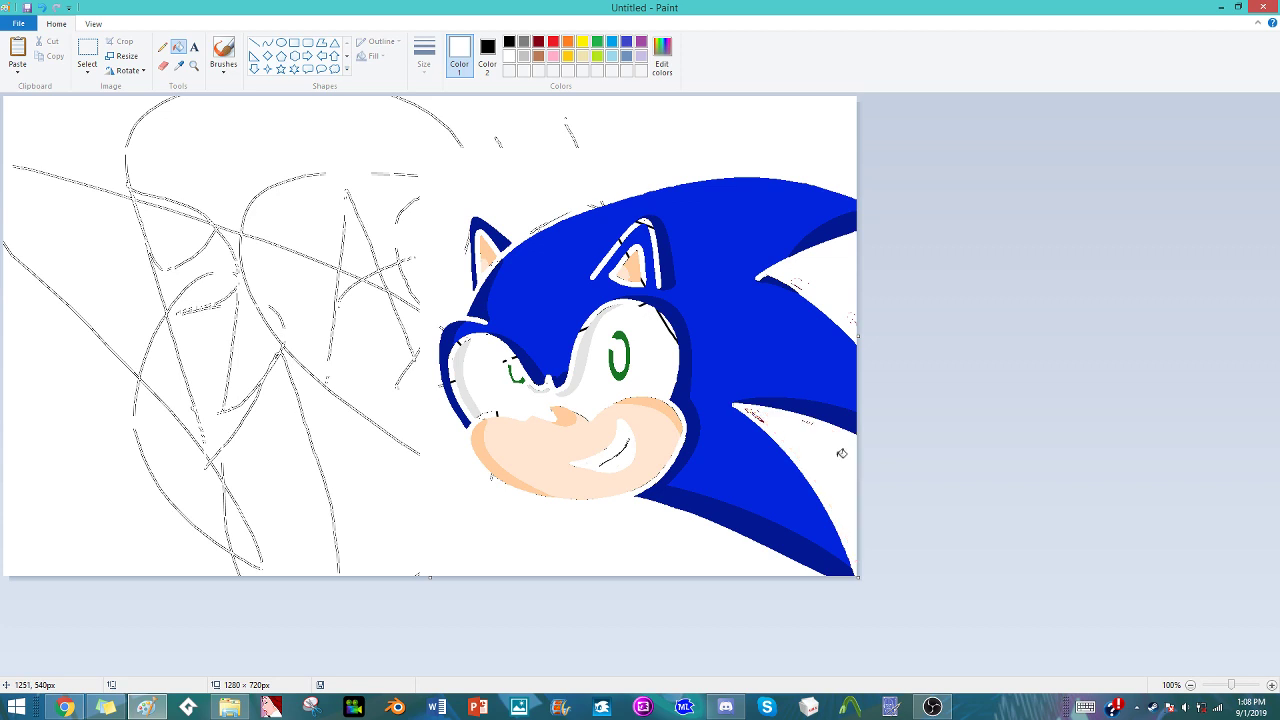
- Copy the 718 × 675 px area around the recoloured Sonic and undo the paste and fills back to the bare black scribbles
{"action": "left_click", "coordinate": [87, 55]}
{"action": "left_click_drag", "start_coordinate": [378, 120], "coordinate": [1051, 569]}
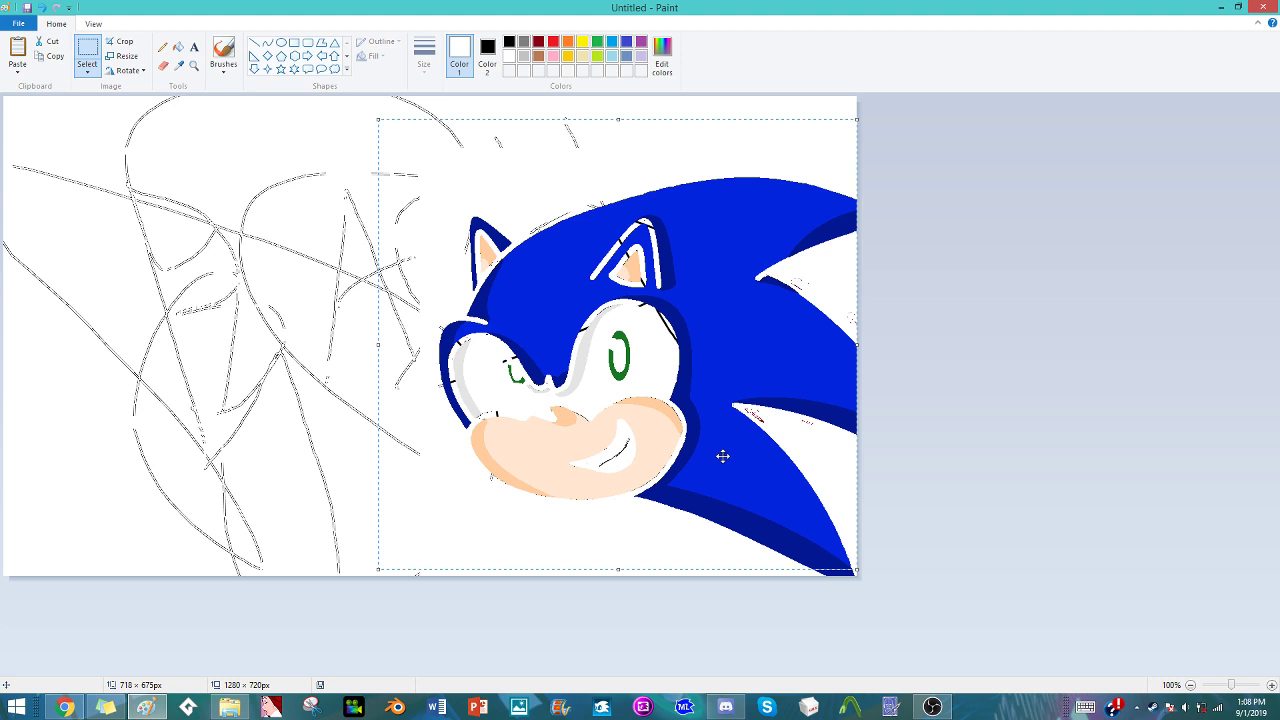
{"action": "key", "text": "ctrl+z"}
{"action": "key", "text": "ctrl+z"}
{"action": "key", "text": "ctrl+z"}
{"action": "key", "text": "ctrl+z"}
{"action": "key", "text": "ctrl+z"}
{"action": "key", "text": "ctrl+z"}
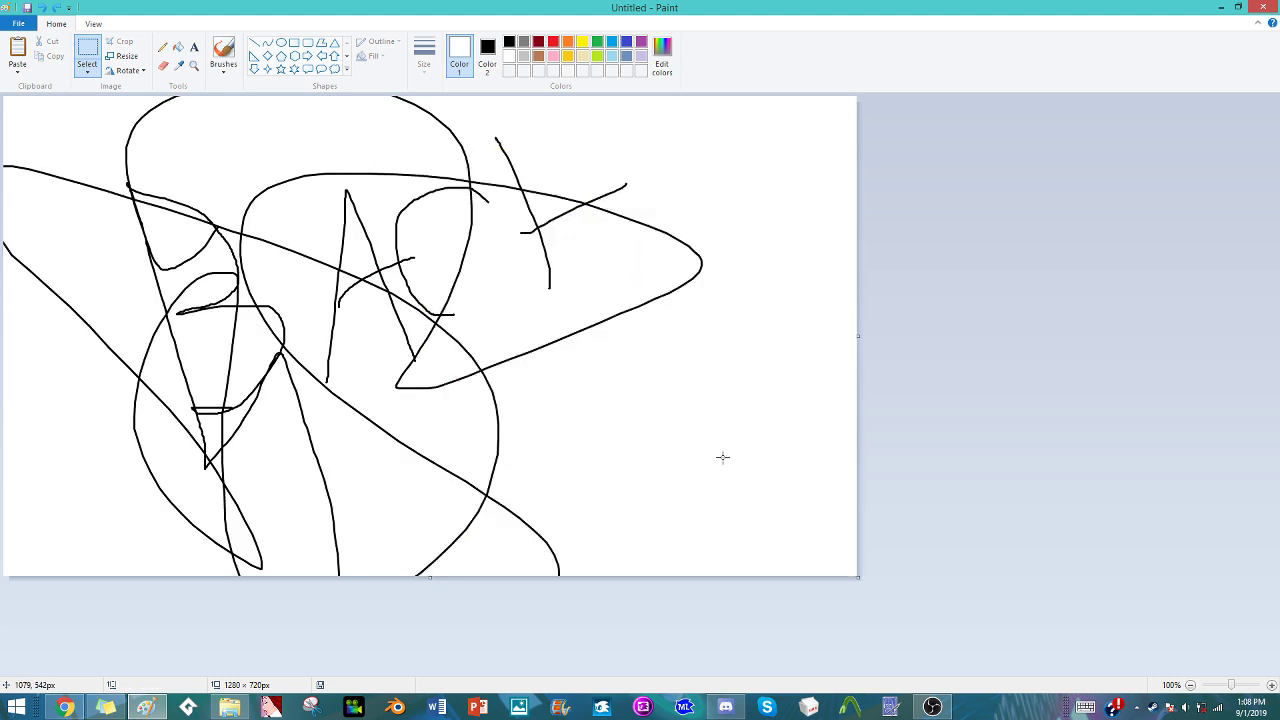
{"action": "key", "text": "ctrl+r"}
{"action": "key", "text": "ctrl+r"}
{"action": "key", "text": "ctrl+y"}
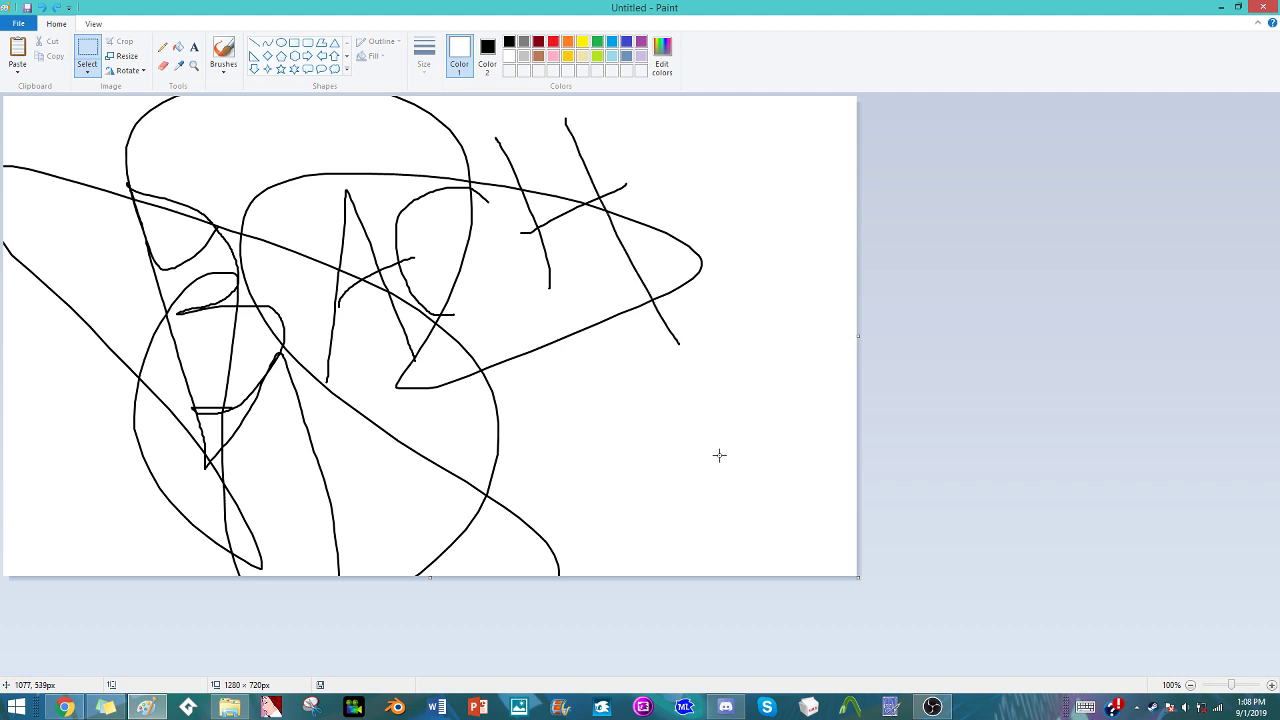
- Paste the copied Sonic over the canvas's right part and make its background transparent with white as Color 2
{"action": "key", "text": "ctrl+v"}
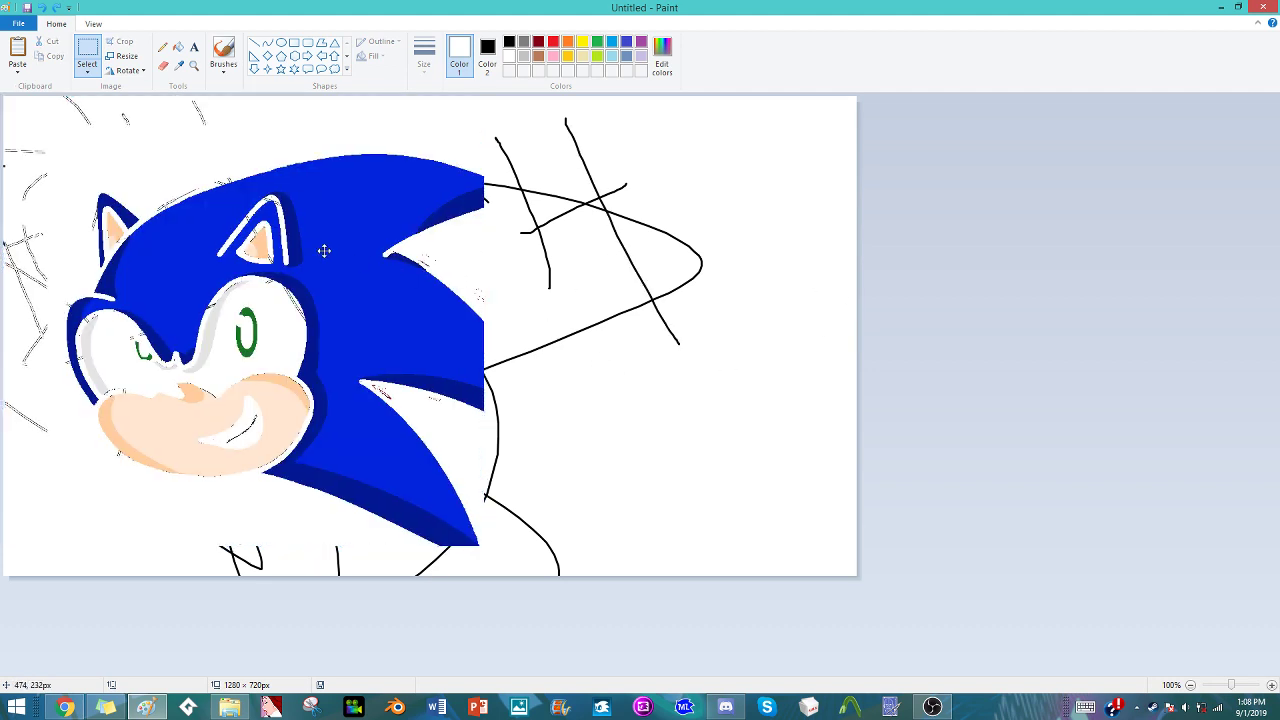
{"action": "mouse_move", "coordinate": [323, 249]}
{"action": "left_mouse_down"}
{"action": "mouse_move", "coordinate": [720, 229]}
{"action": "mouse_move", "coordinate": [726, 284]}
{"action": "mouse_move", "coordinate": [666, 271]}
{"action": "mouse_move", "coordinate": [684, 286]}
{"action": "left_mouse_up"}
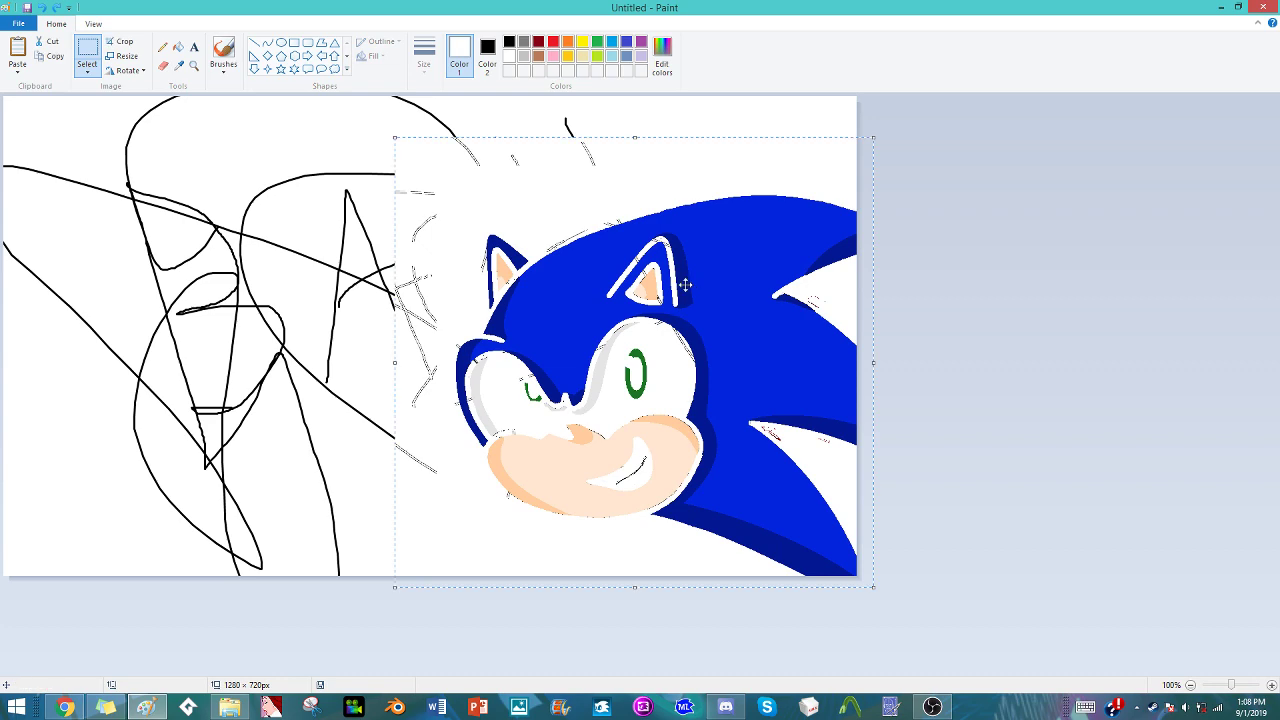
{"action": "left_click", "coordinate": [487, 52]}
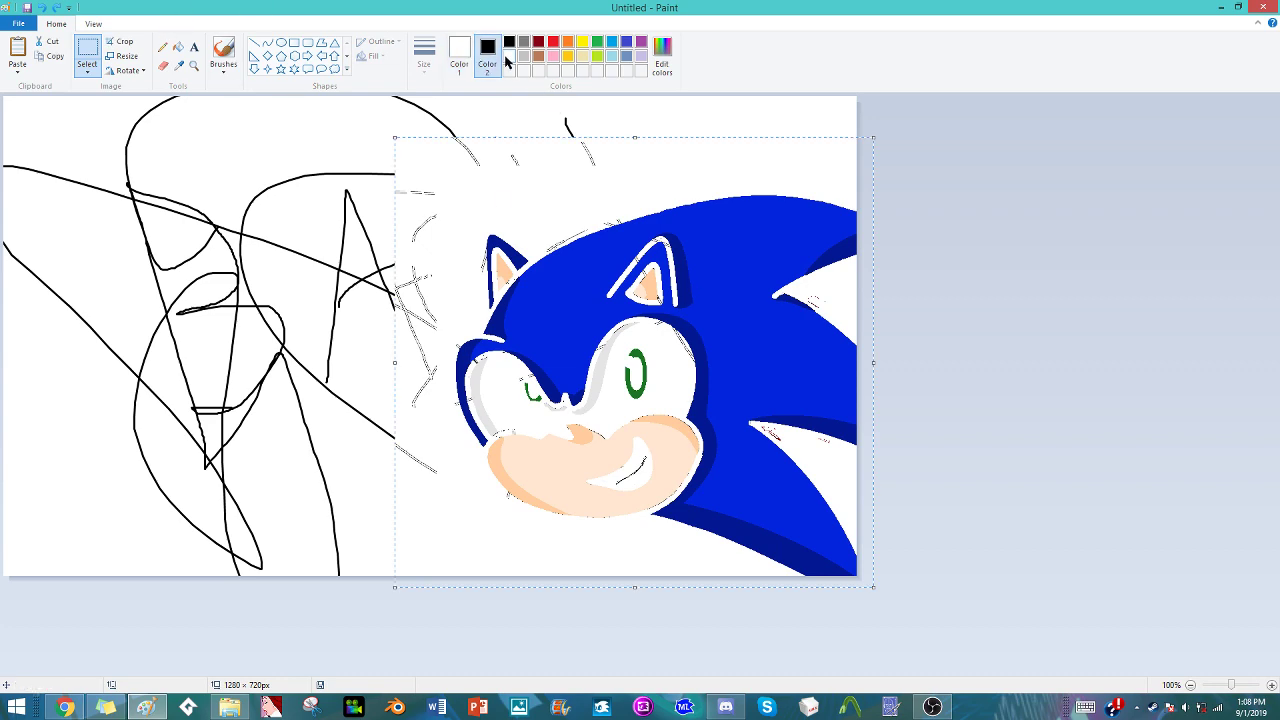
{"action": "left_click", "coordinate": [509, 56]}
{"action": "mouse_move", "coordinate": [648, 283]}
{"action": "left_mouse_down"}
{"action": "mouse_move", "coordinate": [635, 274]}
{"action": "mouse_move", "coordinate": [661, 285]}
{"action": "mouse_move", "coordinate": [539, 152]}
{"action": "mouse_move", "coordinate": [746, 324]}
{"action": "mouse_move", "coordinate": [666, 284]}
{"action": "left_mouse_up"}
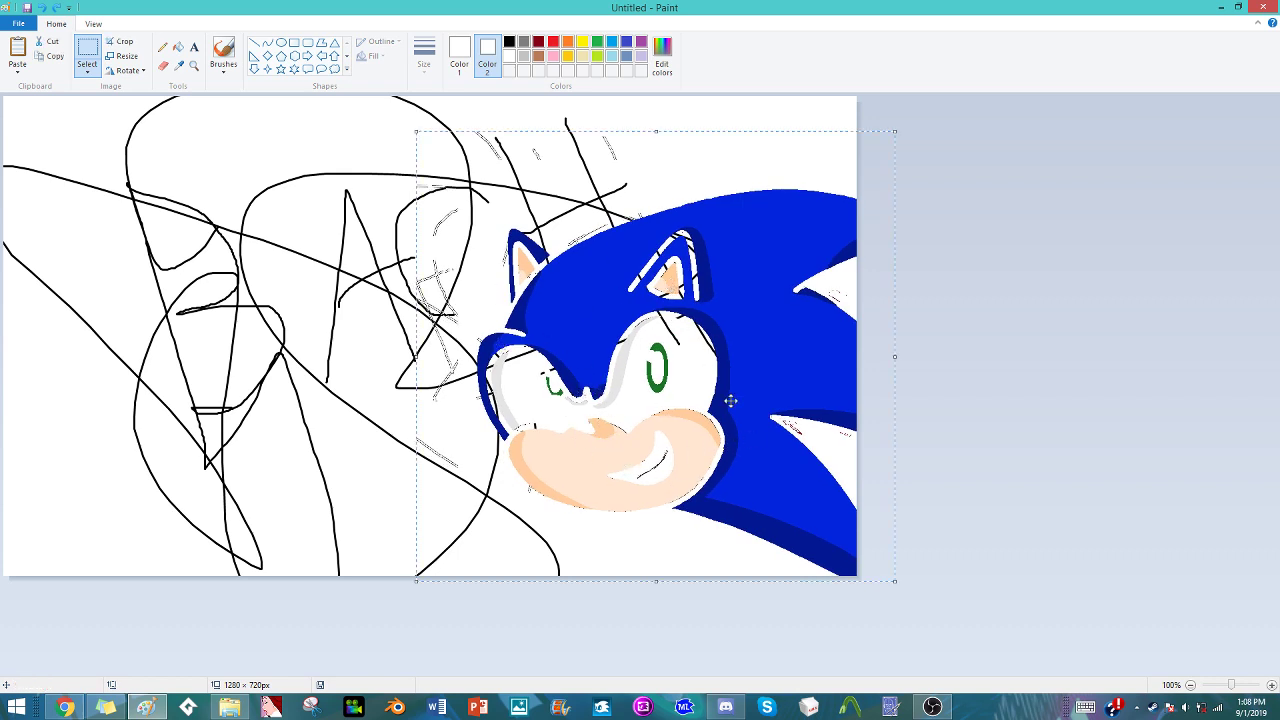
- Scribble over Sonic's left ear and brow using the eraser with black as Color 2
{"action": "left_click", "coordinate": [466, 48]}
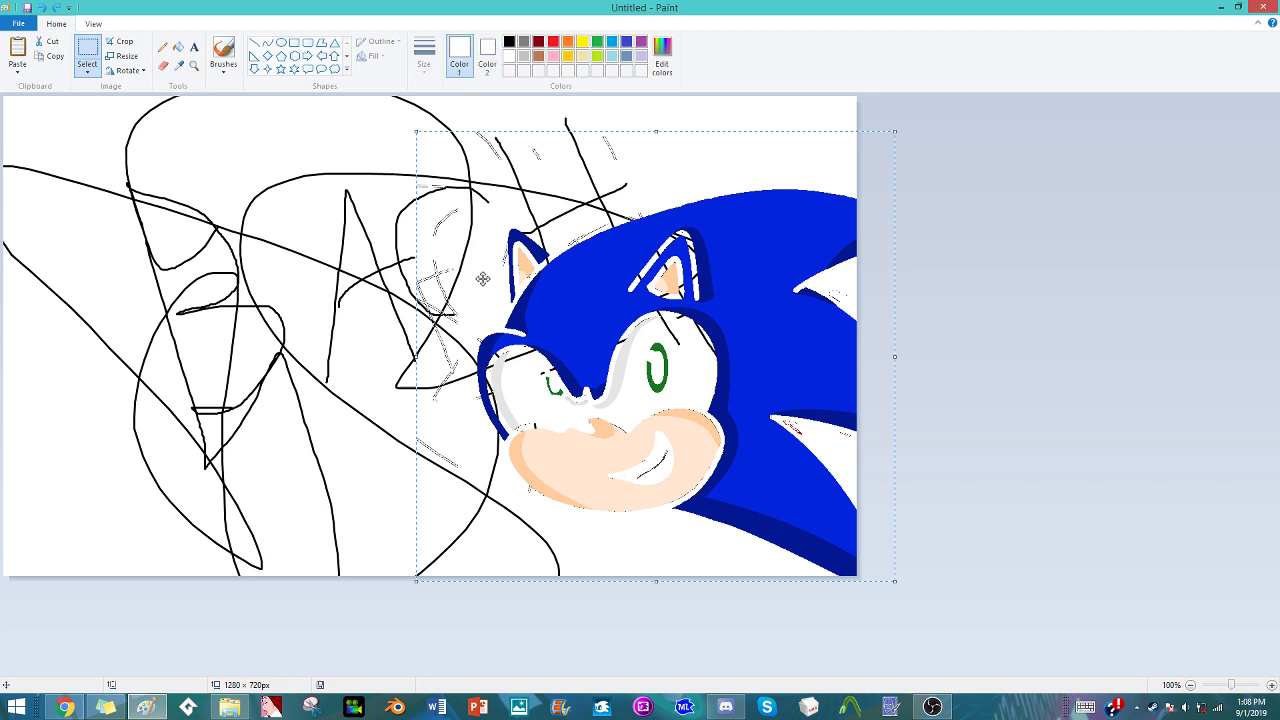
{"action": "left_click", "coordinate": [223, 52]}
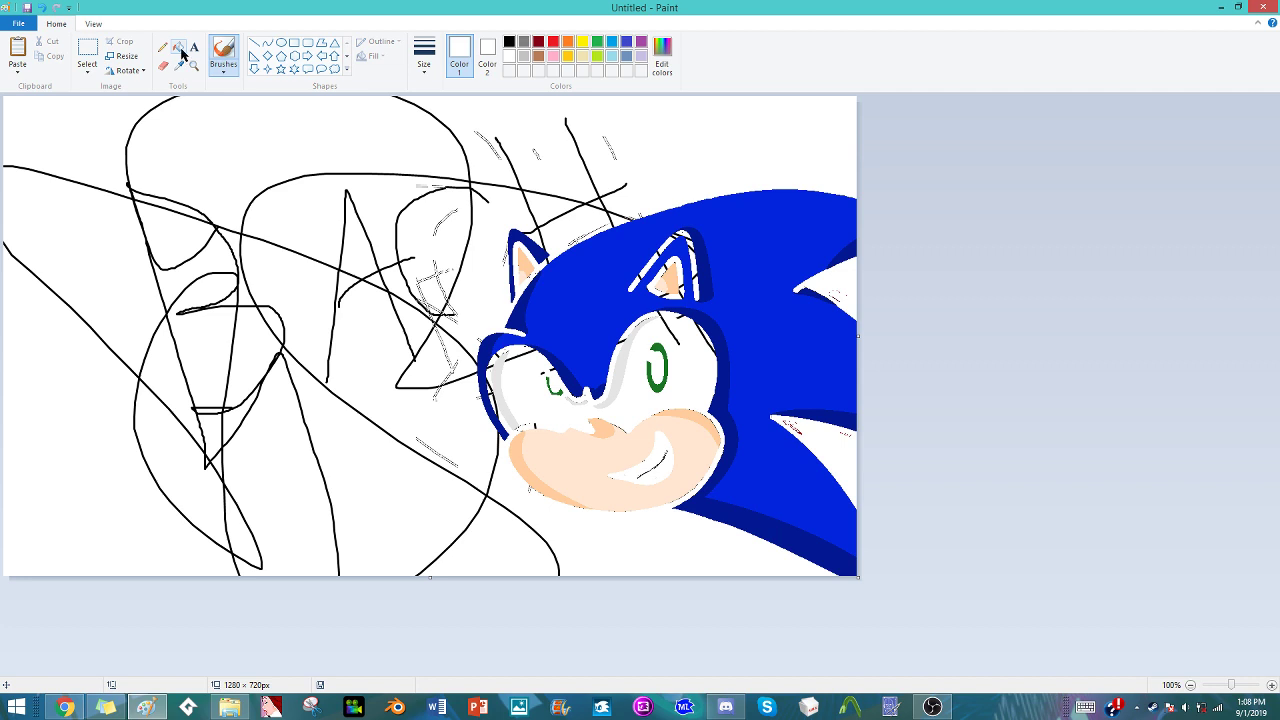
{"action": "left_click", "coordinate": [164, 66]}
{"action": "left_click", "coordinate": [424, 55]}
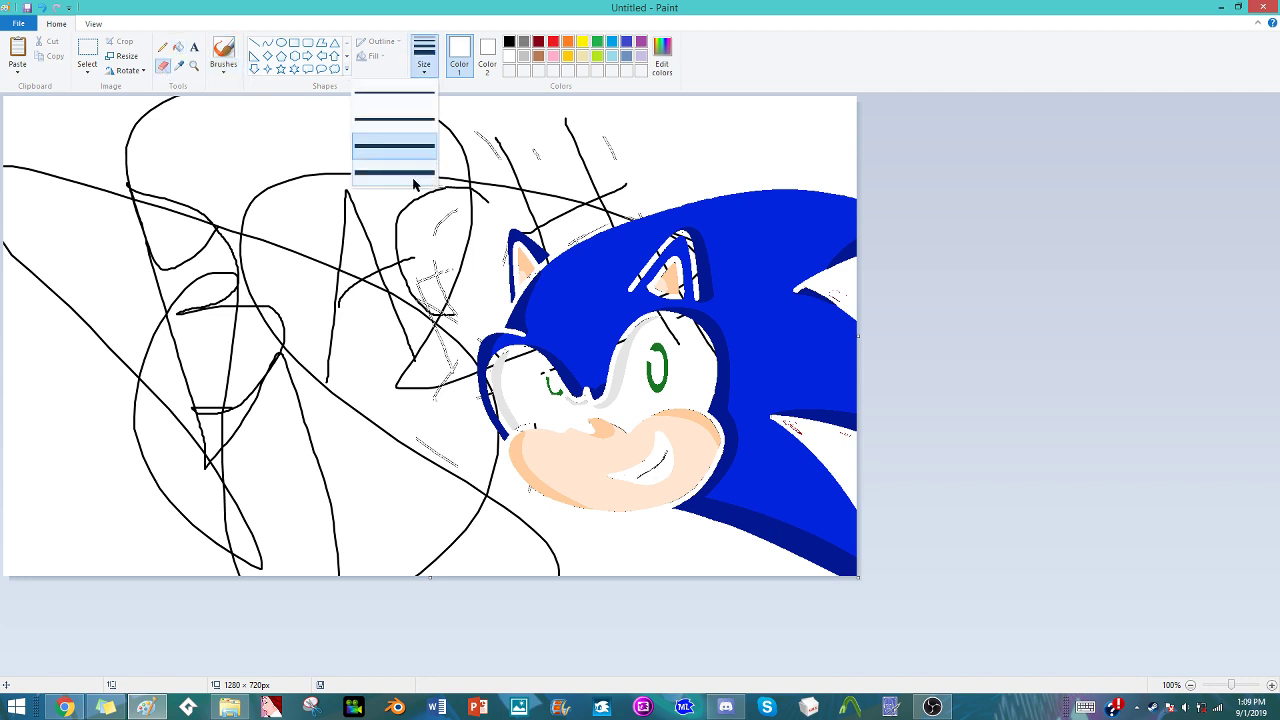
{"action": "left_click", "coordinate": [430, 197]}
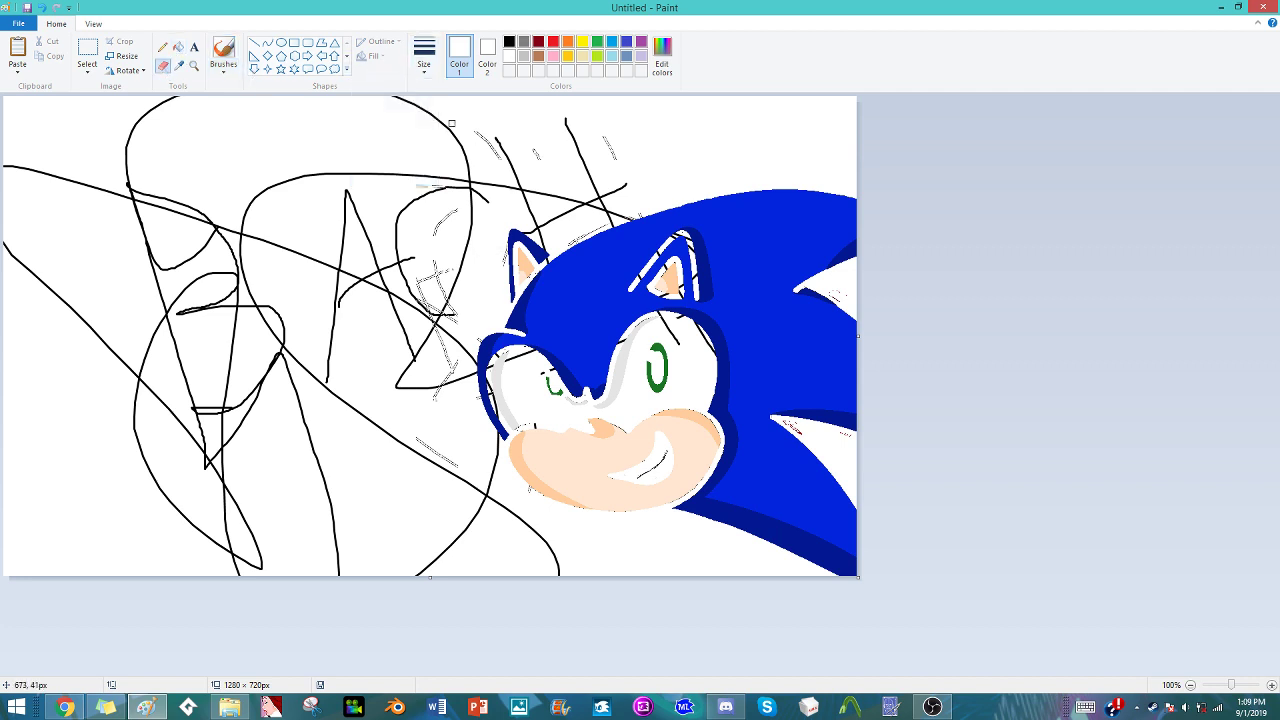
{"action": "left_click", "coordinate": [509, 41]}
{"action": "mouse_move", "coordinate": [546, 333]}
{"action": "left_mouse_down"}
{"action": "mouse_move", "coordinate": [512, 316]}
{"action": "mouse_move", "coordinate": [442, 348]}
{"action": "left_mouse_up"}
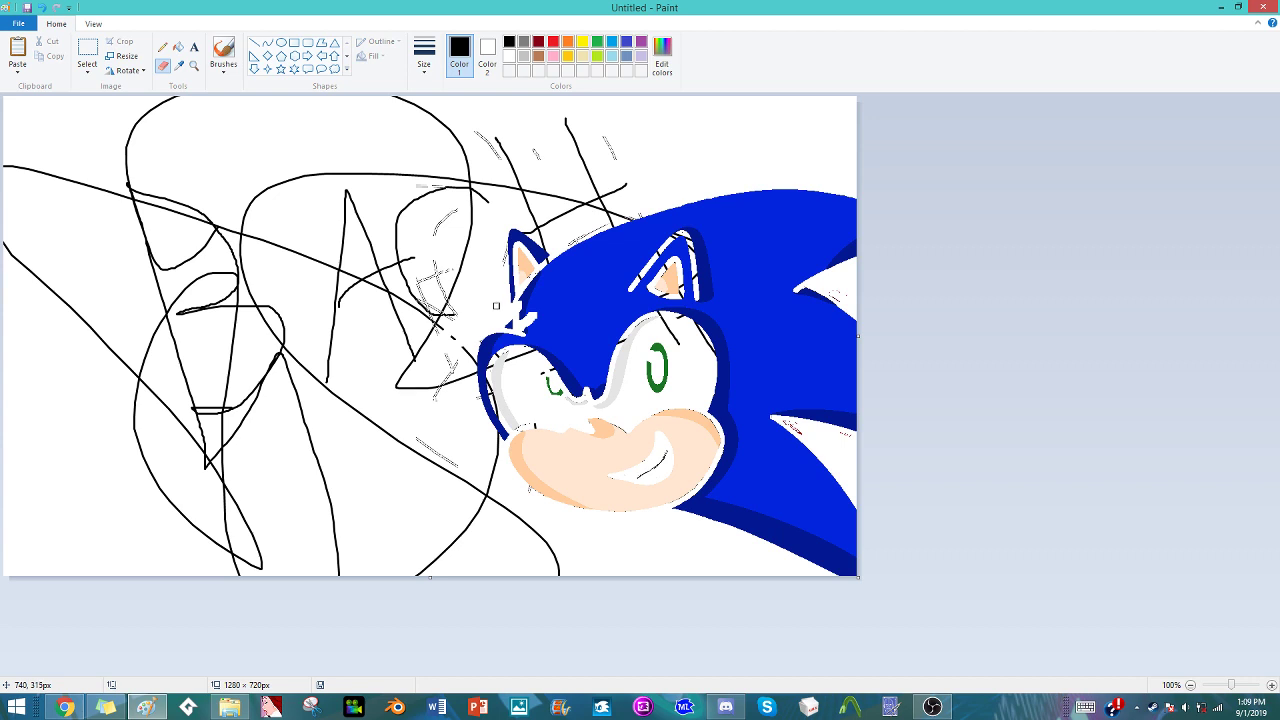
{"action": "left_click", "coordinate": [485, 53]}
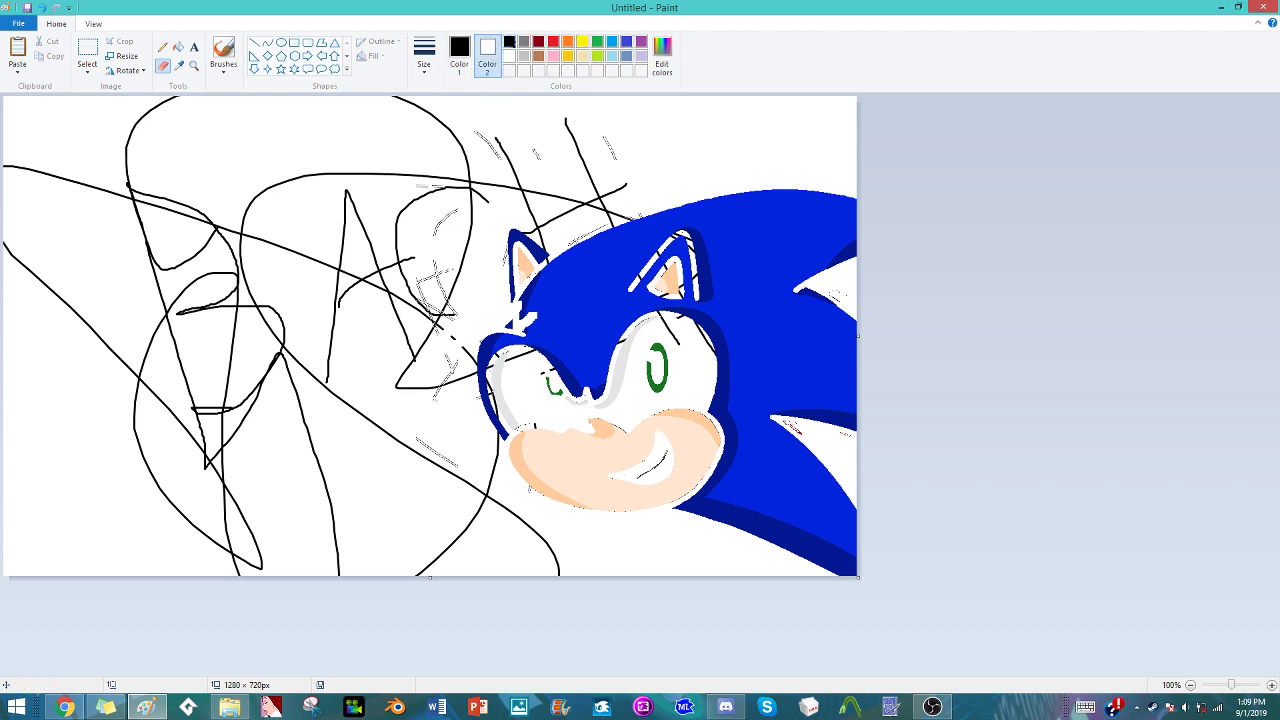
{"action": "left_click", "coordinate": [510, 44]}
{"action": "mouse_move", "coordinate": [520, 262]}
{"action": "left_mouse_down"}
{"action": "mouse_move", "coordinate": [505, 345]}
{"action": "mouse_move", "coordinate": [465, 331]}
{"action": "mouse_move", "coordinate": [545, 320]}
{"action": "mouse_move", "coordinate": [509, 309]}
{"action": "mouse_move", "coordinate": [600, 262]}
{"action": "mouse_move", "coordinate": [456, 258]}
{"action": "mouse_move", "coordinate": [552, 256]}
{"action": "left_mouse_up"}
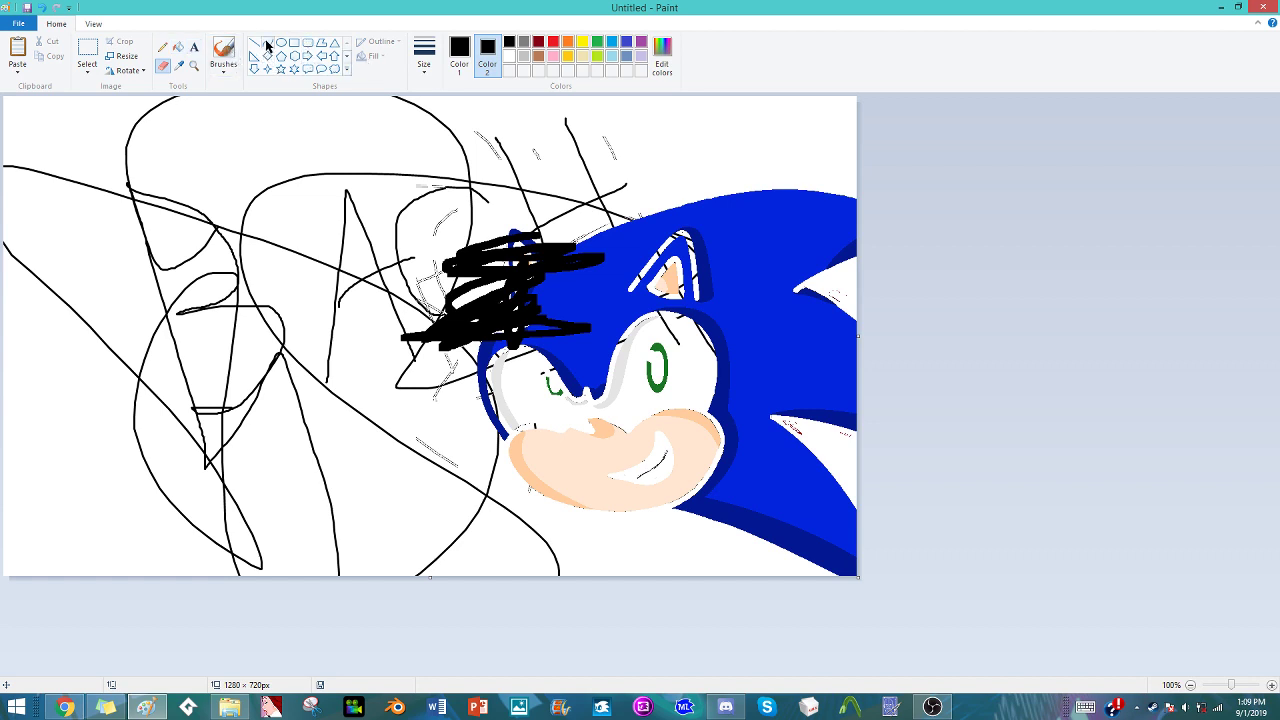
- Black out most of Sonic's face and both ears by deleting free-form selections drawn around them
{"action": "left_click", "coordinate": [86, 68]}
{"action": "left_click", "coordinate": [72, 116]}
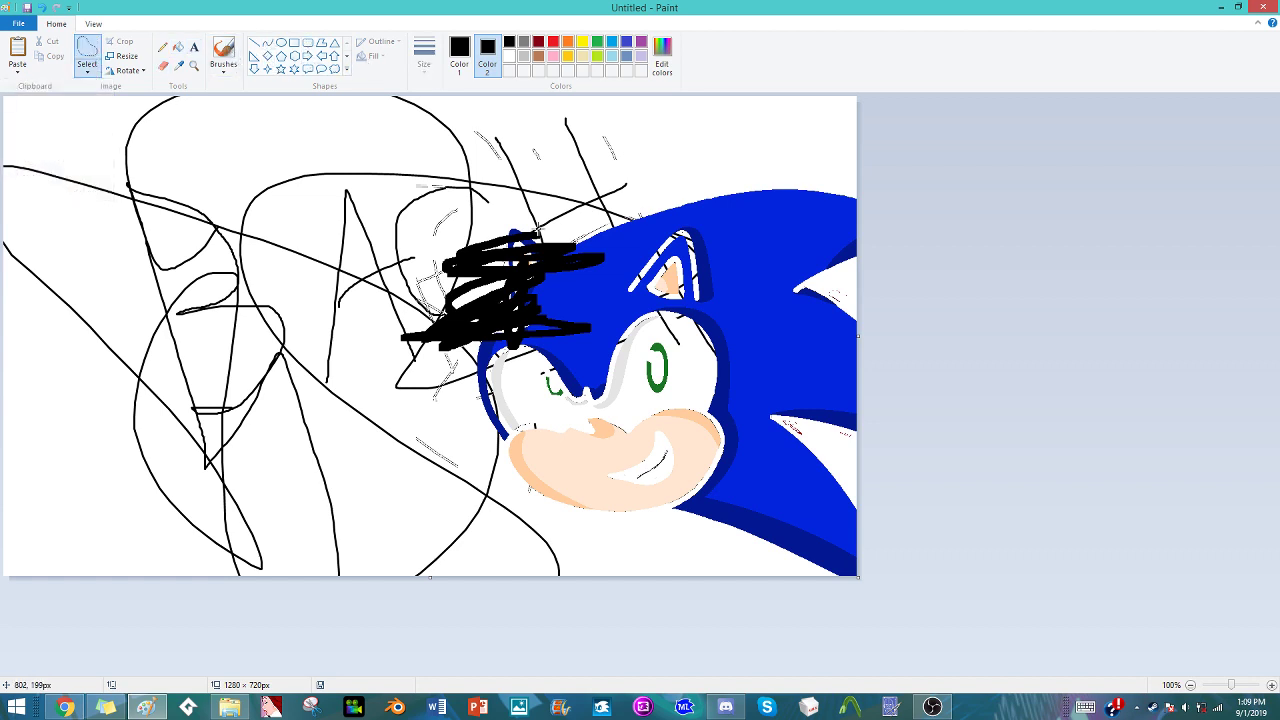
{"action": "mouse_move", "coordinate": [556, 211]}
{"action": "left_mouse_down"}
{"action": "mouse_move", "coordinate": [472, 205]}
{"action": "mouse_move", "coordinate": [426, 322]}
{"action": "mouse_move", "coordinate": [478, 449]}
{"action": "mouse_move", "coordinate": [626, 526]}
{"action": "mouse_move", "coordinate": [731, 486]}
{"action": "mouse_move", "coordinate": [680, 400]}
{"action": "mouse_move", "coordinate": [612, 480]}
{"action": "mouse_move", "coordinate": [546, 436]}
{"action": "mouse_move", "coordinate": [546, 332]}
{"action": "mouse_move", "coordinate": [647, 283]}
{"action": "left_mouse_up"}
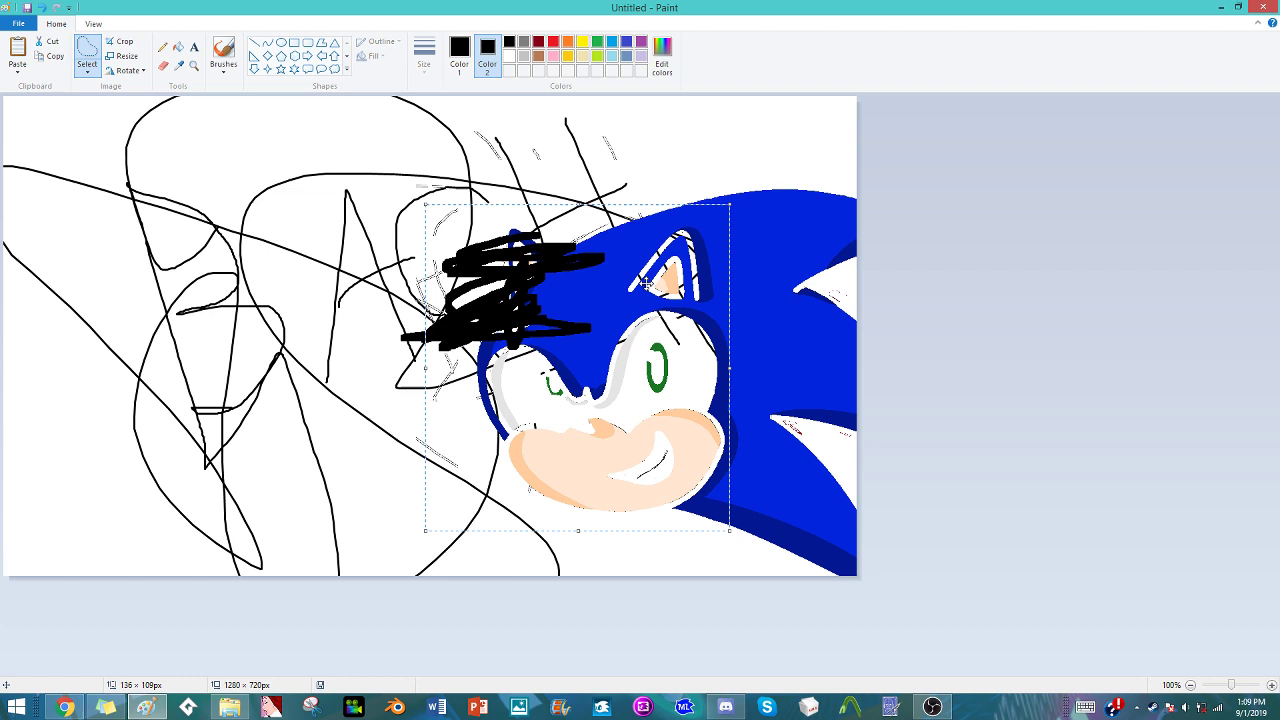
{"action": "key", "text": "Delete"}
{"action": "mouse_move", "coordinate": [598, 327]}
{"action": "left_mouse_down"}
{"action": "mouse_move", "coordinate": [497, 334]}
{"action": "mouse_move", "coordinate": [632, 425]}
{"action": "mouse_move", "coordinate": [700, 405]}
{"action": "mouse_move", "coordinate": [745, 345]}
{"action": "left_mouse_up"}
{"action": "key", "text": "Delete"}
{"action": "mouse_move", "coordinate": [655, 352]}
{"action": "left_mouse_down"}
{"action": "mouse_move", "coordinate": [700, 398]}
{"action": "mouse_move", "coordinate": [688, 386]}
{"action": "left_mouse_up"}
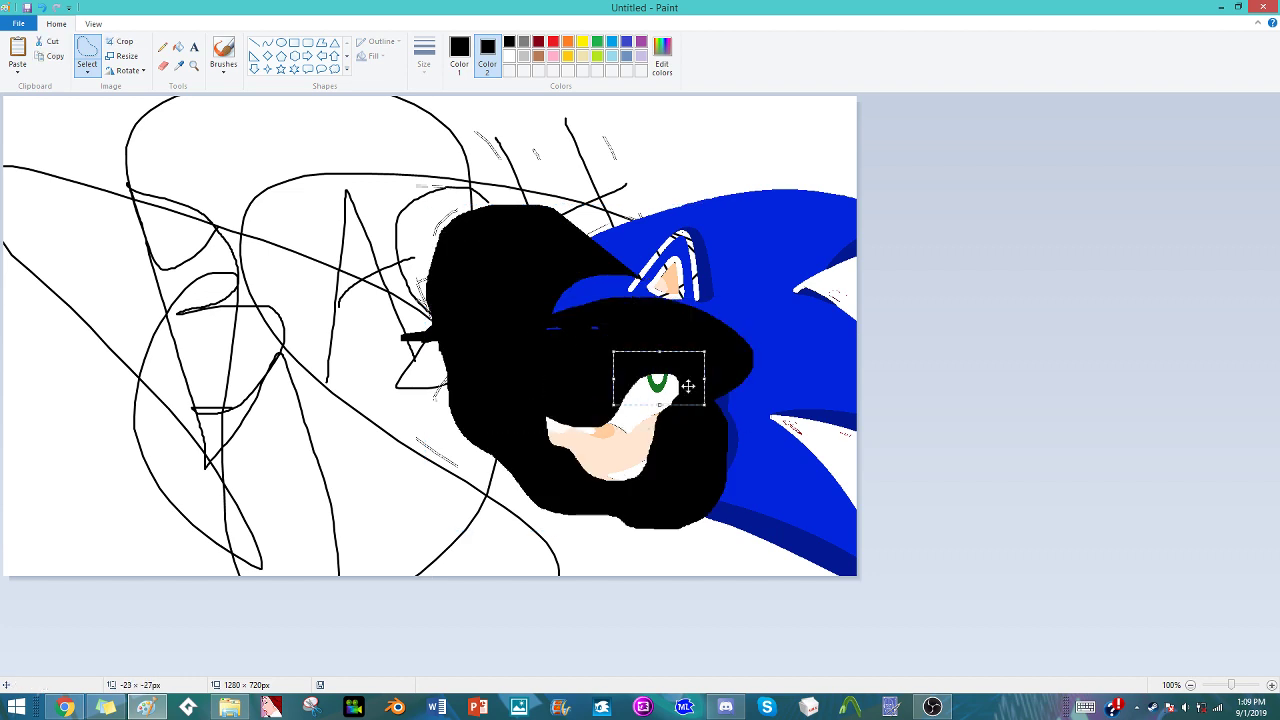
{"action": "key", "text": "Delete"}
{"action": "mouse_move", "coordinate": [614, 420]}
{"action": "left_mouse_down"}
{"action": "mouse_move", "coordinate": [571, 394]}
{"action": "mouse_move", "coordinate": [612, 436]}
{"action": "left_mouse_up"}
{"action": "key", "text": "Delete"}
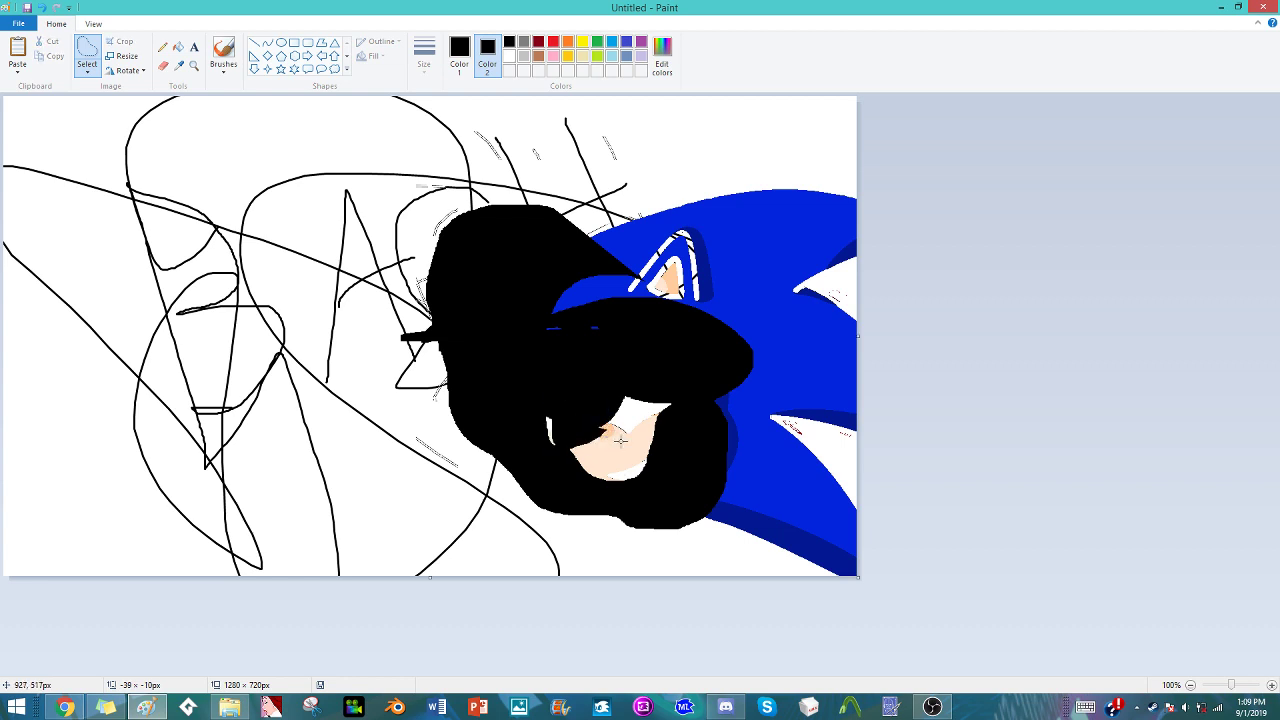
{"action": "mouse_move", "coordinate": [665, 300]}
{"action": "left_mouse_down"}
{"action": "mouse_move", "coordinate": [660, 228]}
{"action": "mouse_move", "coordinate": [700, 310]}
{"action": "mouse_move", "coordinate": [680, 308]}
{"action": "left_mouse_up"}
{"action": "key", "text": "Delete"}
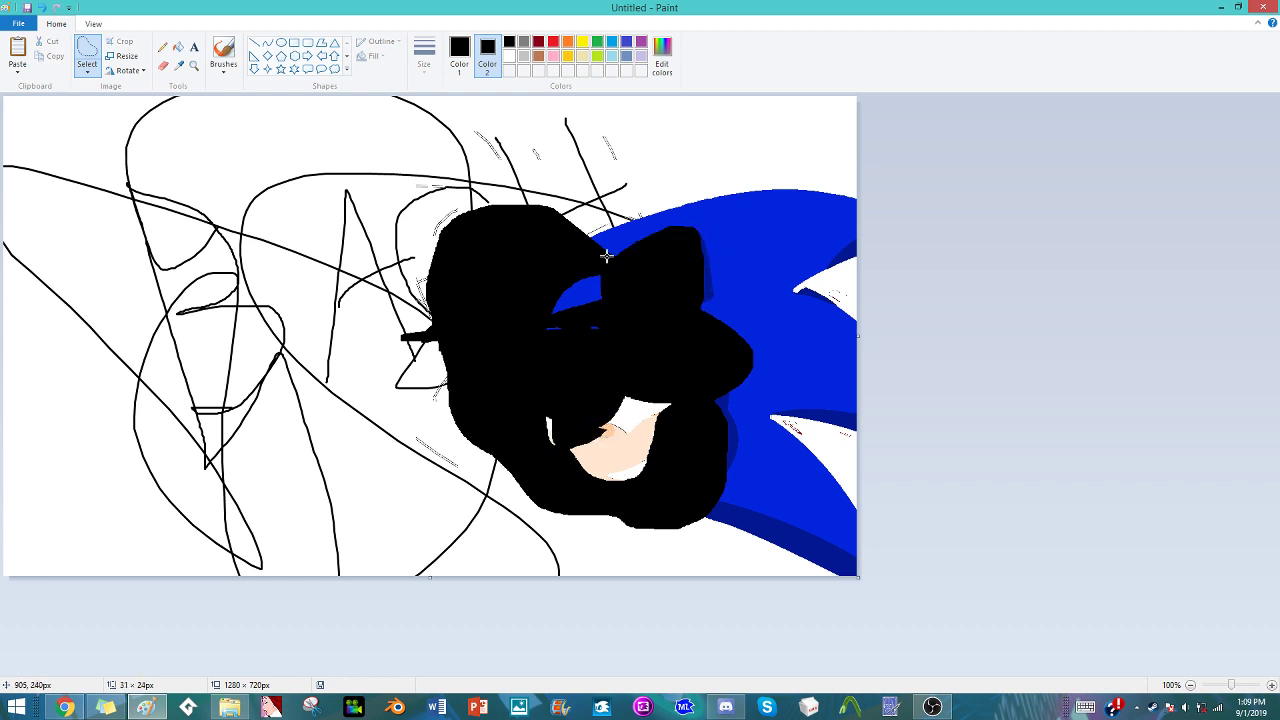
- Black out the top of Sonic's head and his upper quills by deleting free-form selections around them
{"action": "mouse_move", "coordinate": [606, 256]}
{"action": "left_mouse_down"}
{"action": "mouse_move", "coordinate": [565, 240]}
{"action": "mouse_move", "coordinate": [668, 180]}
{"action": "mouse_move", "coordinate": [838, 172]}
{"action": "left_mouse_up"}
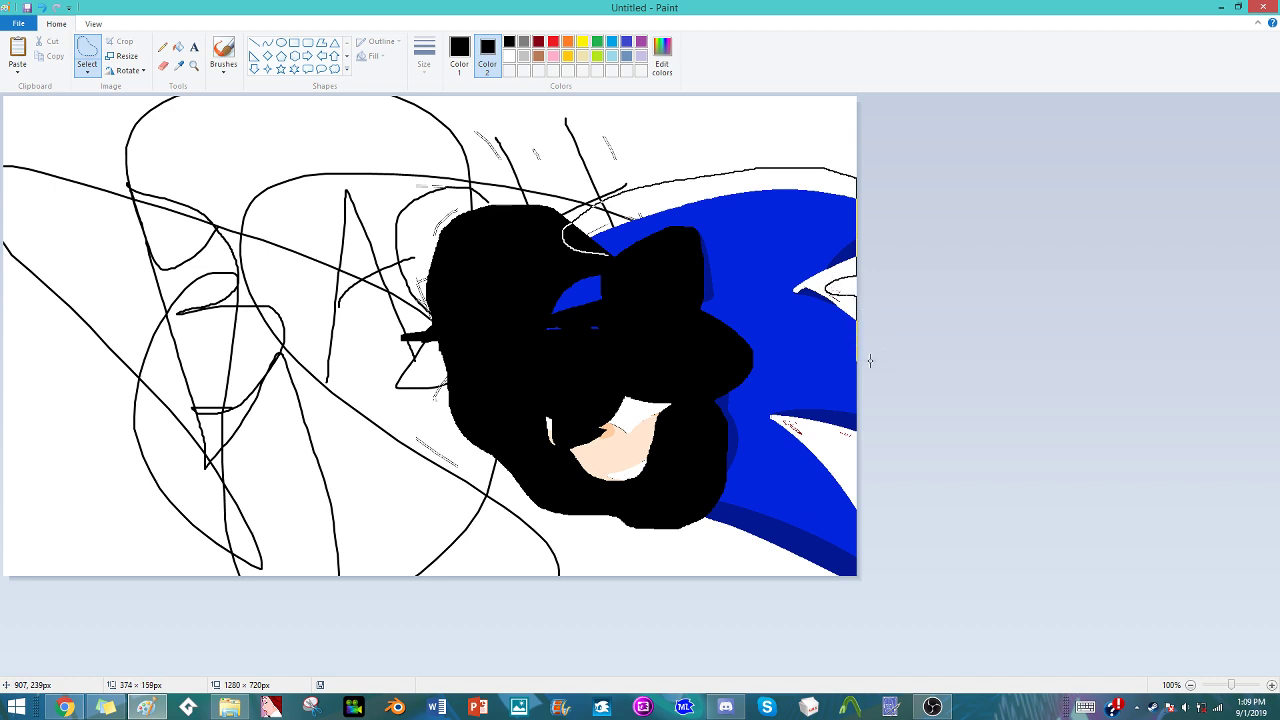
{"action": "mouse_move", "coordinate": [870, 360]}
{"action": "left_mouse_down"}
{"action": "mouse_move", "coordinate": [814, 372]}
{"action": "mouse_move", "coordinate": [874, 422]}
{"action": "left_mouse_up"}
{"action": "mouse_move", "coordinate": [874, 497]}
{"action": "left_mouse_down"}
{"action": "mouse_move", "coordinate": [818, 516]}
{"action": "mouse_move", "coordinate": [731, 389]}
{"action": "left_mouse_up"}
{"action": "key", "text": "Delete"}
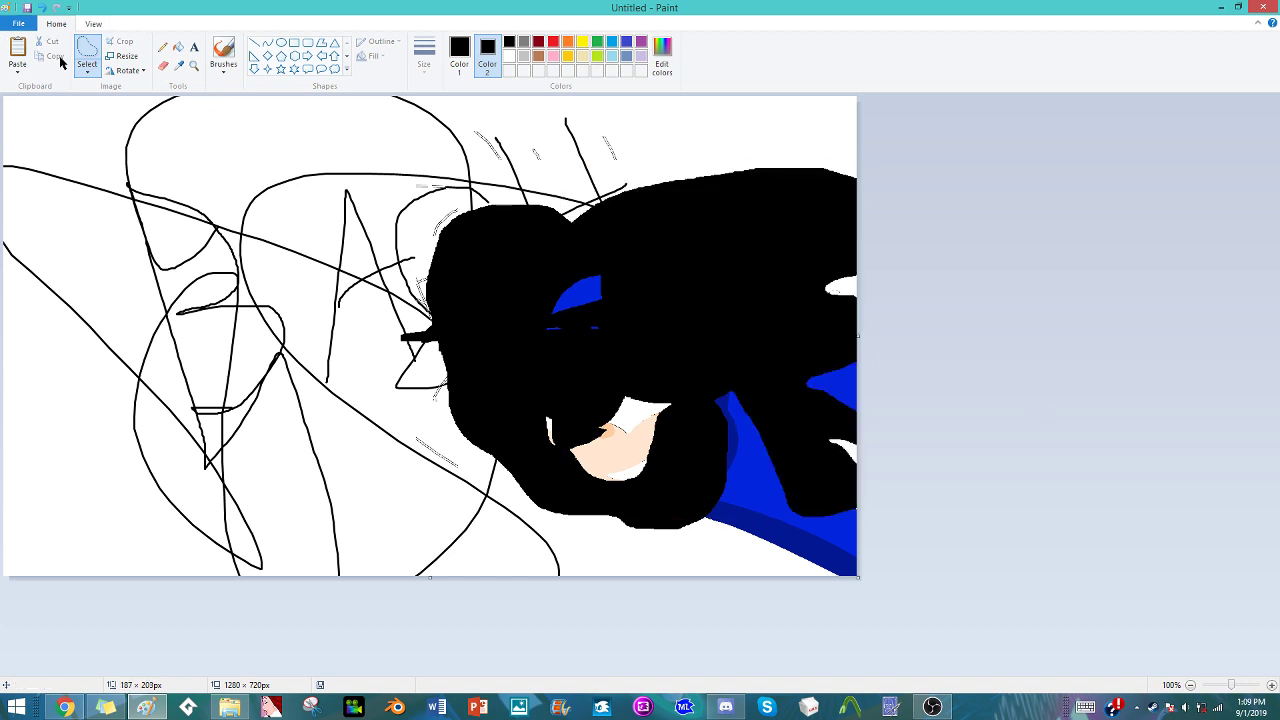
- Paste the copied Sonic again with white as the transparent Color 2 and line it up over the blacked-out area
{"action": "left_click", "coordinate": [18, 48]}
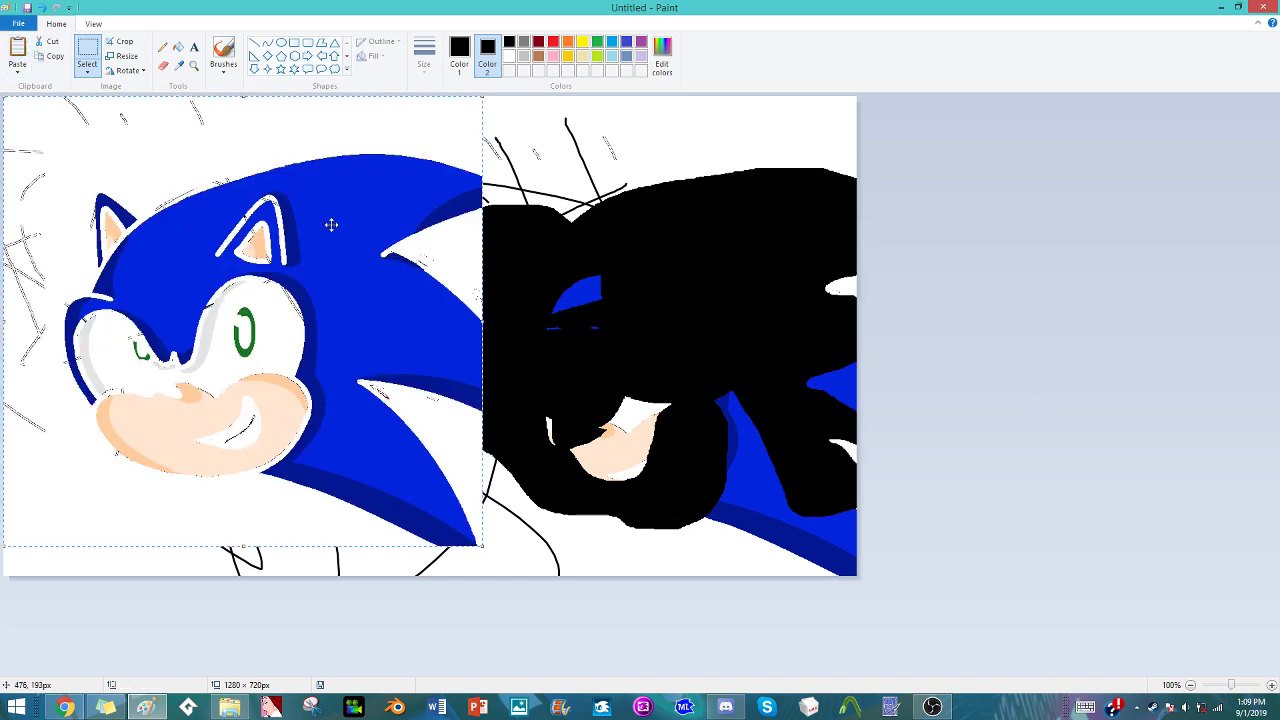
{"action": "left_click_drag", "start_coordinate": [229, 244], "coordinate": [273, 246]}
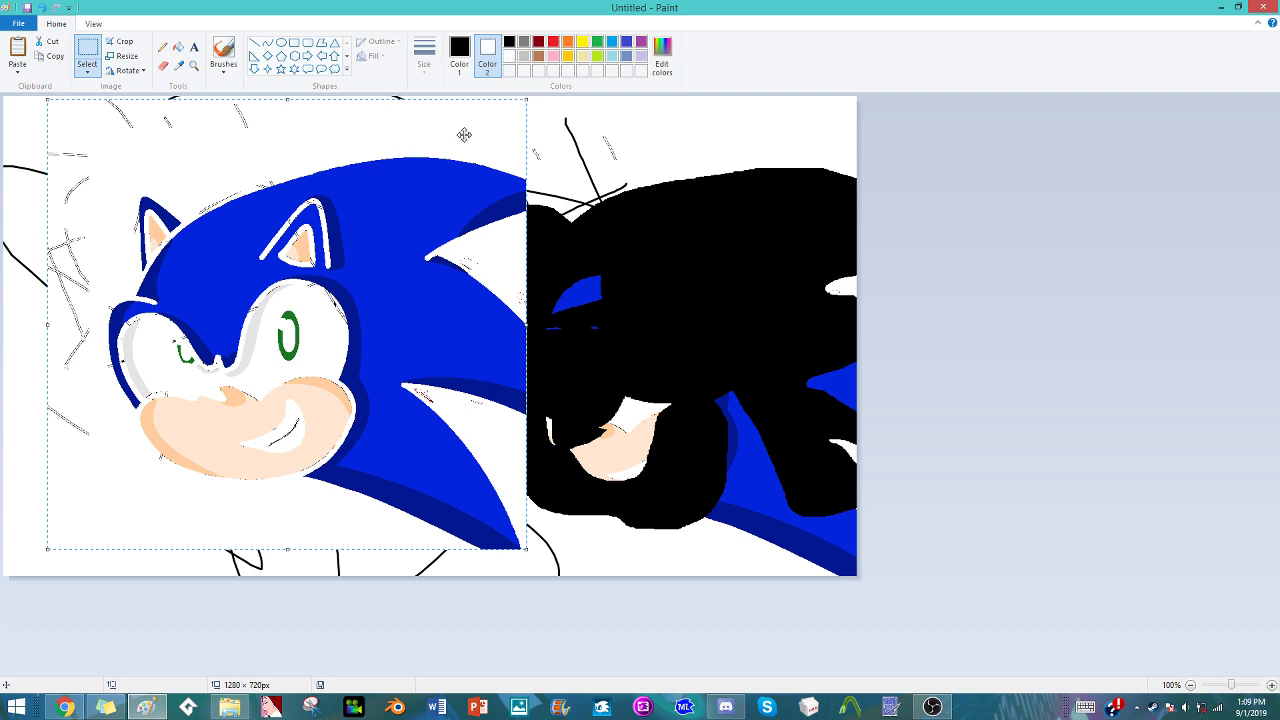
{"action": "left_click_drag", "start_coordinate": [464, 134], "coordinate": [750, 308]}
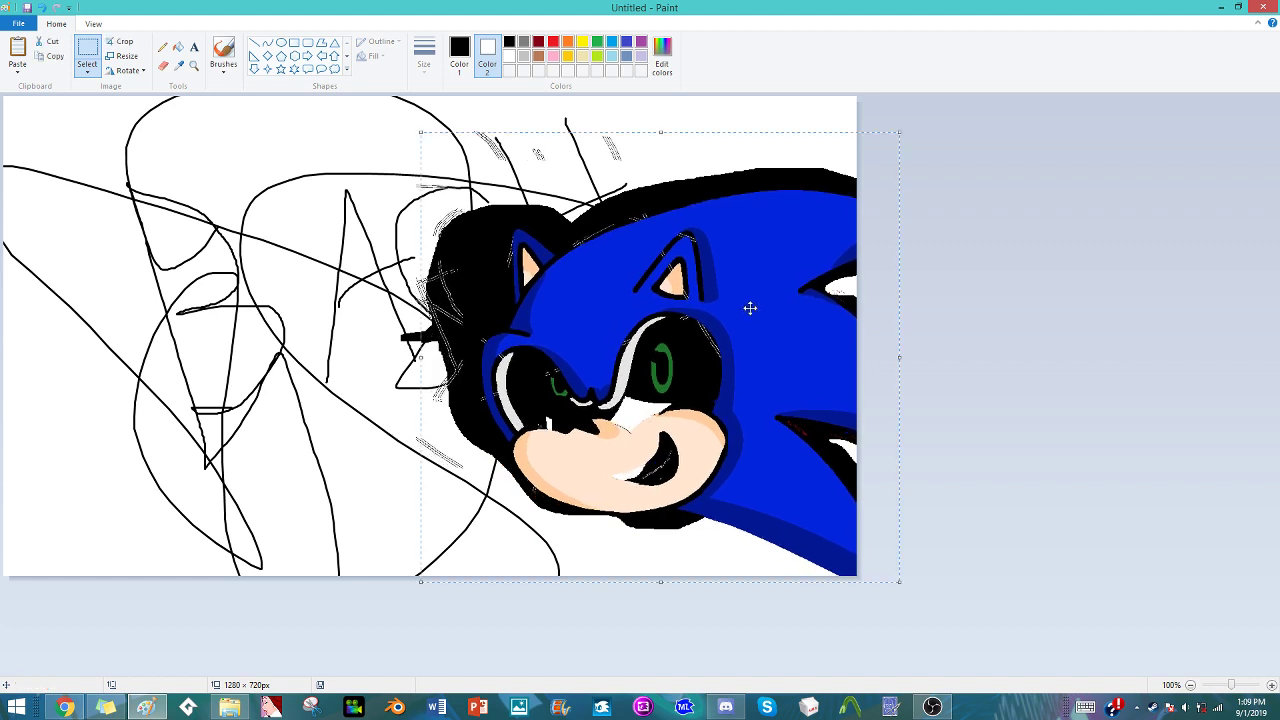
- Drop the pasted Sonic onto the canvas and fill the black areas around and inside it with white, the current Color 2
{"action": "left_click", "coordinate": [286, 206]}
{"action": "left_click", "coordinate": [178, 47]}
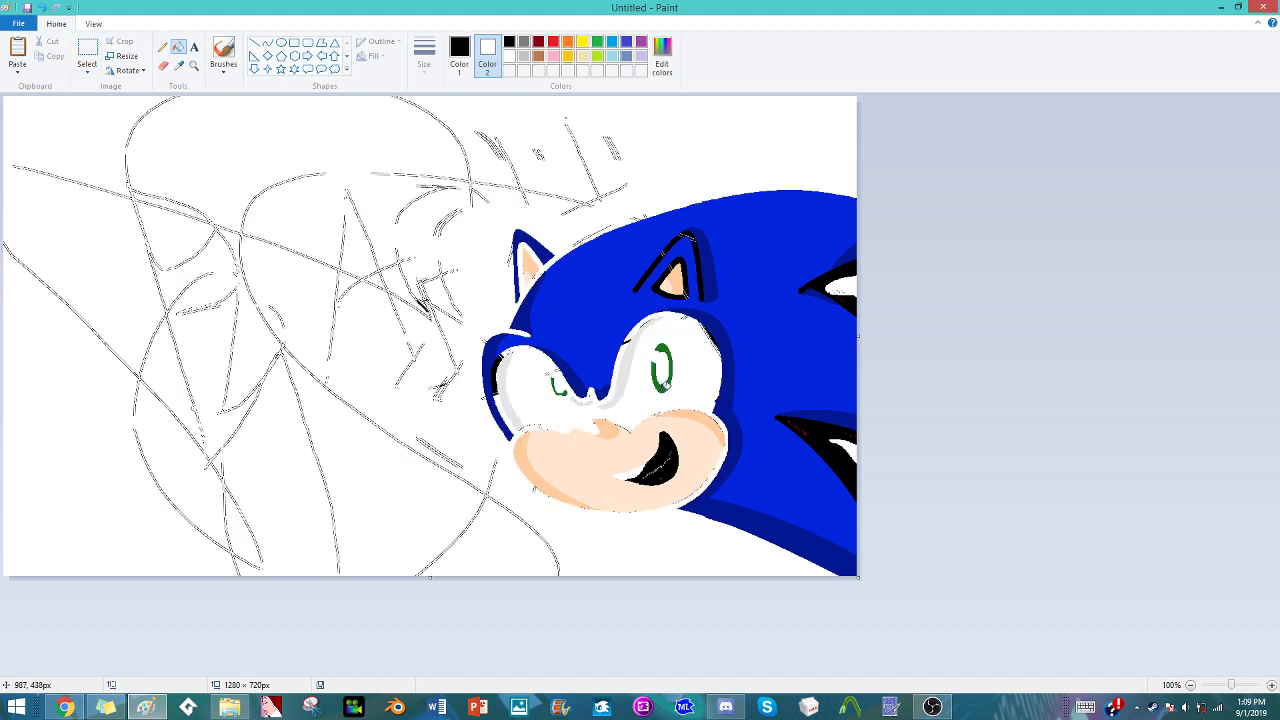
{"action": "right_click", "coordinate": [538, 404]}
- Close the Paint drawing without saving and briefly play the SONIC CD STREAM TODAY video in the browser
{"action": "left_click", "coordinate": [1263, 7]}
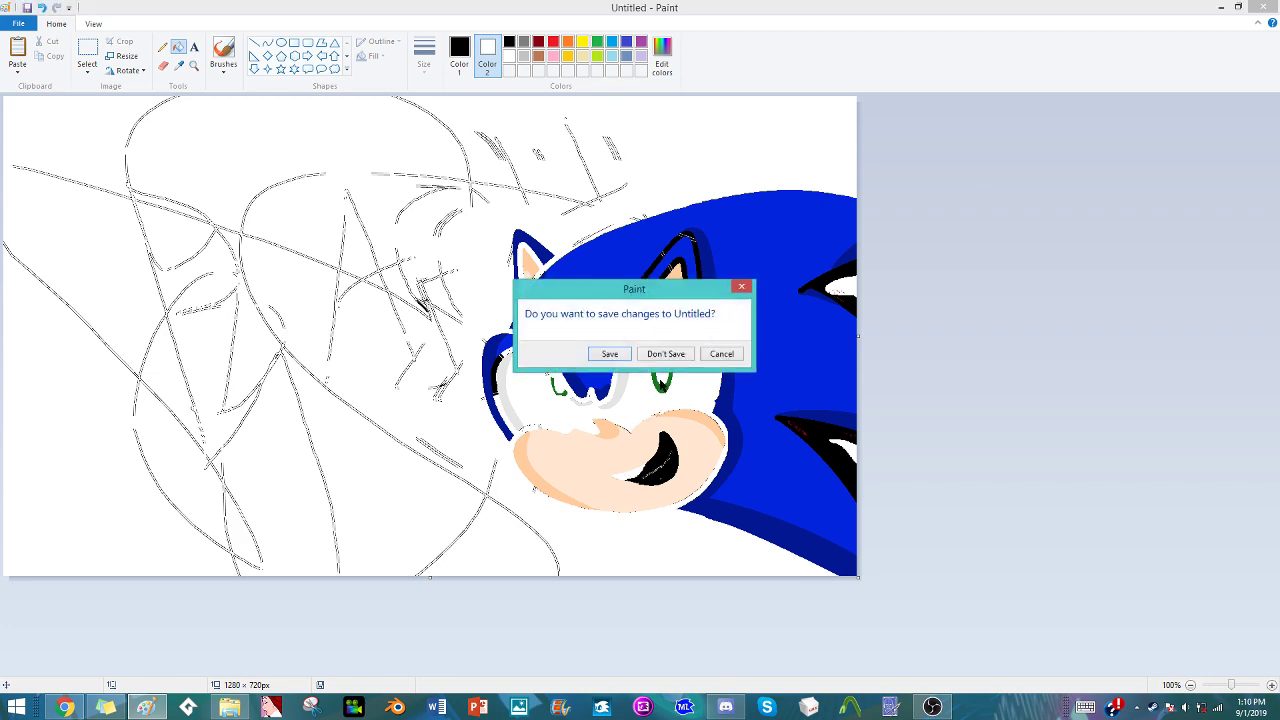
{"action": "left_click", "coordinate": [666, 354]}
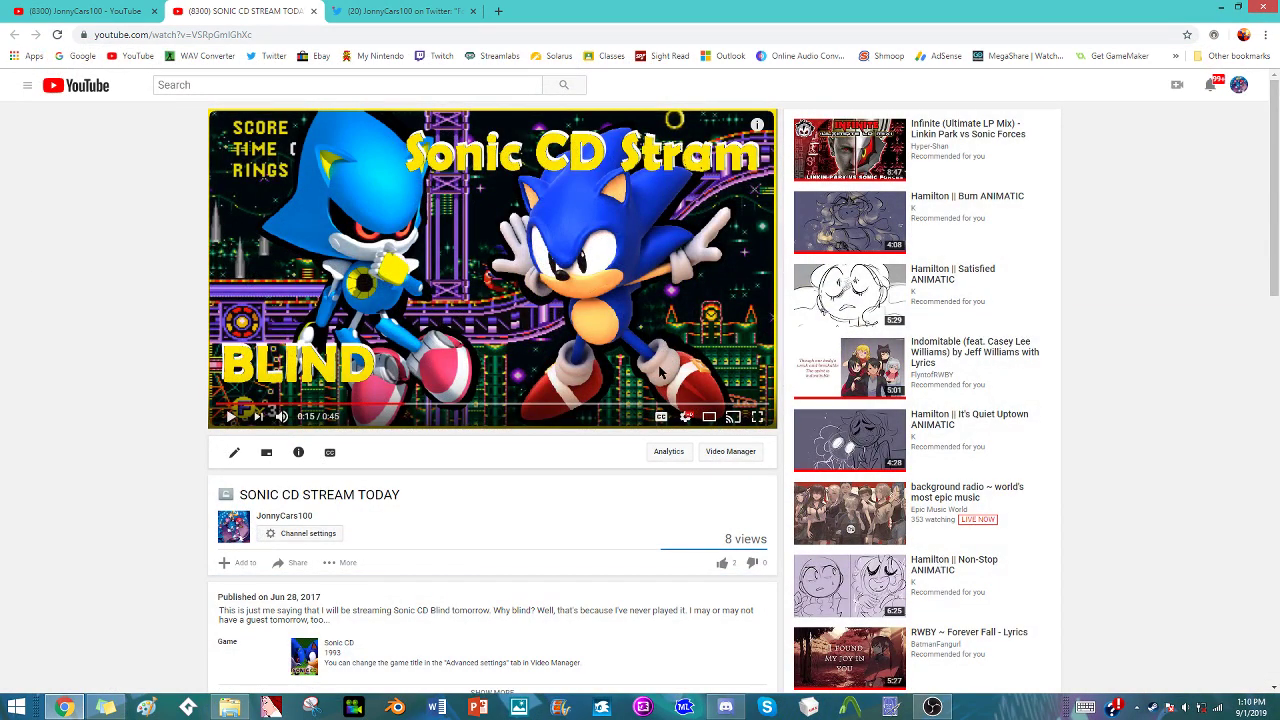
{"action": "left_click", "coordinate": [659, 369]}
{"action": "left_click", "coordinate": [680, 208]}
- Return to the channel's uploaded videos and sort them by Most popular
{"action": "left_click", "coordinate": [85, 11]}
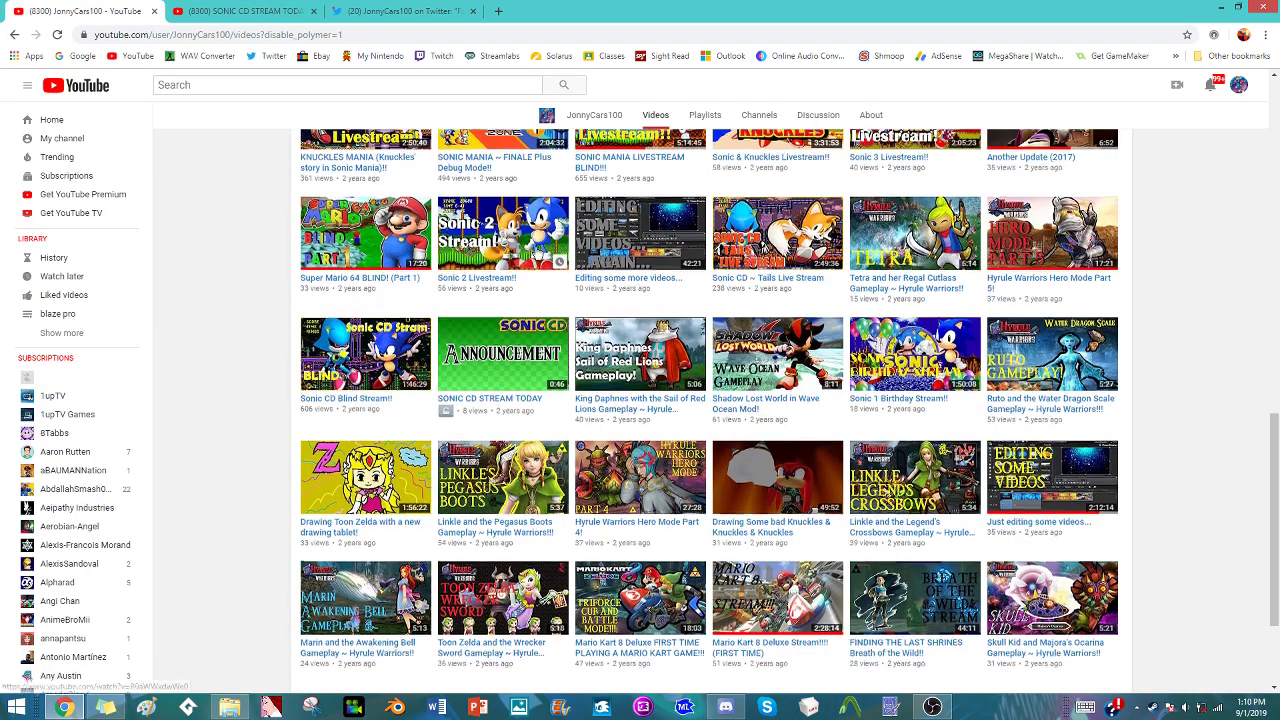
{"action": "scroll", "coordinate": [534, 300], "scroll_direction": "up", "scroll_amount": 15}
{"action": "left_click", "coordinate": [1040, 372]}
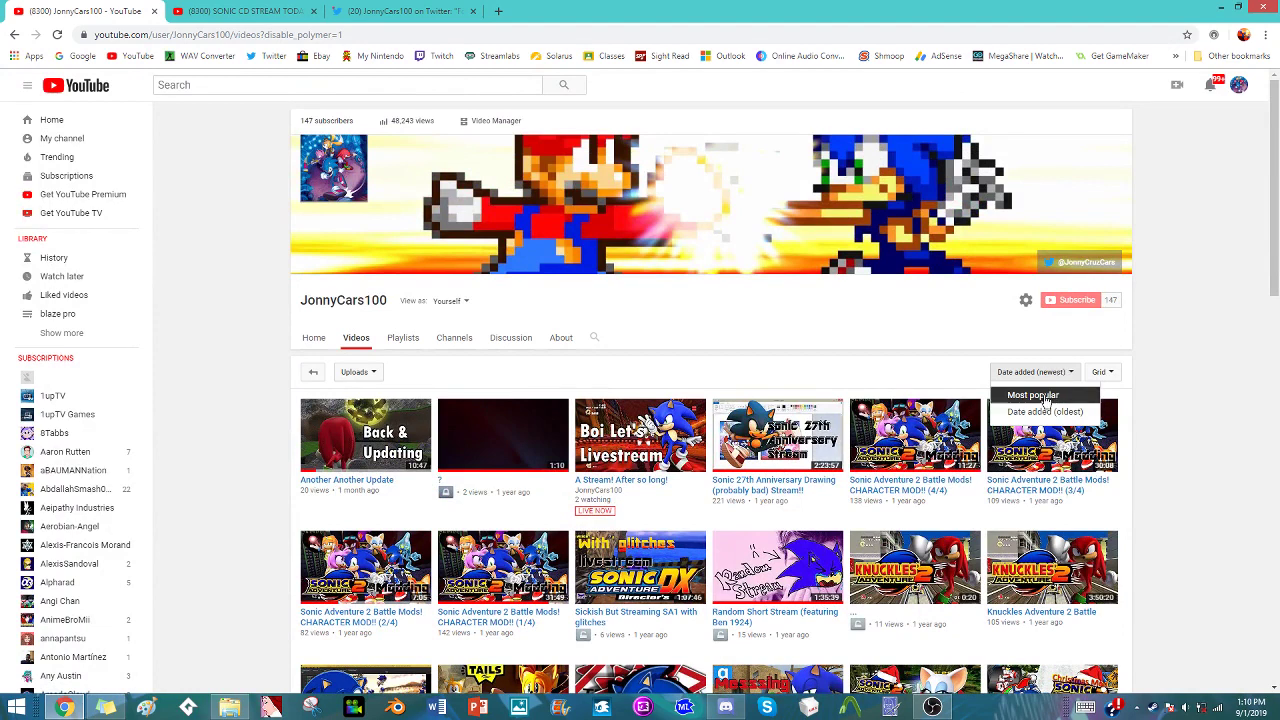
{"action": "left_click", "coordinate": [1045, 400]}
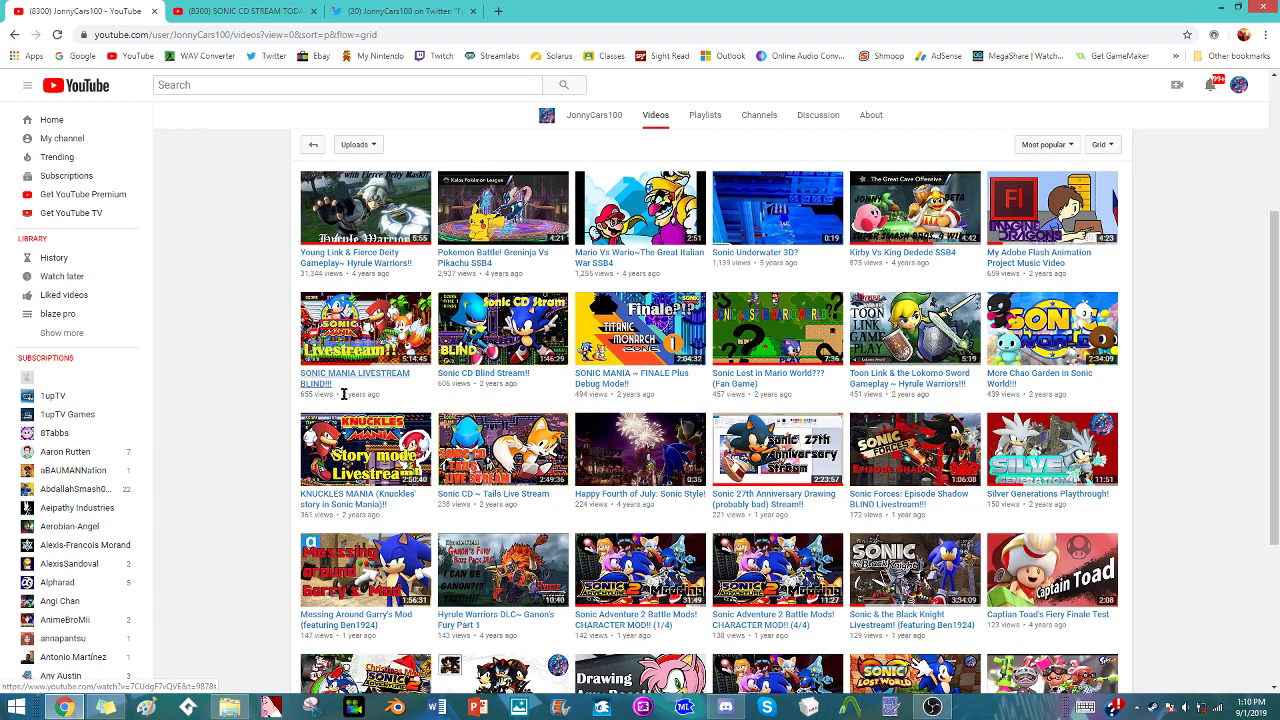
- Open the SONIC MANIA LIVESTREAM BLIND!!! video from the popular uploads in a new browser tab and switch to it
{"action": "scroll", "coordinate": [274, 302], "scroll_direction": "down", "scroll_amount": 1}
{"action": "scroll", "coordinate": [275, 305], "scroll_direction": "up", "scroll_amount": 1}
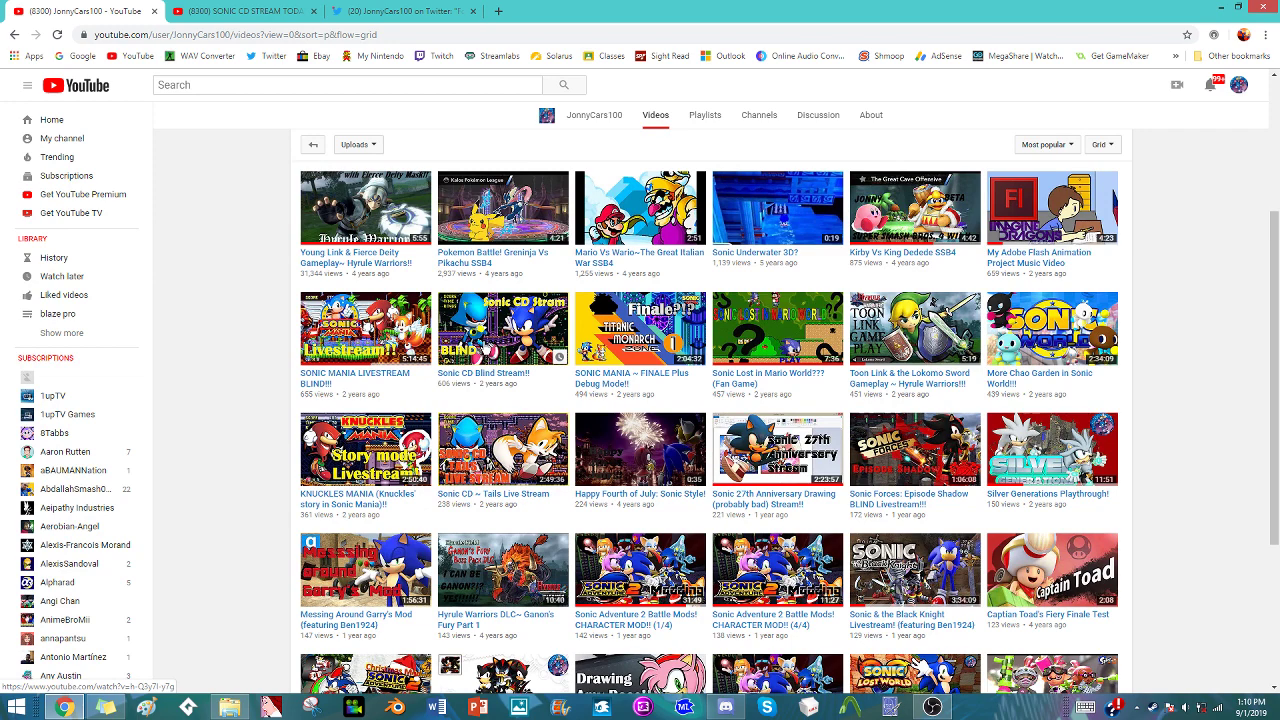
{"action": "scroll", "coordinate": [494, 380], "scroll_direction": "up", "scroll_amount": 1}
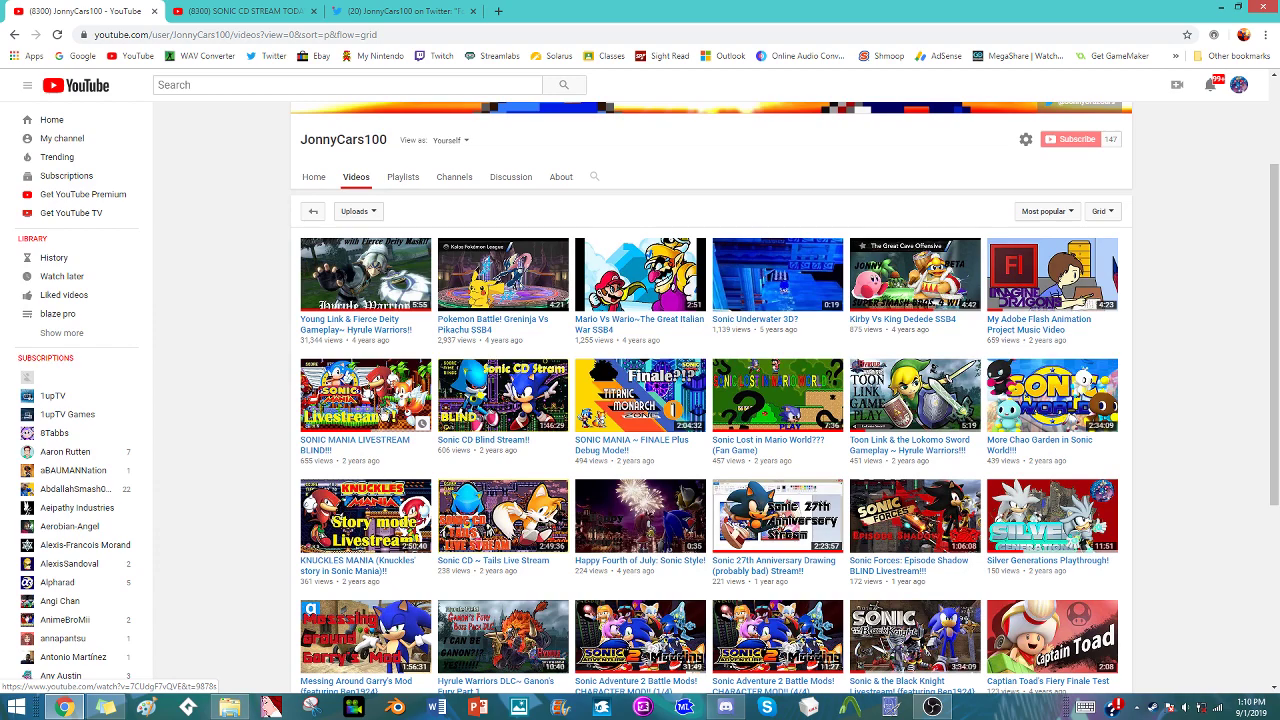
{"action": "scroll", "coordinate": [390, 410], "scroll_direction": "down", "scroll_amount": 1}
{"action": "scroll", "coordinate": [390, 410], "scroll_direction": "up", "scroll_amount": 1}
{"action": "middle_click", "coordinate": [390, 410]}
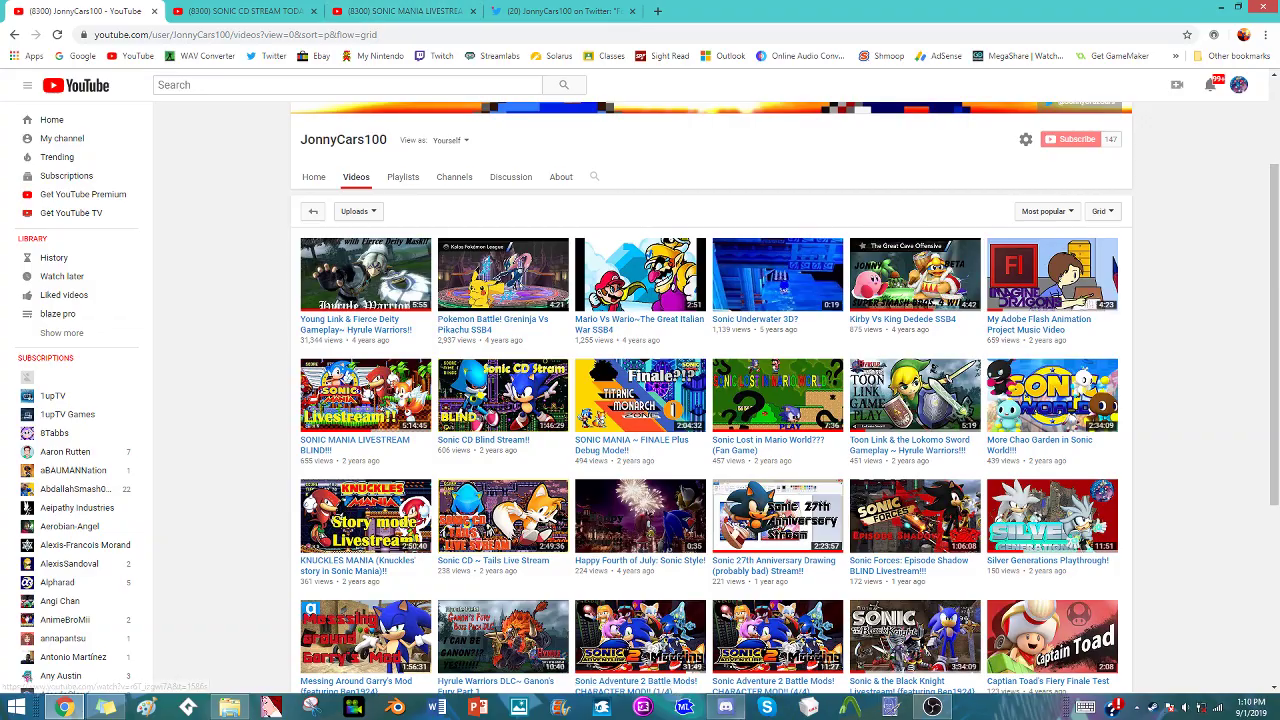
{"action": "left_click", "coordinate": [726, 708]}
{"action": "left_click", "coordinate": [727, 709]}
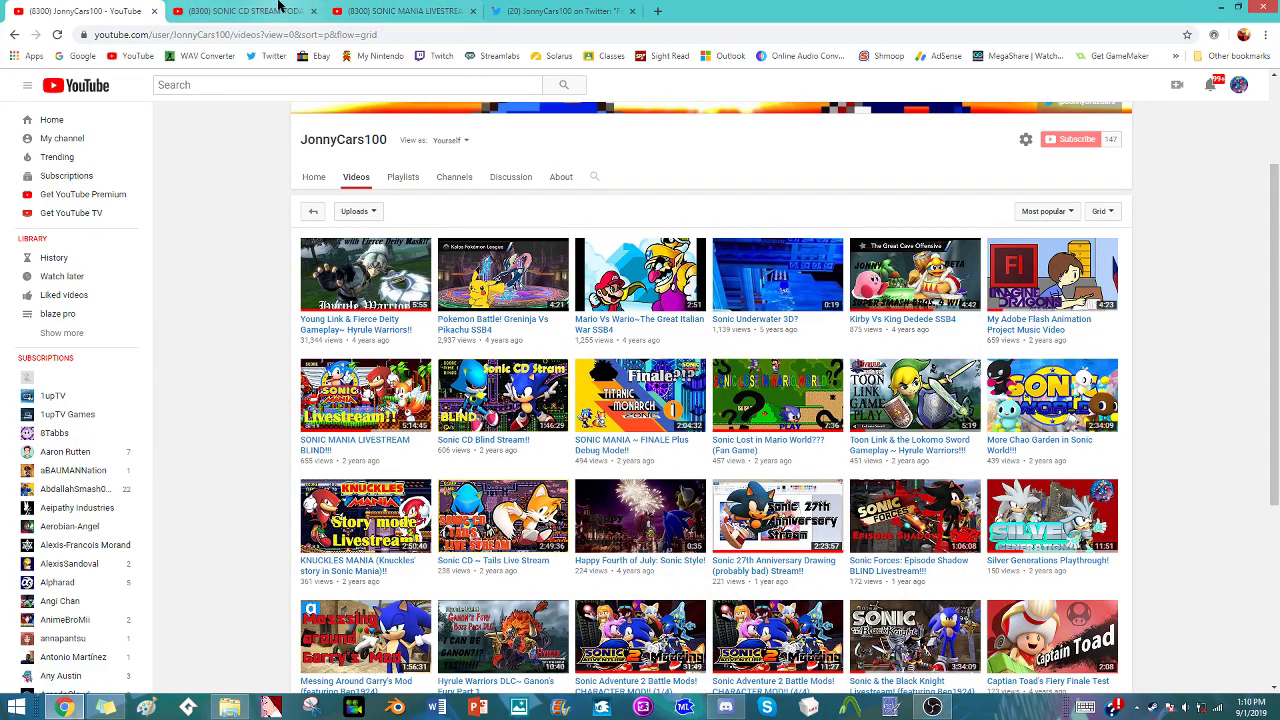
{"action": "left_click", "coordinate": [352, 9]}
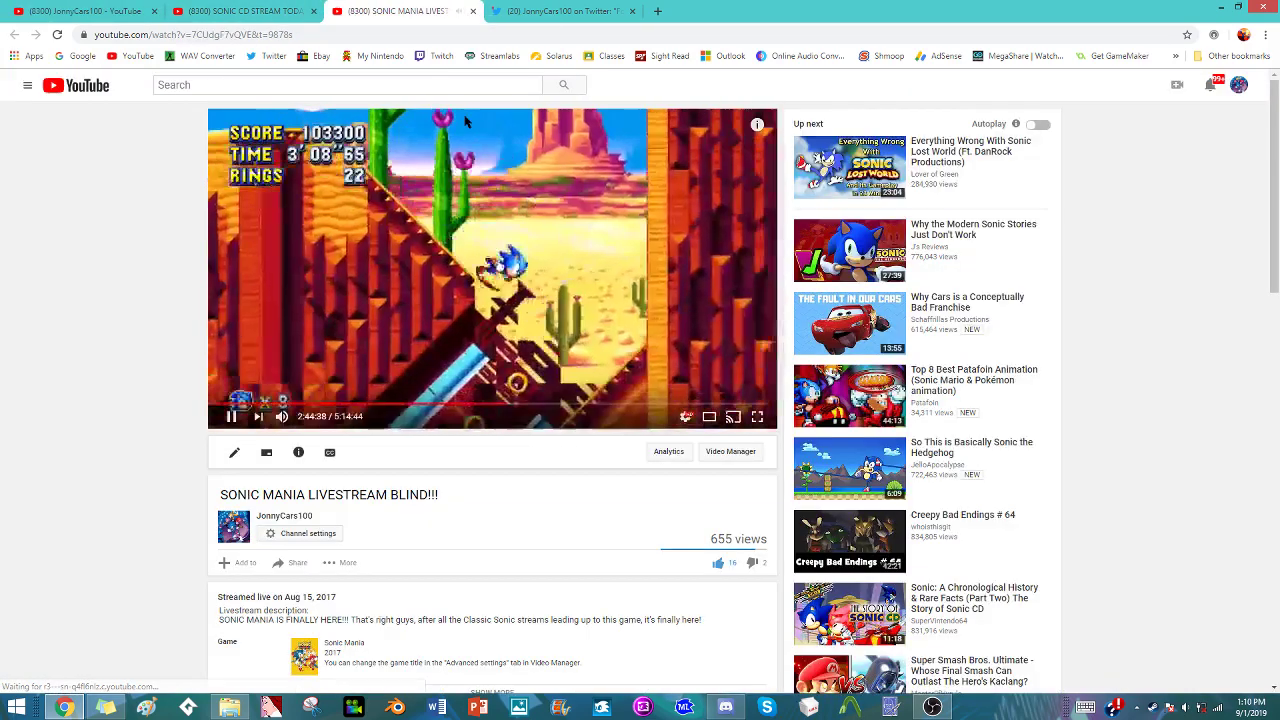